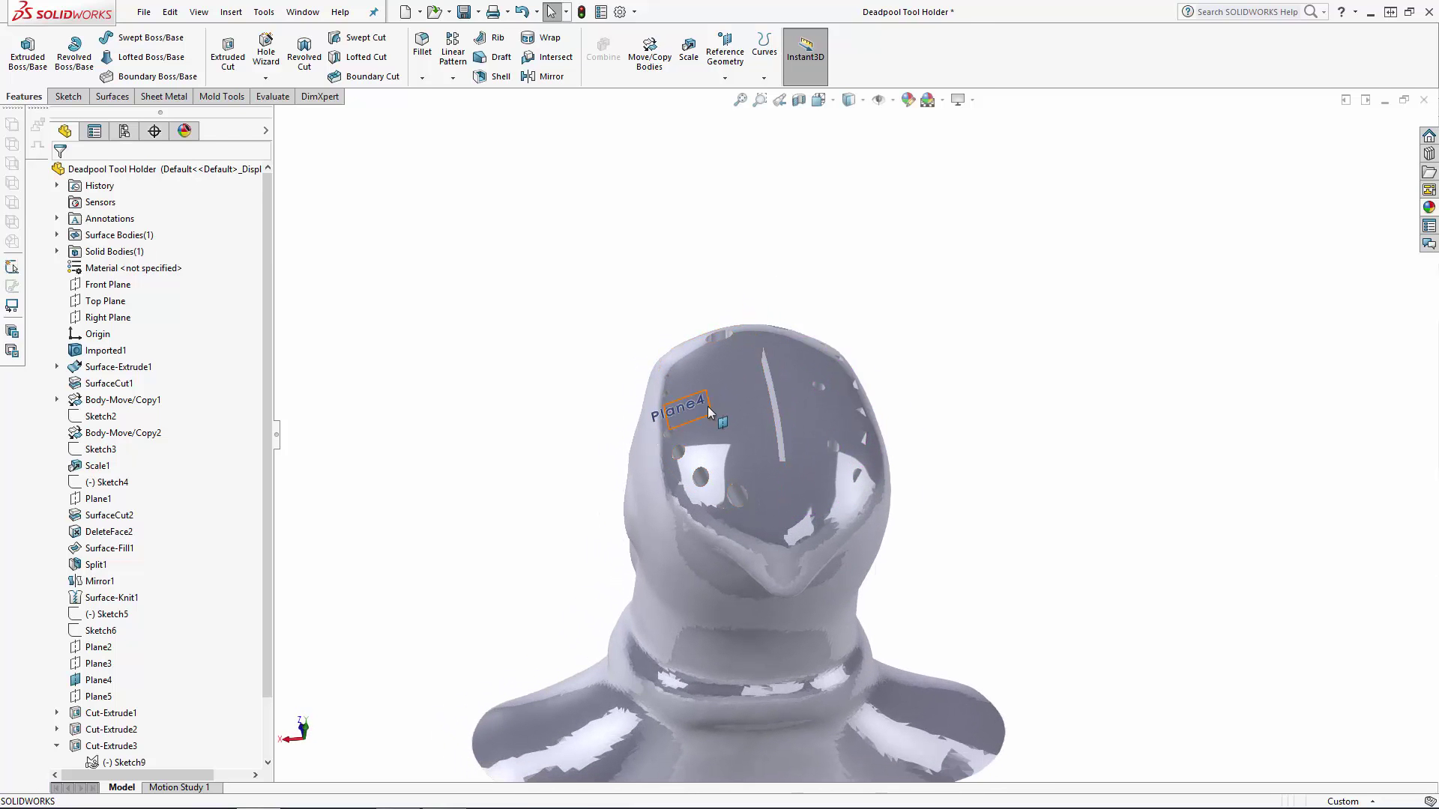
Start a new sketch on Plane4 and orient the view normal to the sketch plane.
click(708, 406)
click(774, 362)
click(825, 101)
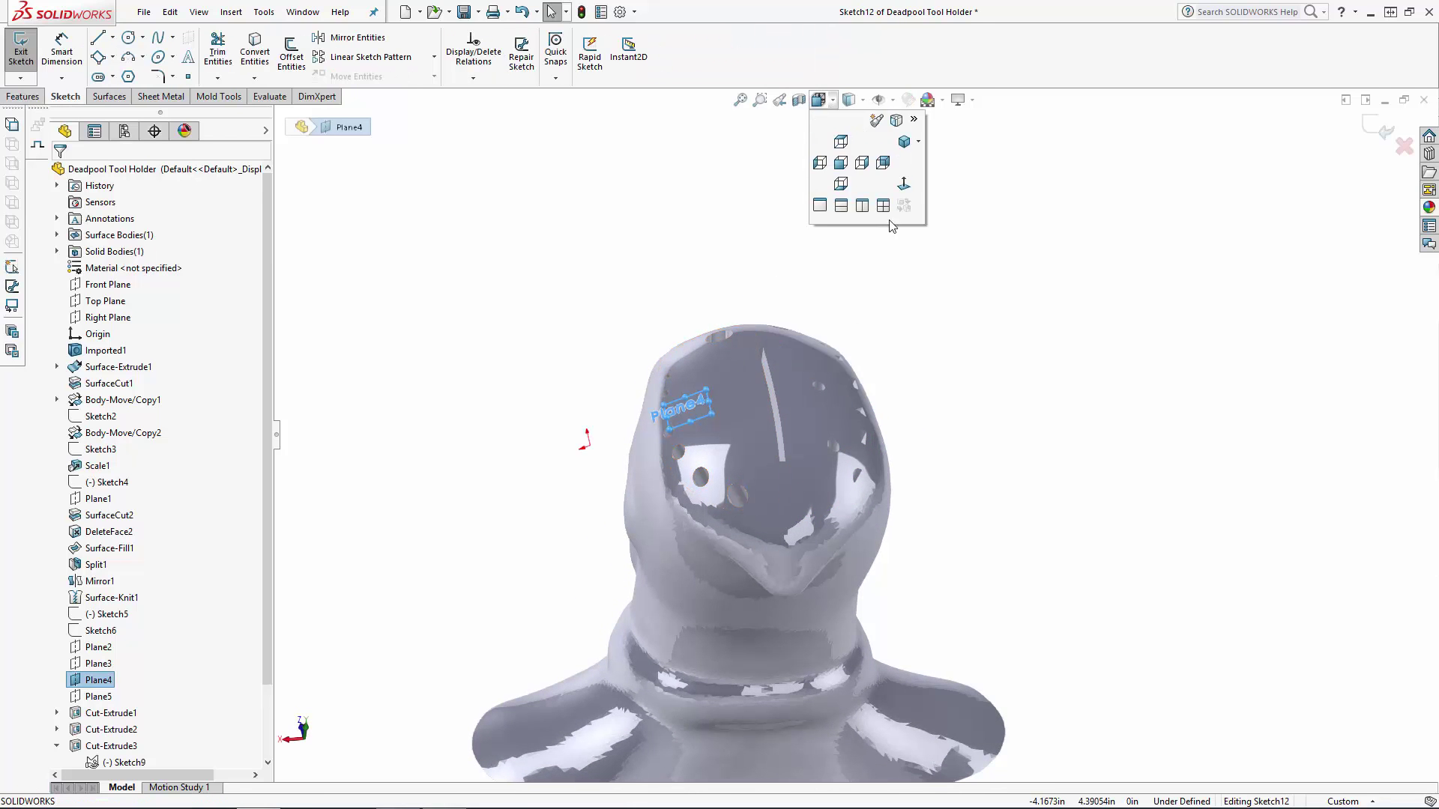
click(903, 184)
click(819, 100)
click(905, 193)
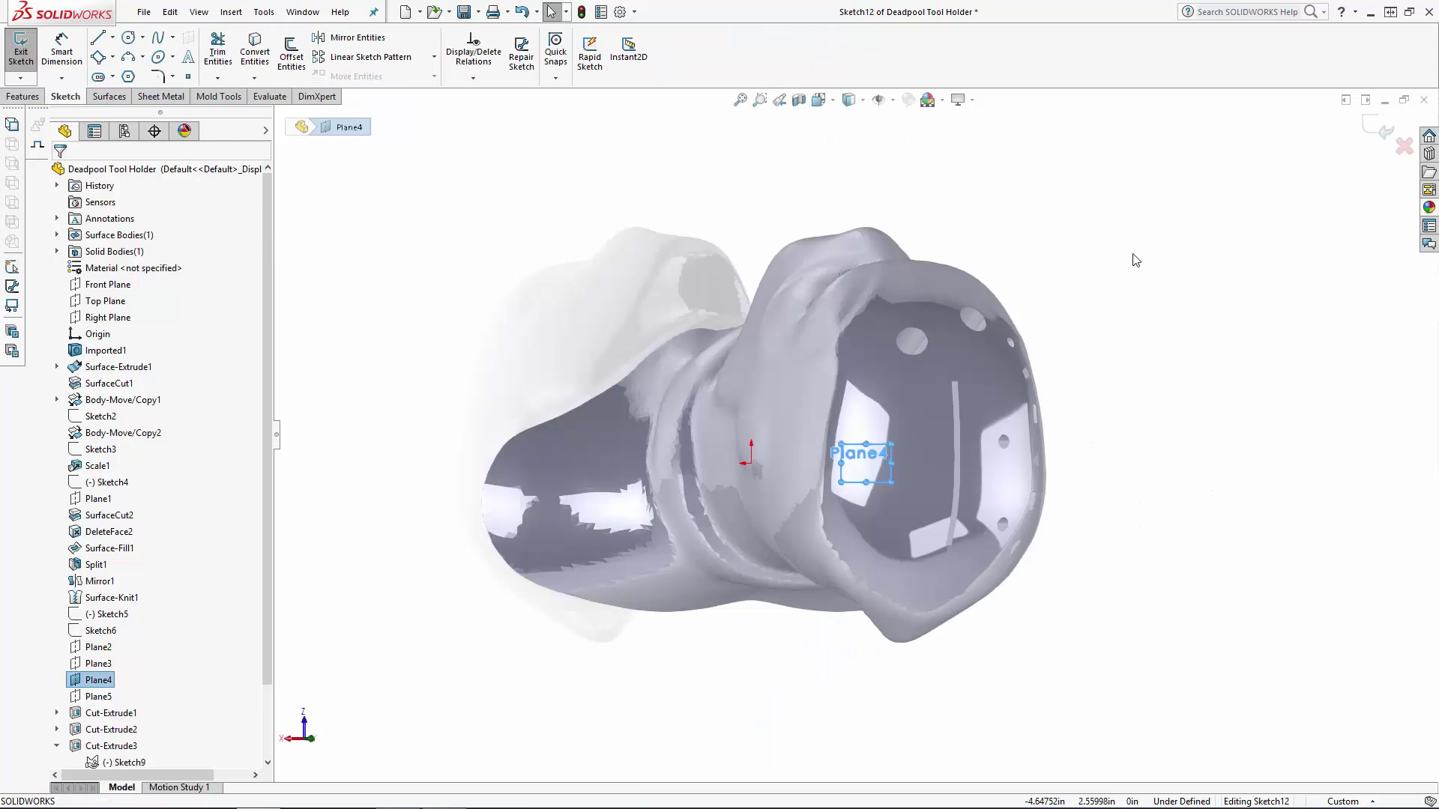
Show Sketch8 of Cut-Extrude2 so its hole circles can be referenced inside the head.
scroll(120, 652, down, 2)
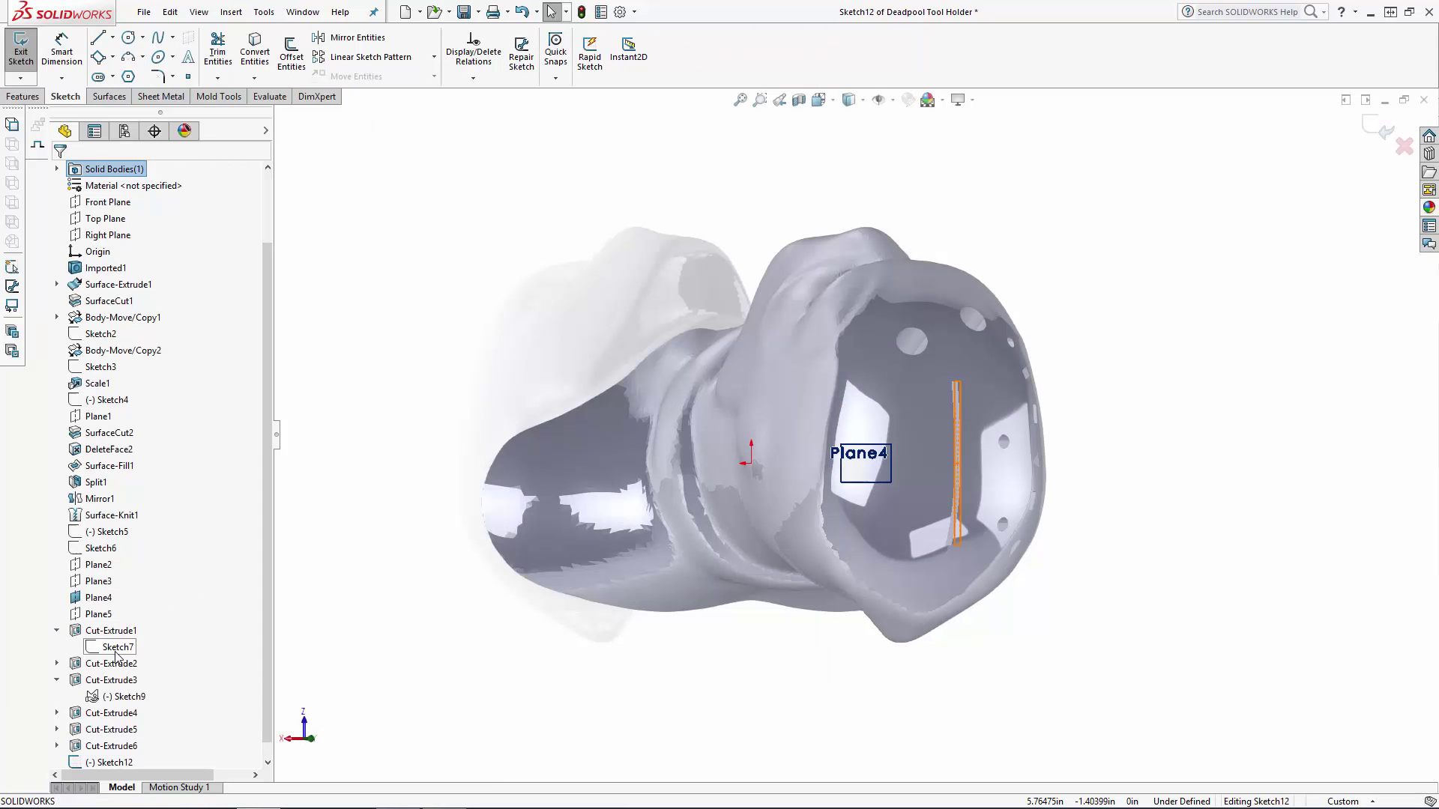
click(57, 663)
click(112, 680)
click(154, 654)
scroll(1049, 525, up, 2)
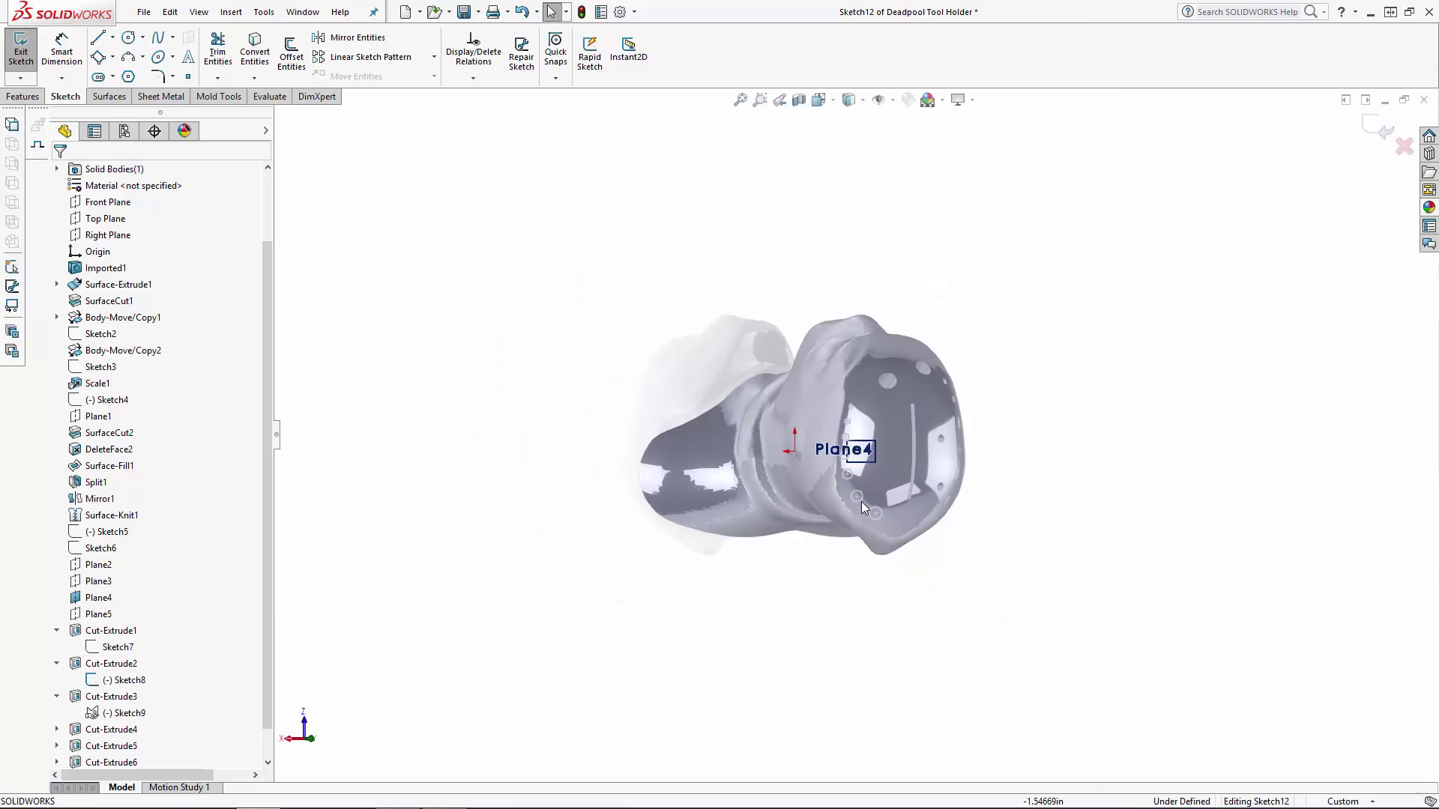
scroll(888, 510, down, 6)
scroll(838, 143, down, 2)
Draw horizontal construction lines from the centers of the top three hole circles, extending toward the middle of the head.
key(l)
click(793, 168)
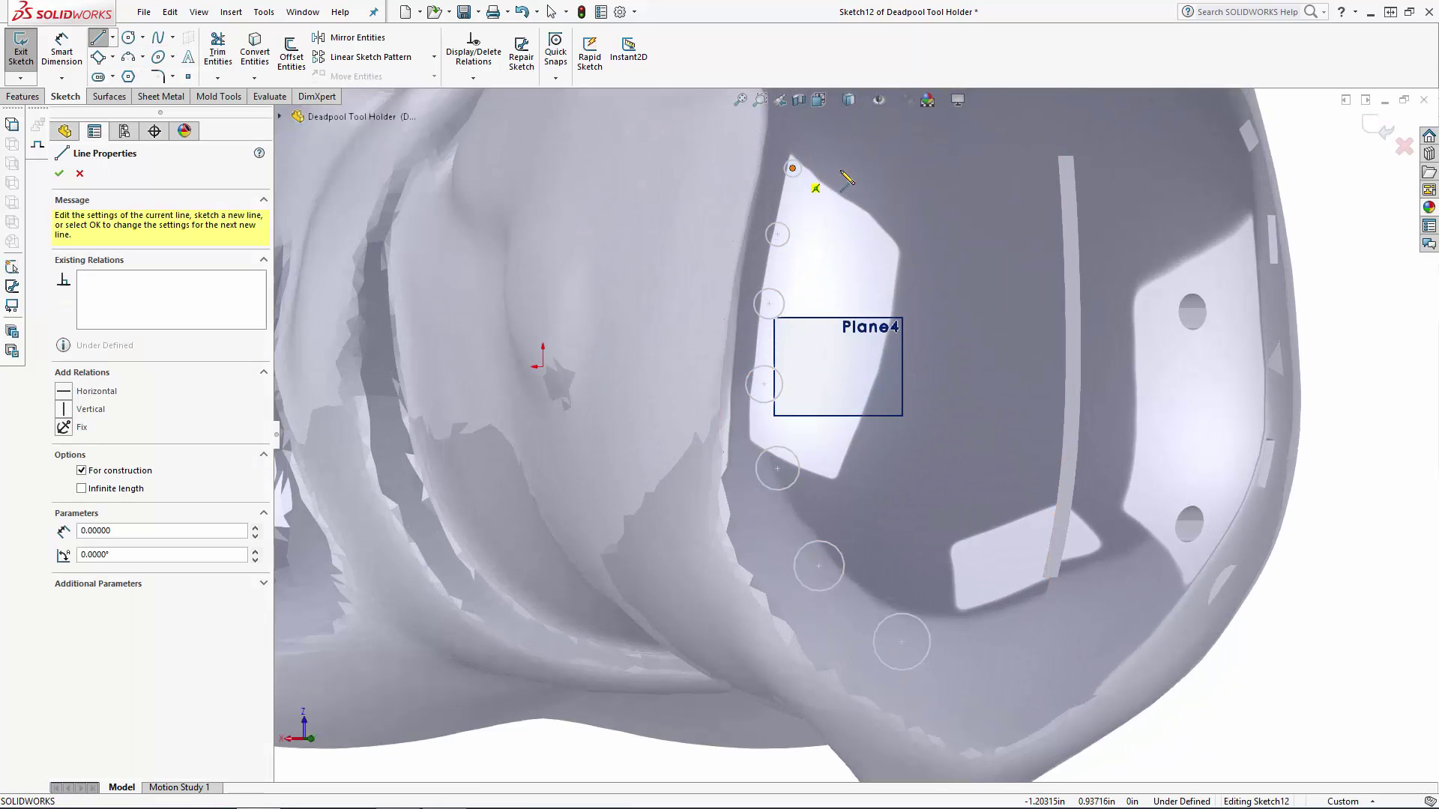
double_click(862, 169)
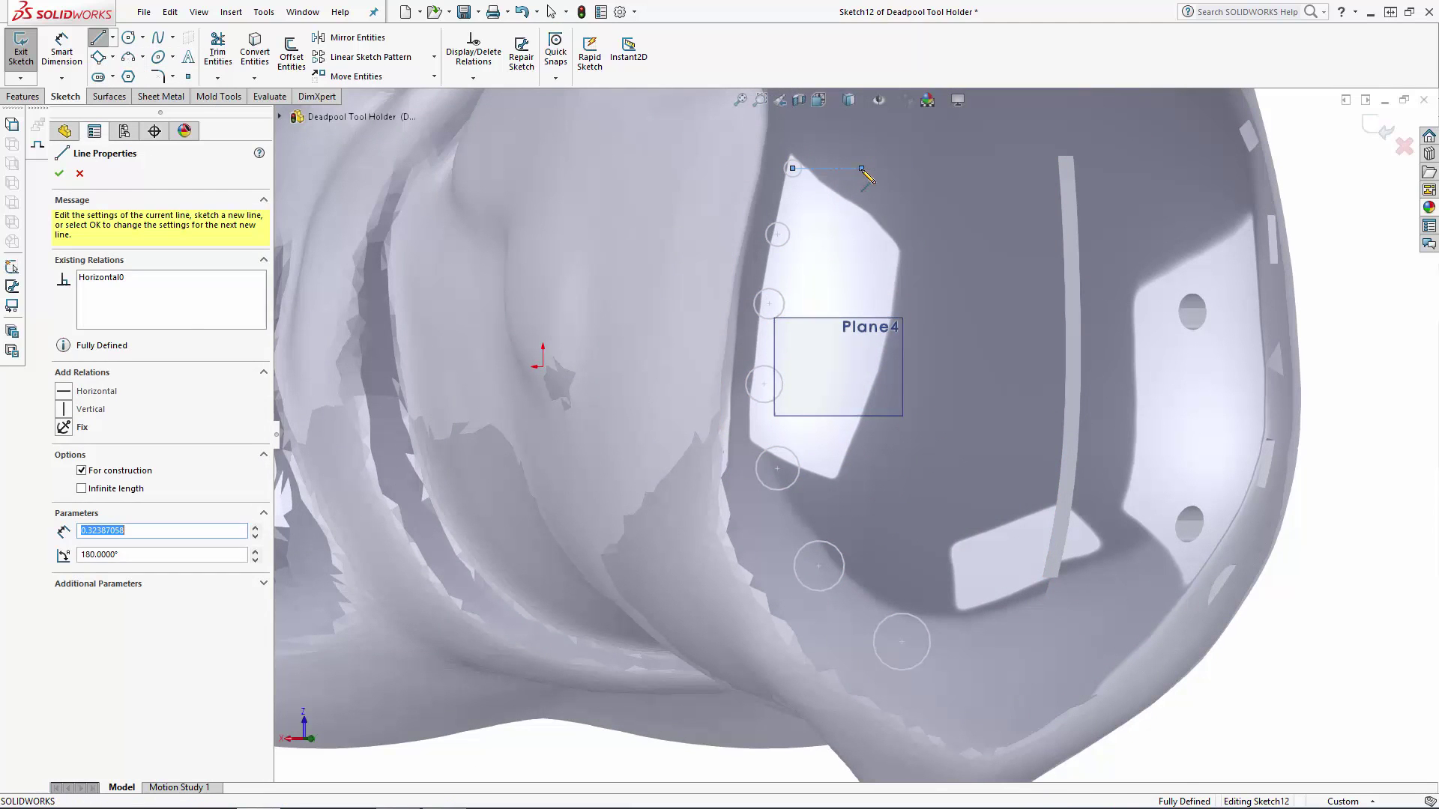
click(777, 234)
double_click(862, 233)
click(769, 304)
double_click(852, 304)
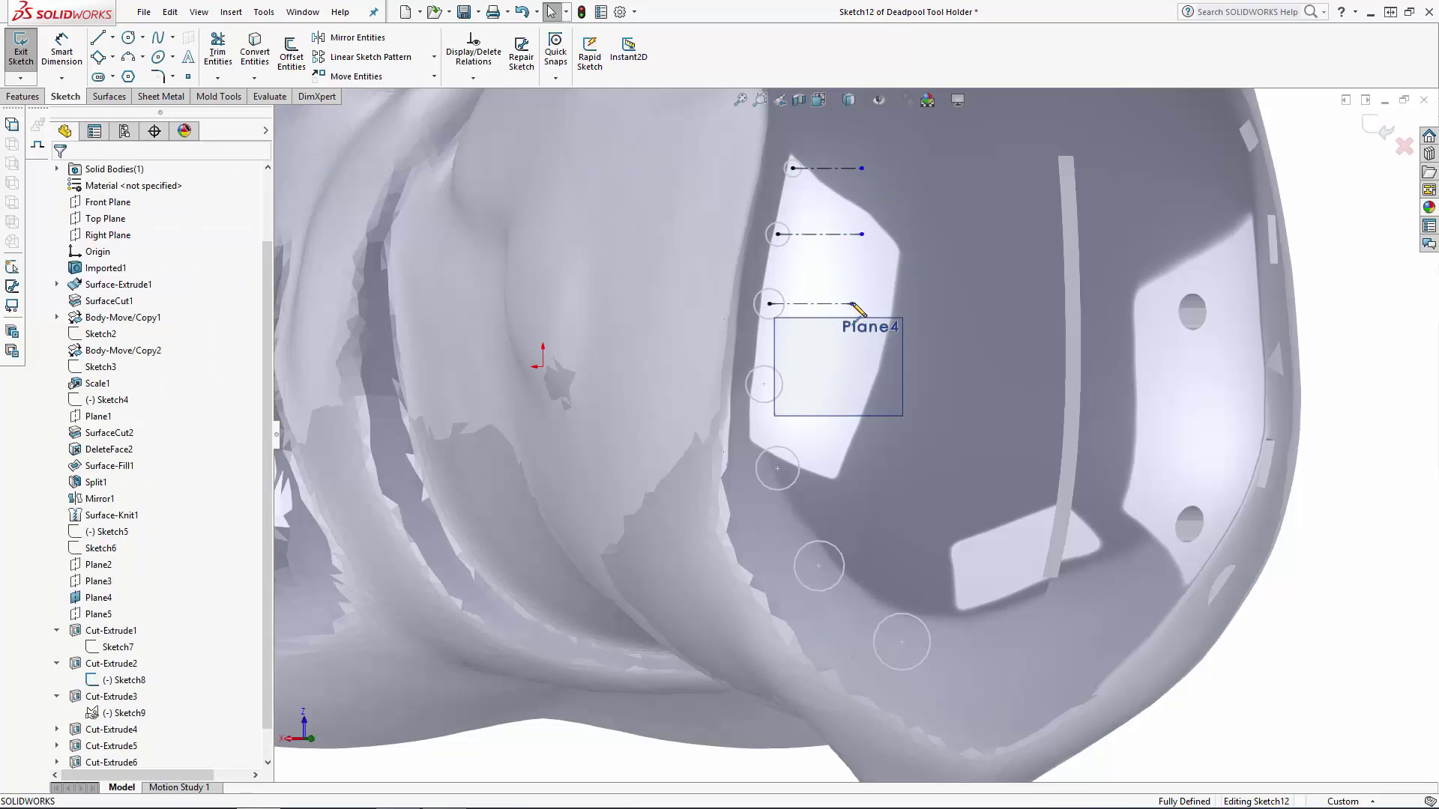
Draw horizontal construction lines from the centers of the remaining four hole circles.
double_click(852, 384)
click(777, 468)
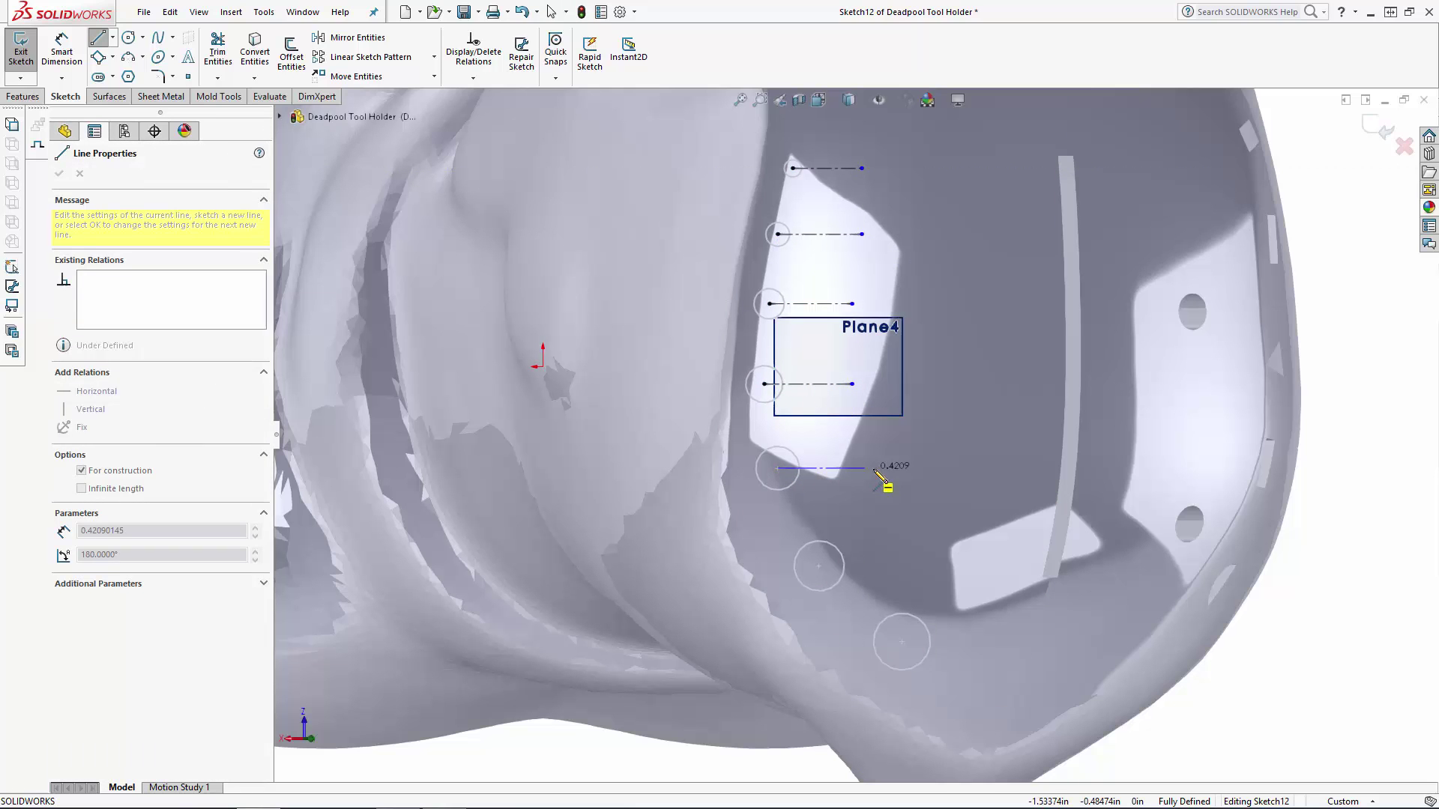
double_click(873, 468)
click(819, 566)
double_click(903, 565)
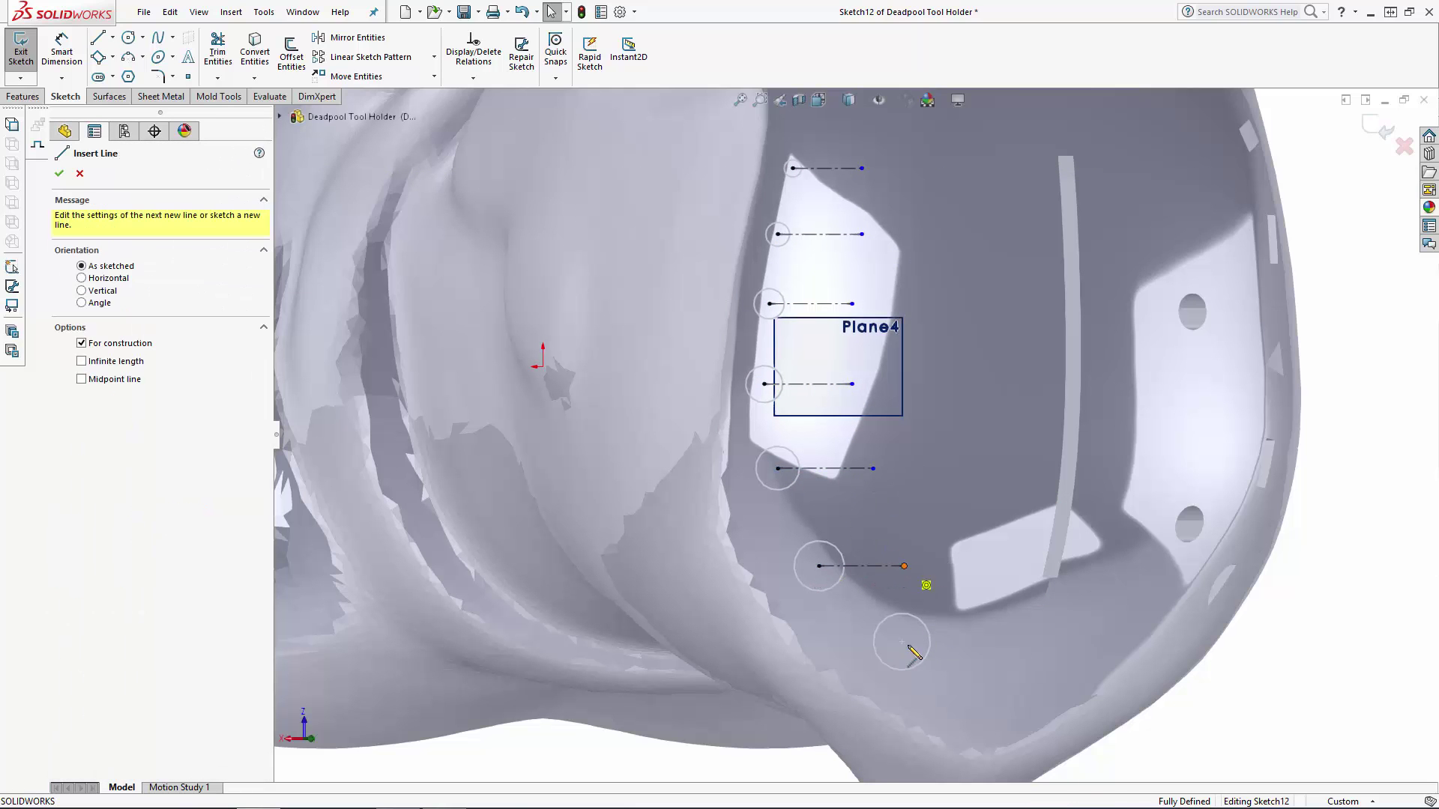
click(901, 641)
double_click(1009, 642)
key(Escape)
Dimension the lowest construction line at 0.5 in and the line above it at 0.625 in.
click(63, 52)
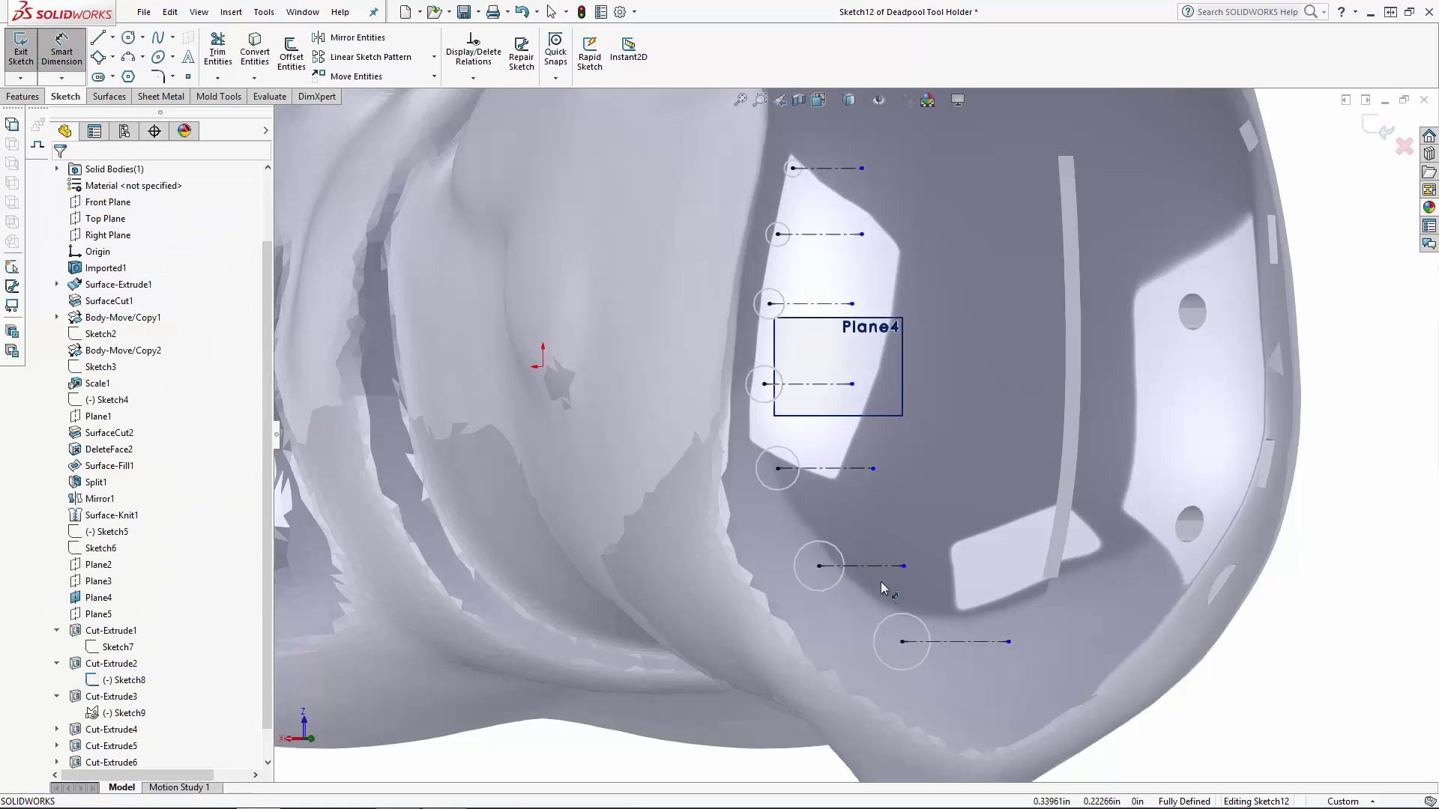
click(956, 642)
click(964, 685)
key(Return)
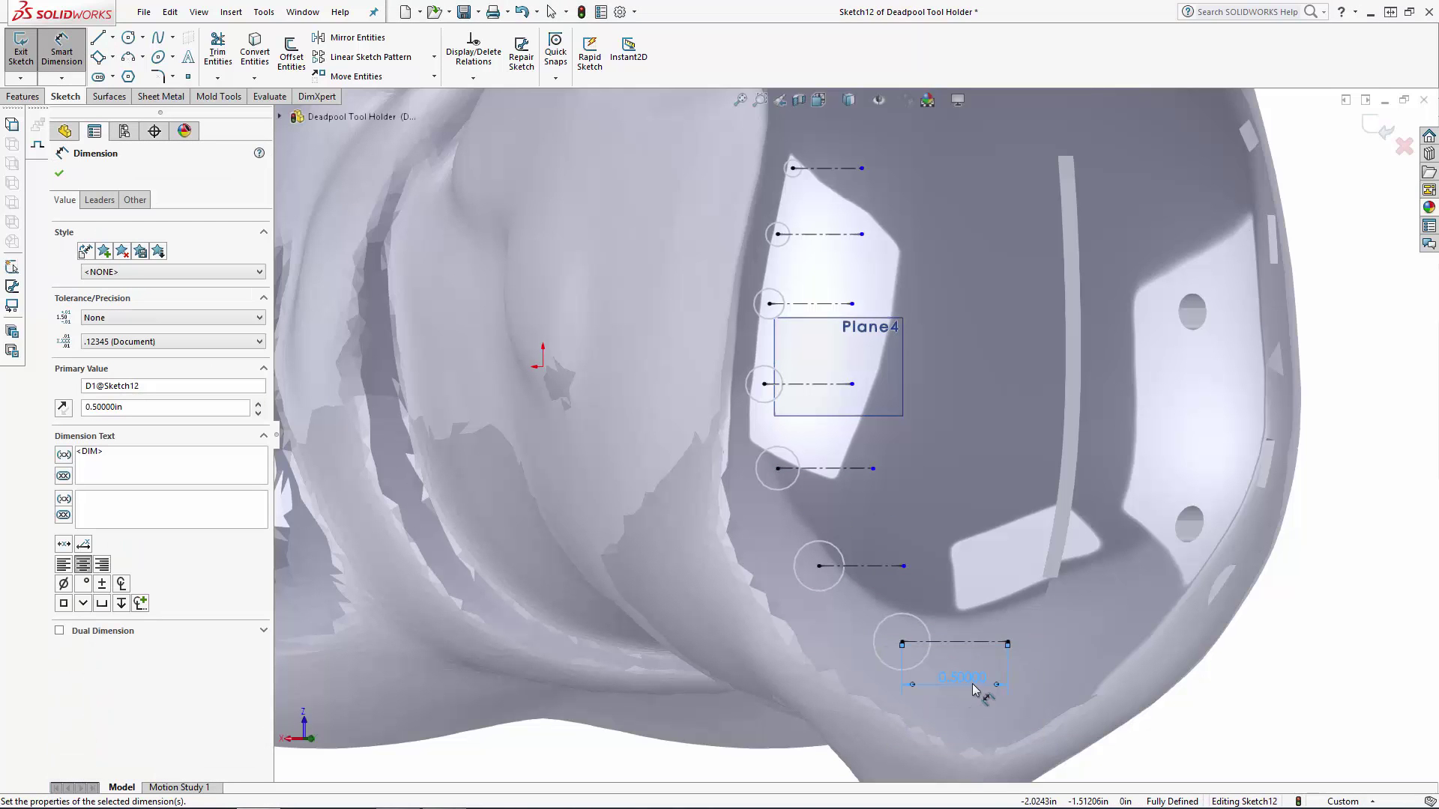
click(862, 567)
click(872, 591)
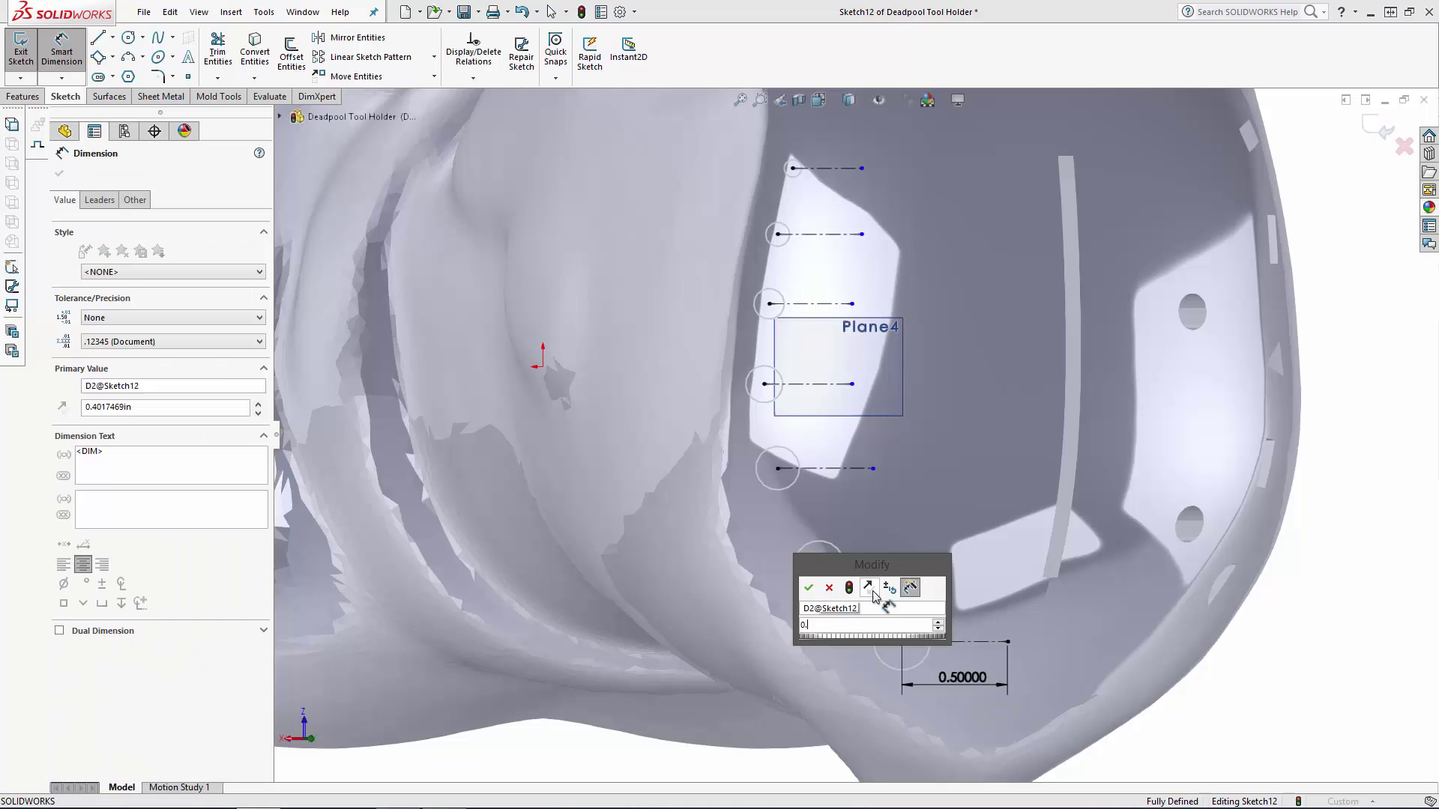
text(.625)
key(Return)
Dimension the fifth construction line from the top at 0.575 in and link the fourth line's length to it with an equation.
click(832, 469)
click(849, 505)
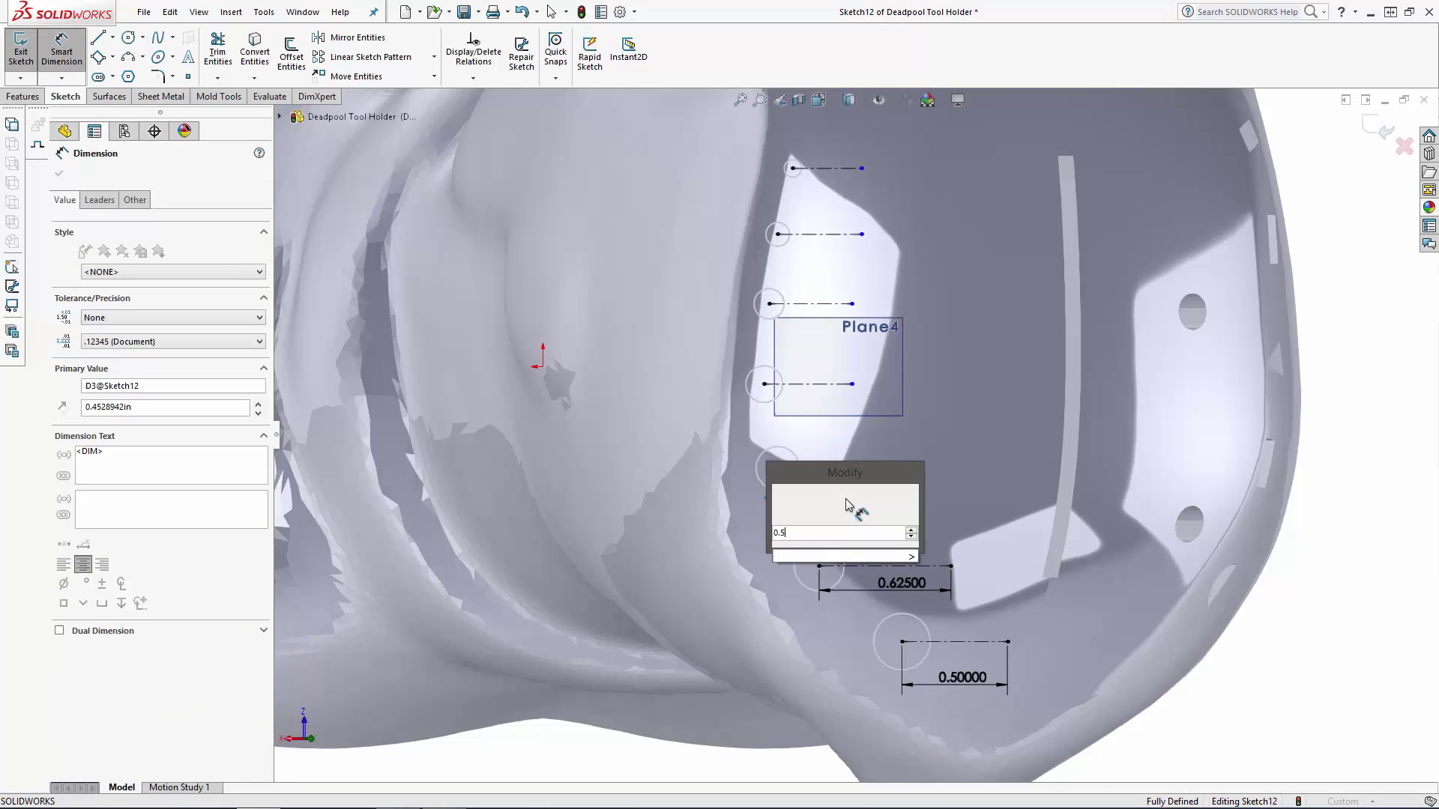
text(.575)
key(Return)
click(834, 385)
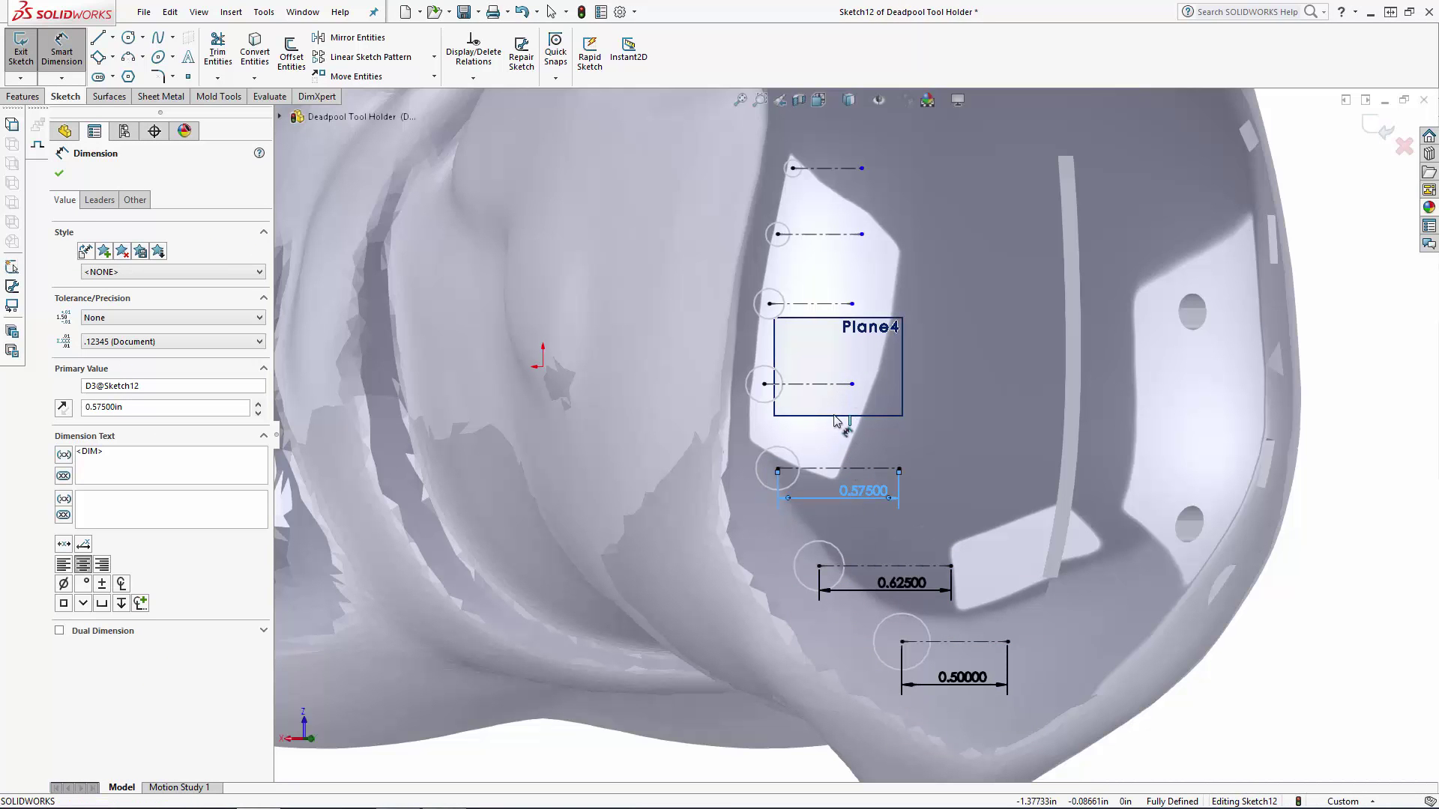
click(834, 429)
text(=)
click(898, 505)
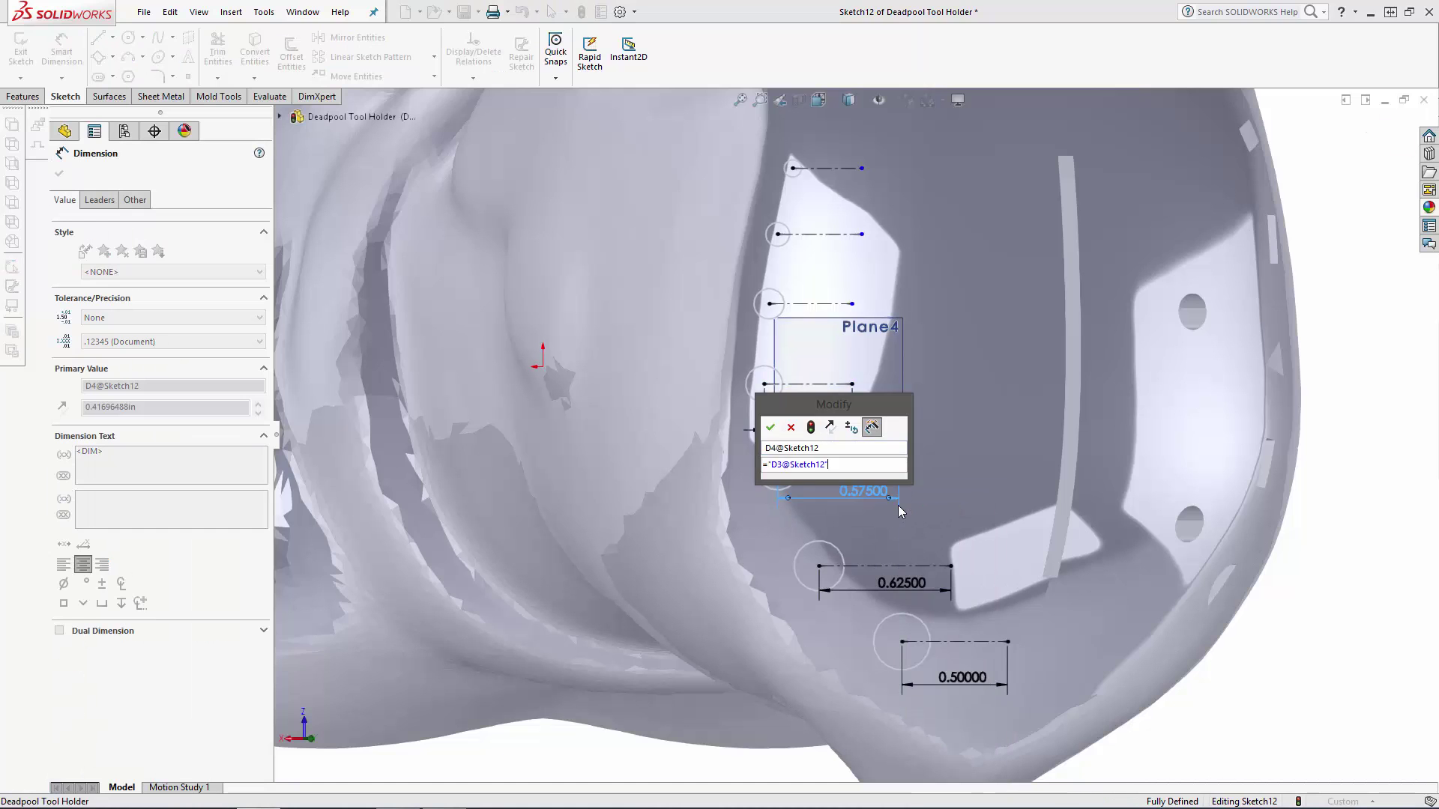
key(Return)
Dimension the third construction line from the top at 0.45 in and the second at 0.55 in.
click(816, 304)
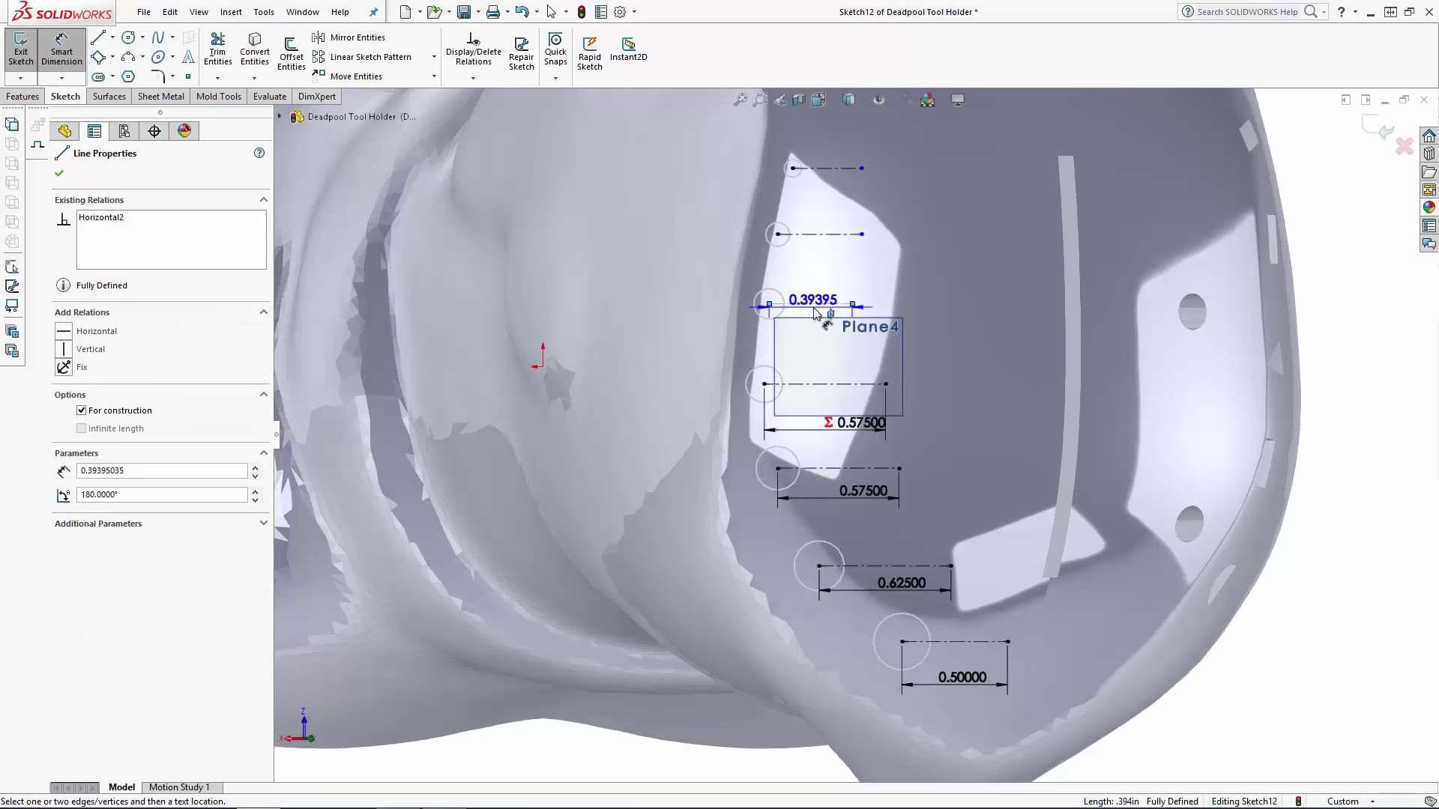
click(924, 339)
text(.45)
key(Return)
click(821, 236)
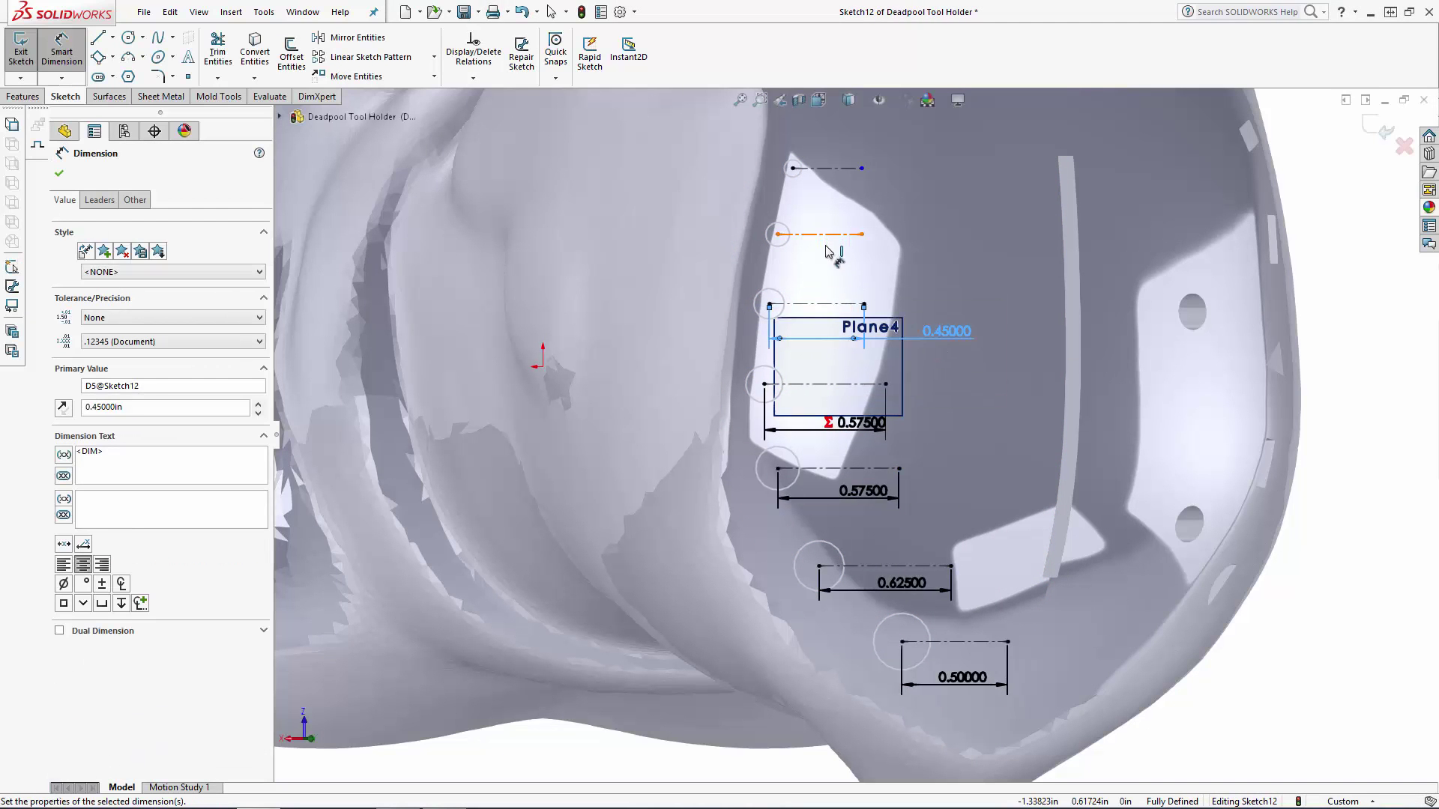
click(835, 267)
text(.55)
key(Return)
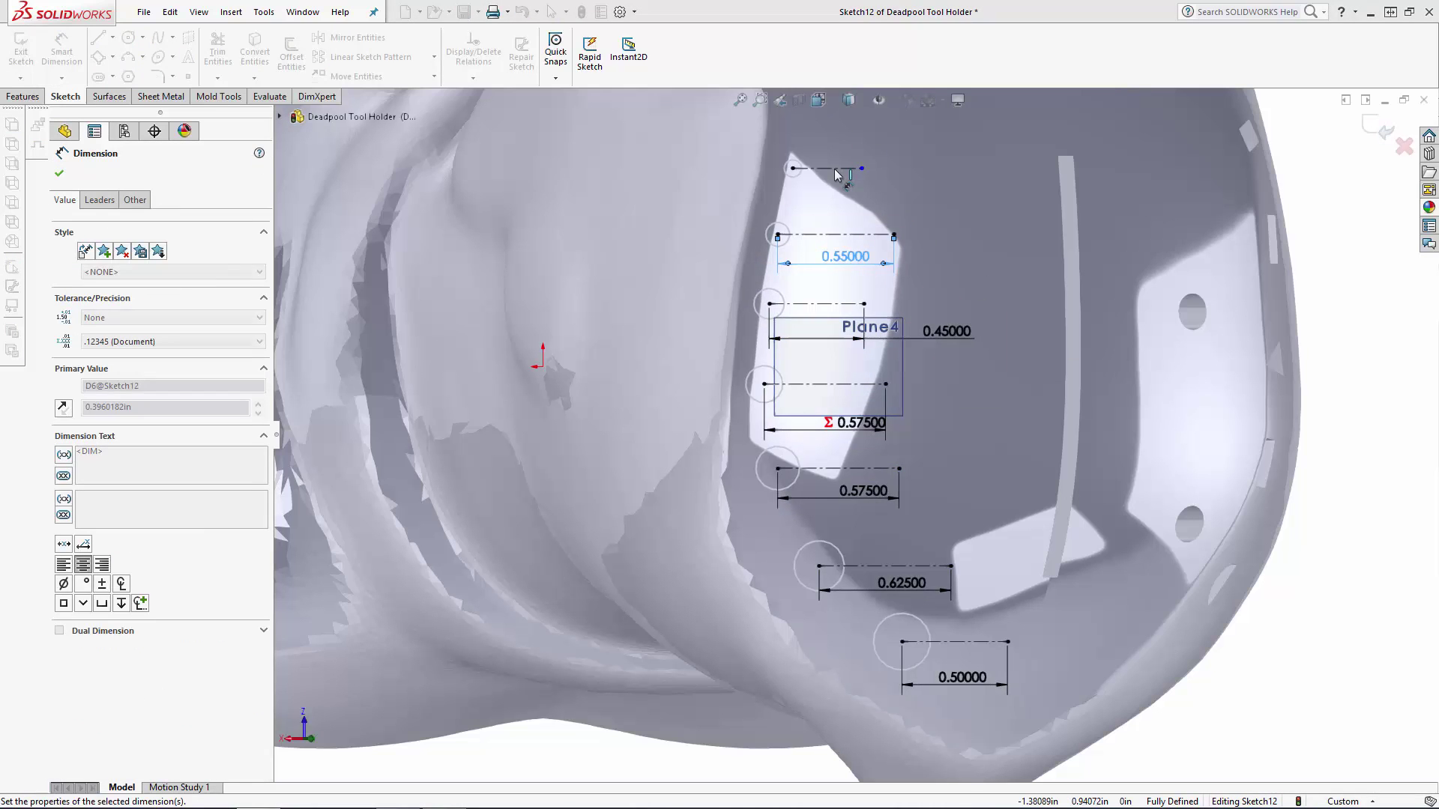
Dimension the topmost construction line at 0.475 in.
click(828, 168)
click(899, 192)
text(0.475)
key(Return)
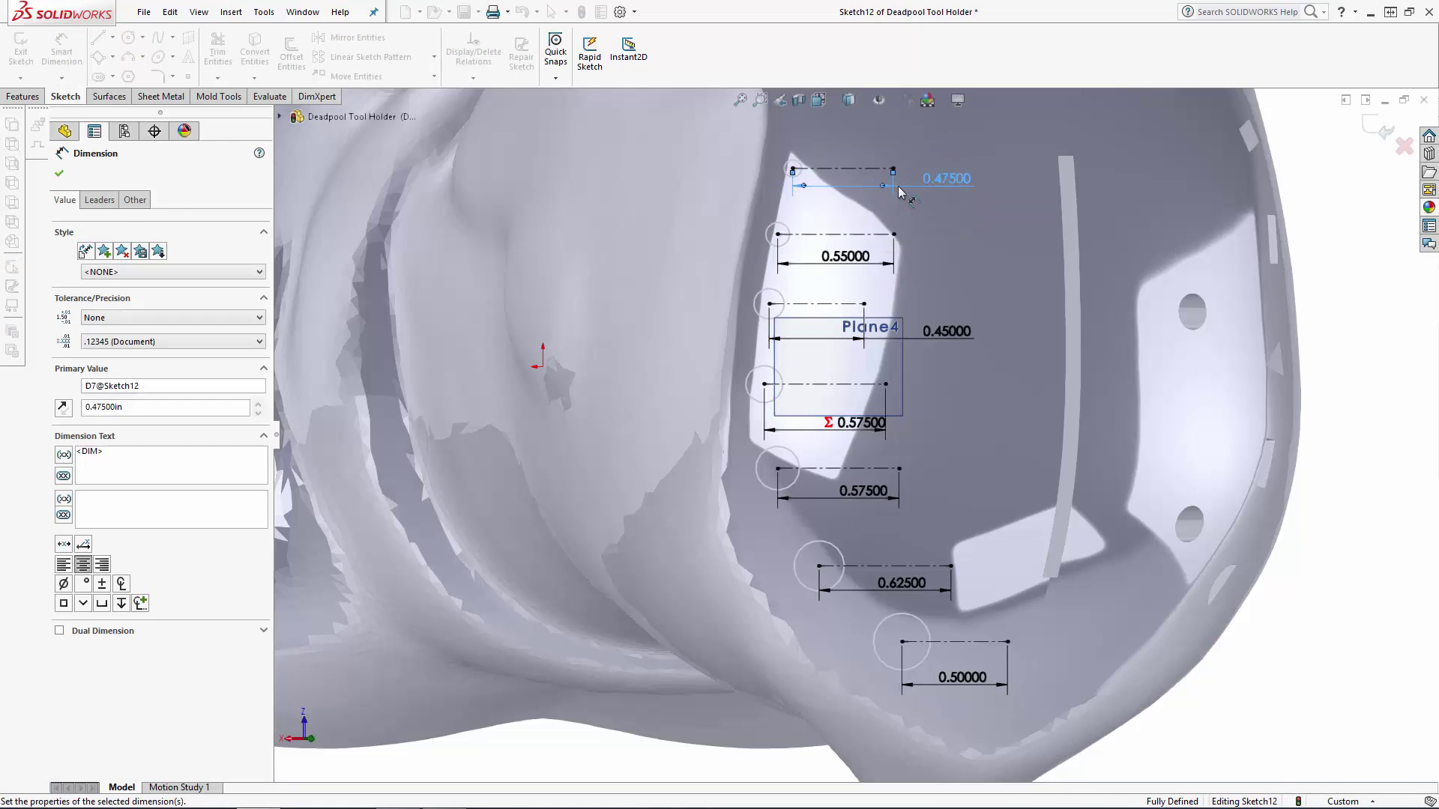
key(Escape)
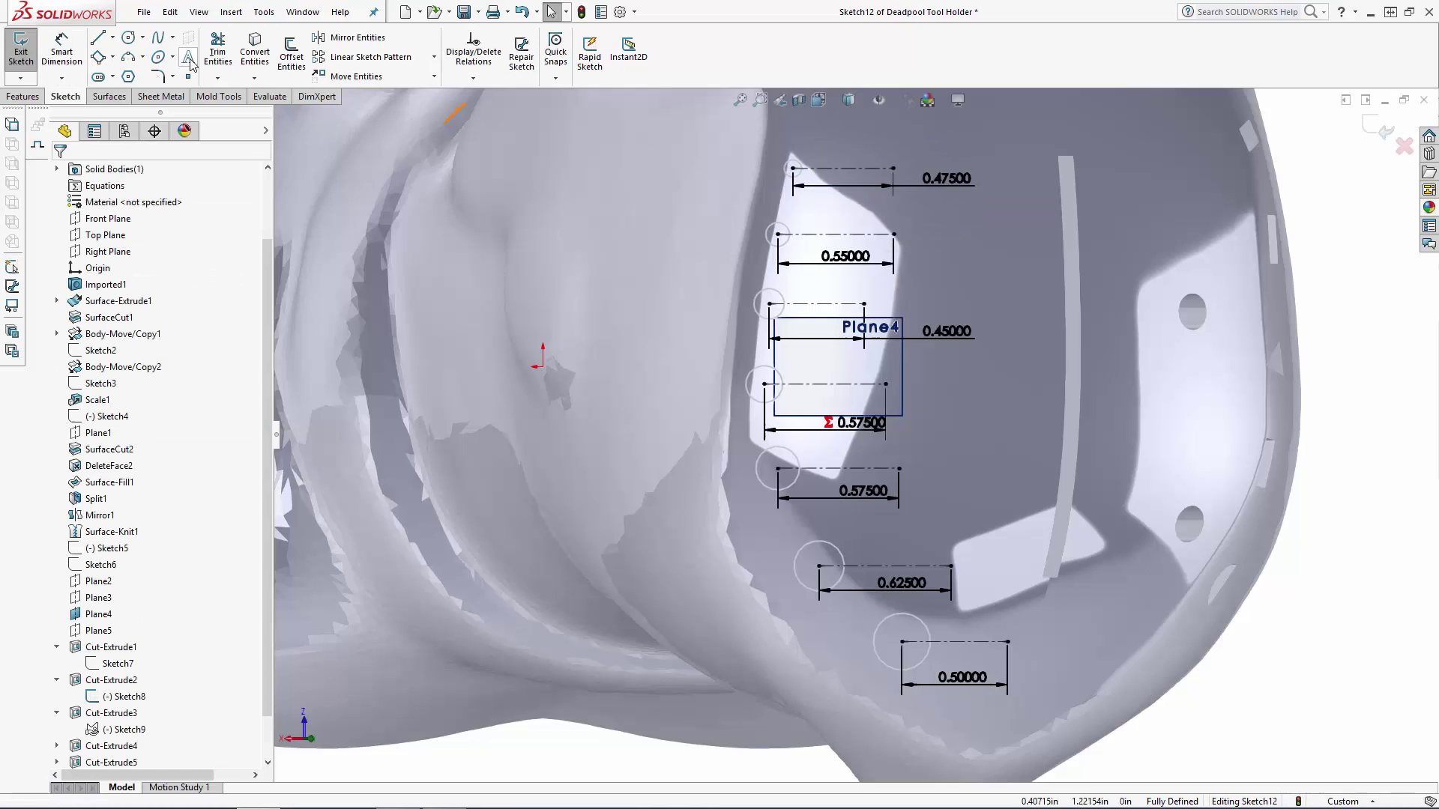
Add the sketch text 1/16" along the topmost construction line, flipped vertically and horizontally so it reads correctly.
click(189, 58)
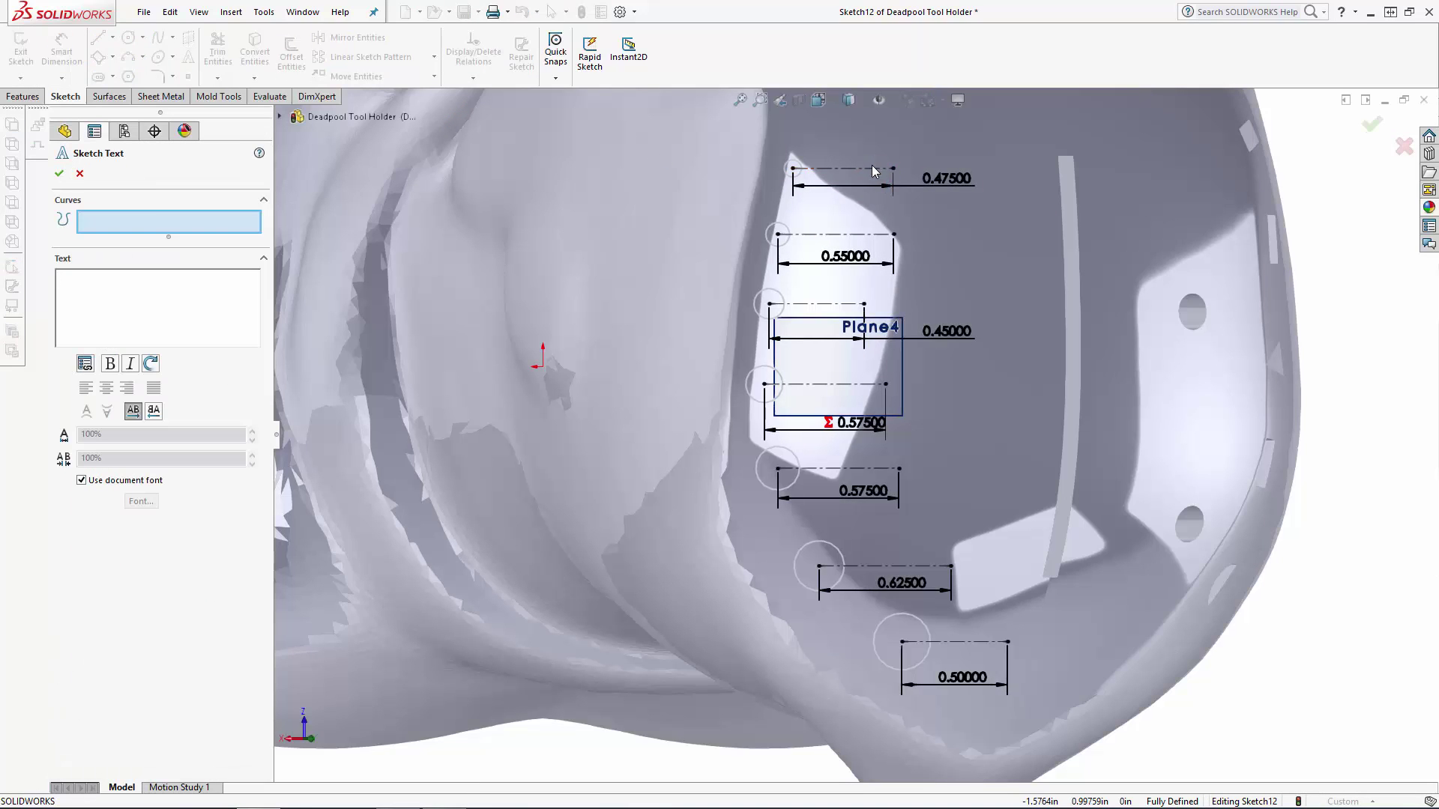
click(839, 168)
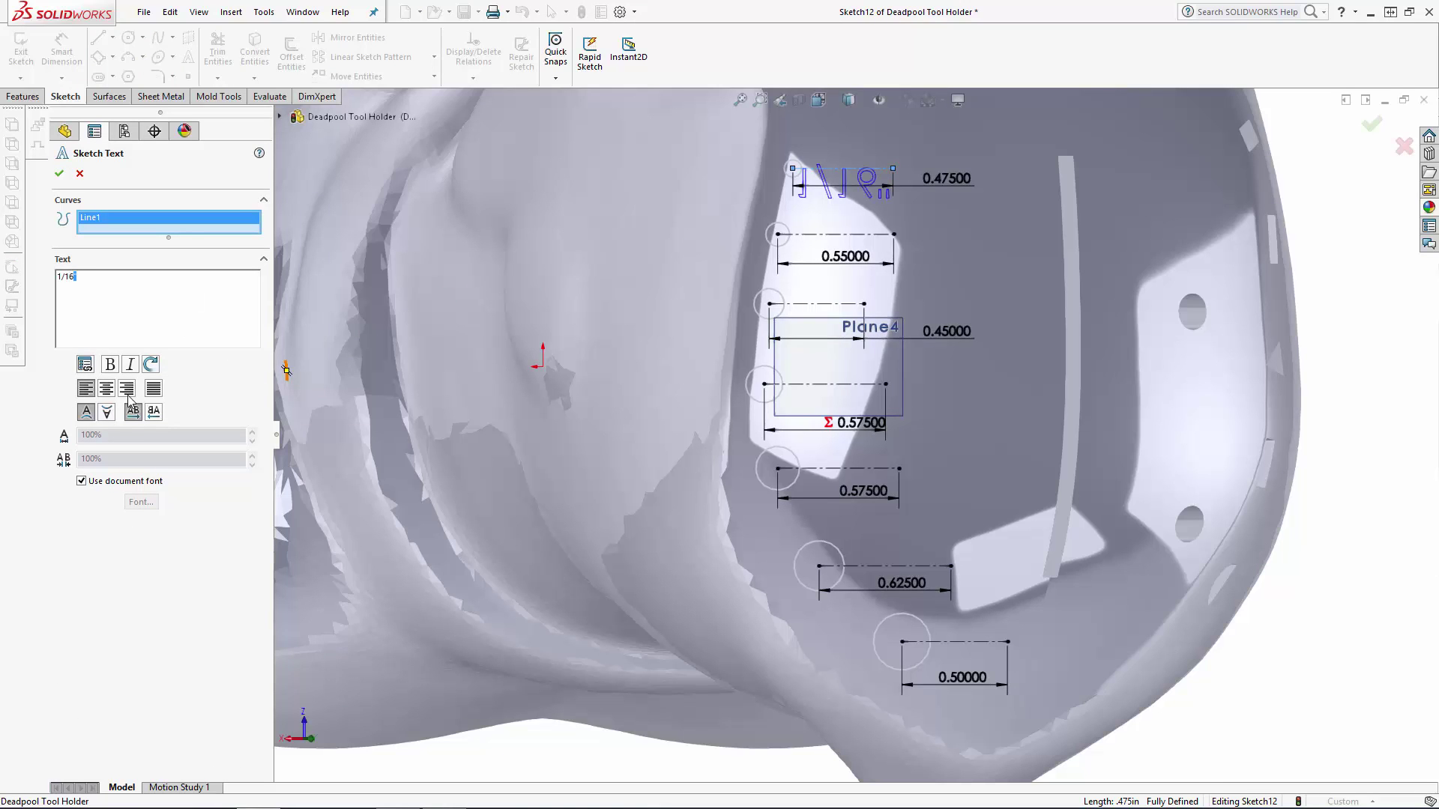
click(106, 412)
click(154, 412)
click(138, 414)
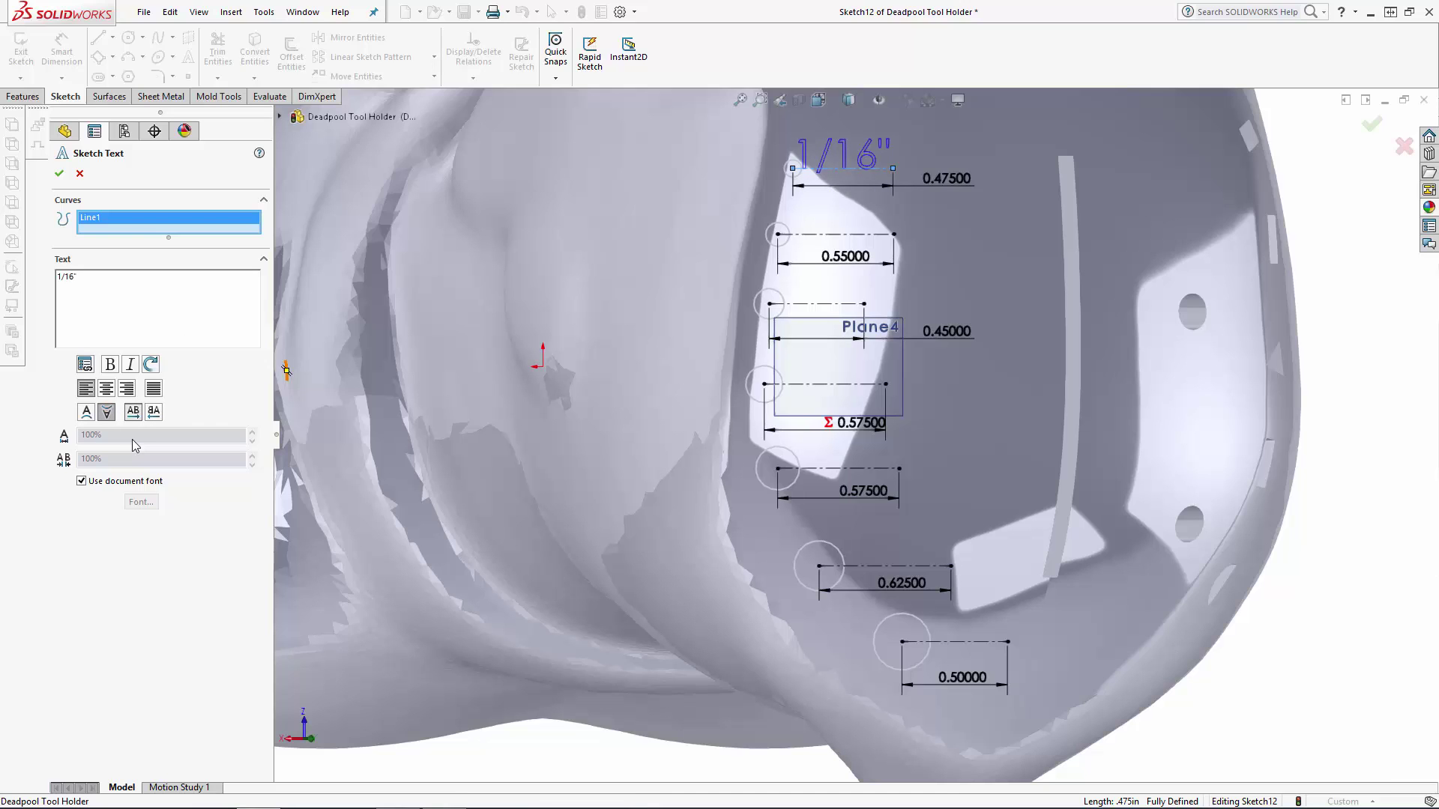
Override the document font of the 1/16" text with Gotham Bold at 0.1 in height, and right-align it.
click(83, 481)
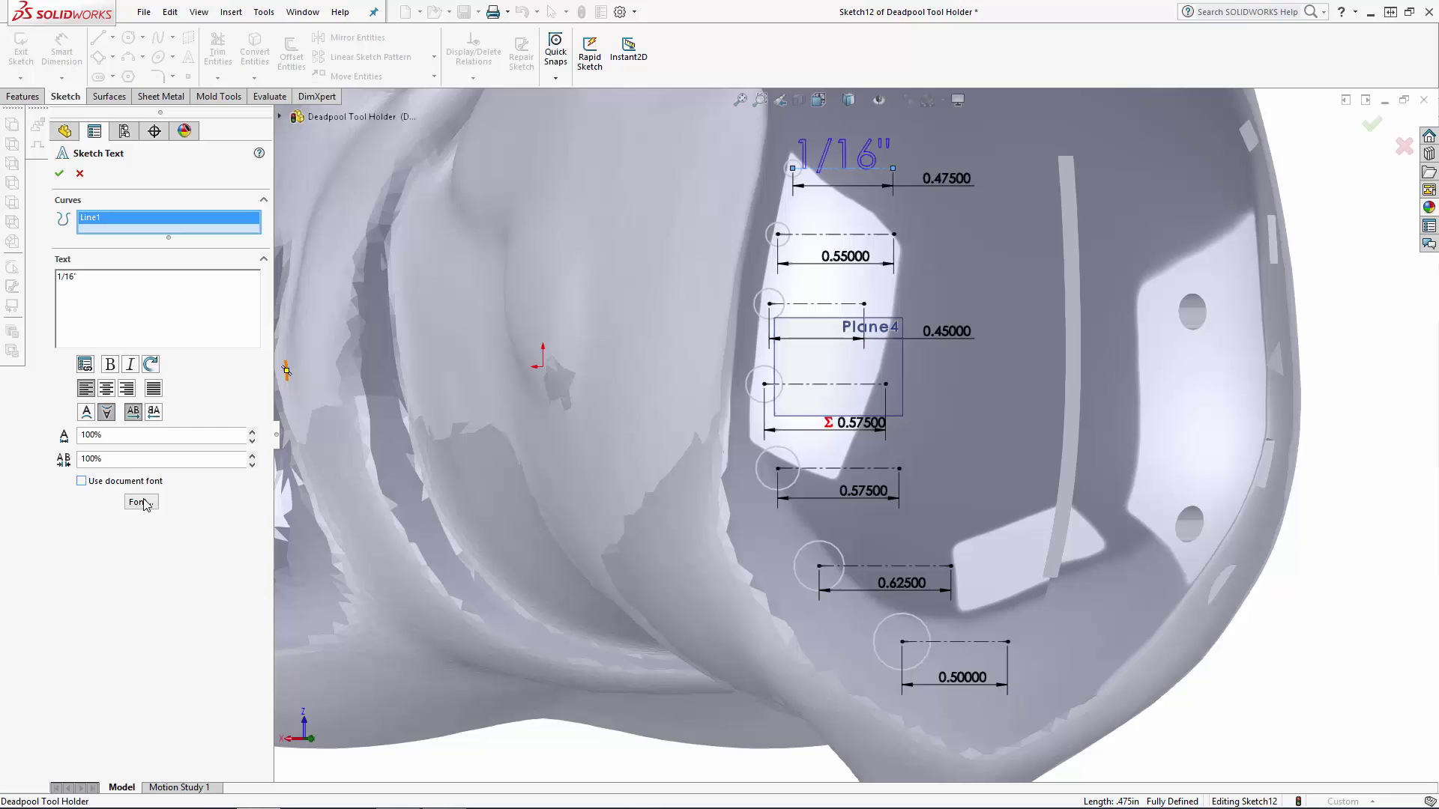
click(146, 505)
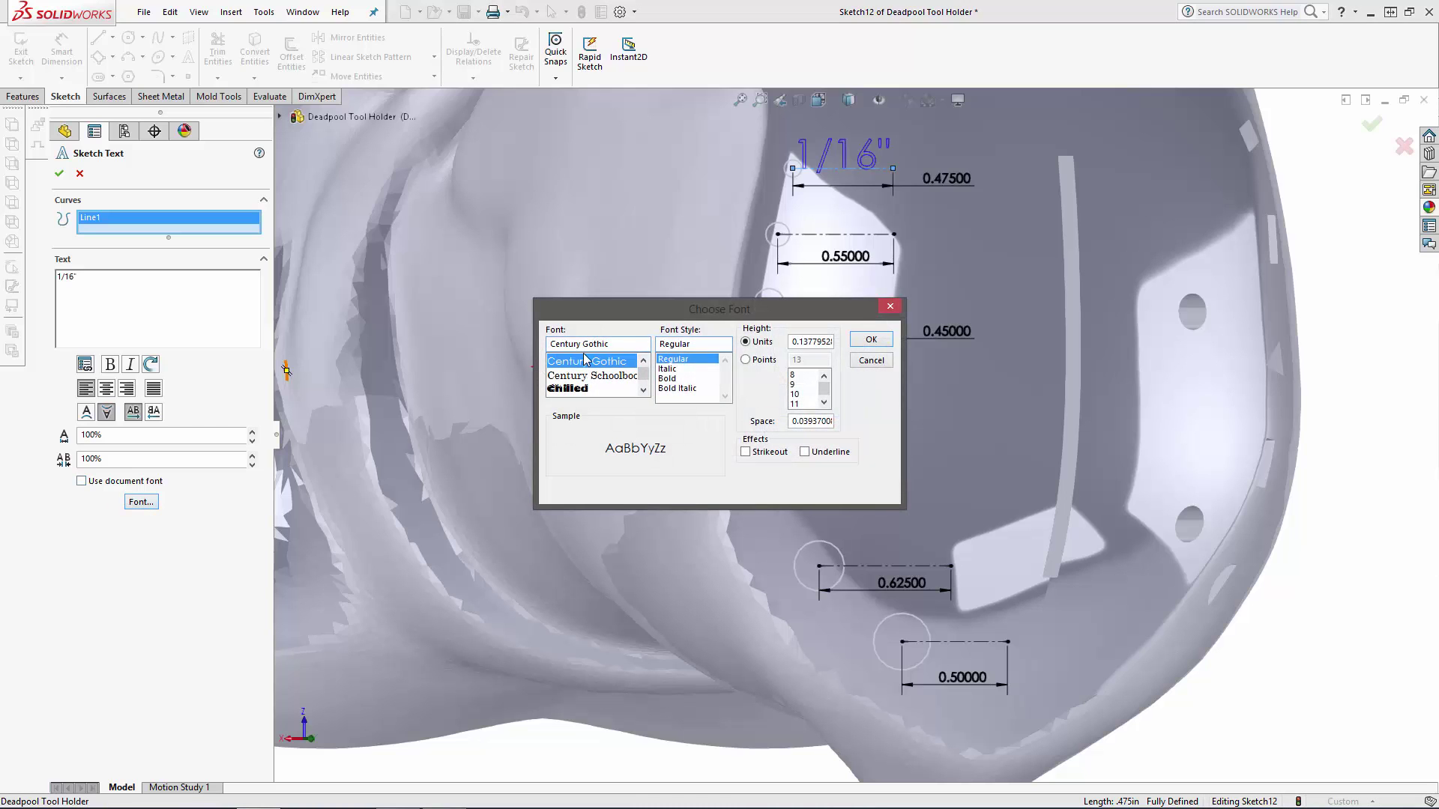
click(586, 360)
text(Gotham)
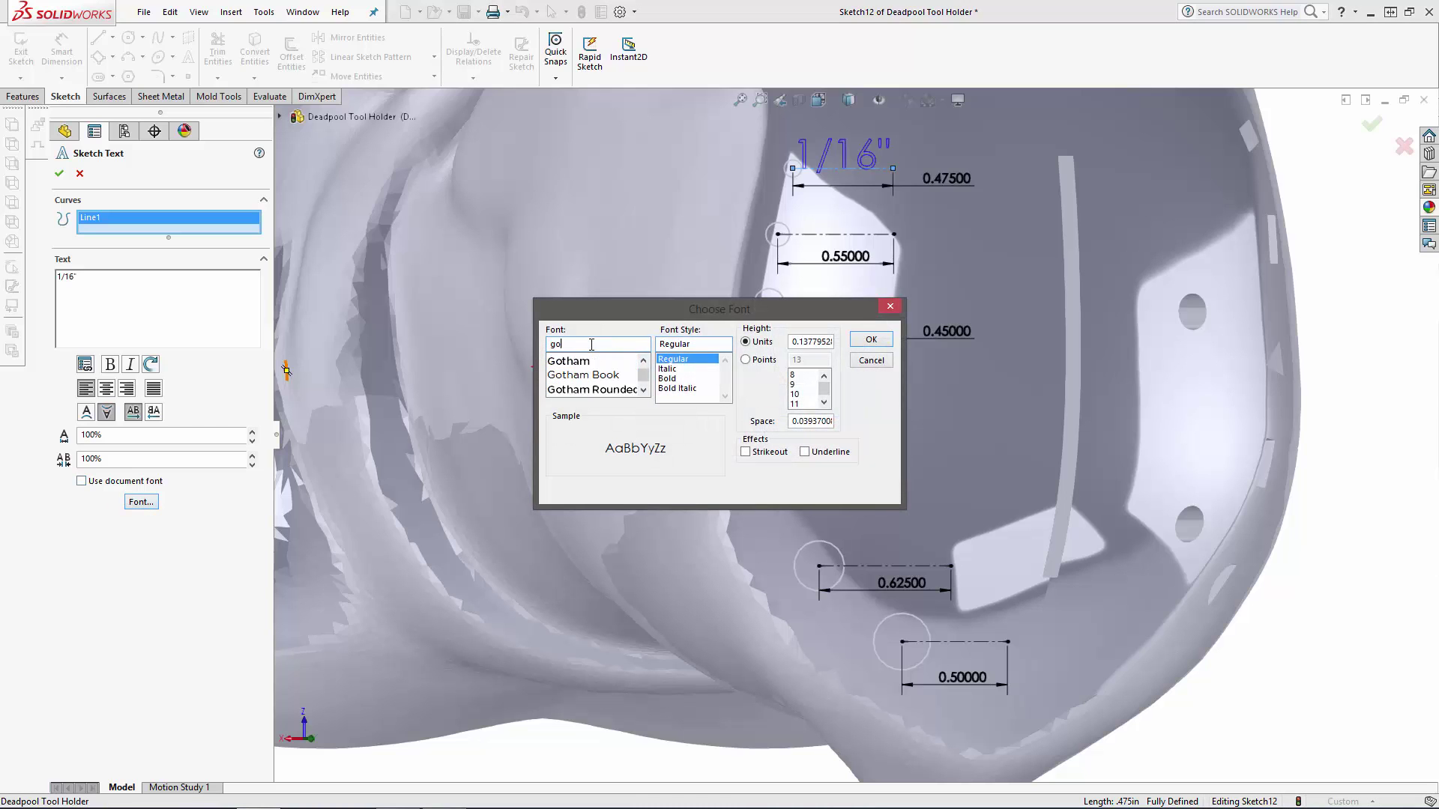
click(670, 379)
double_click(815, 340)
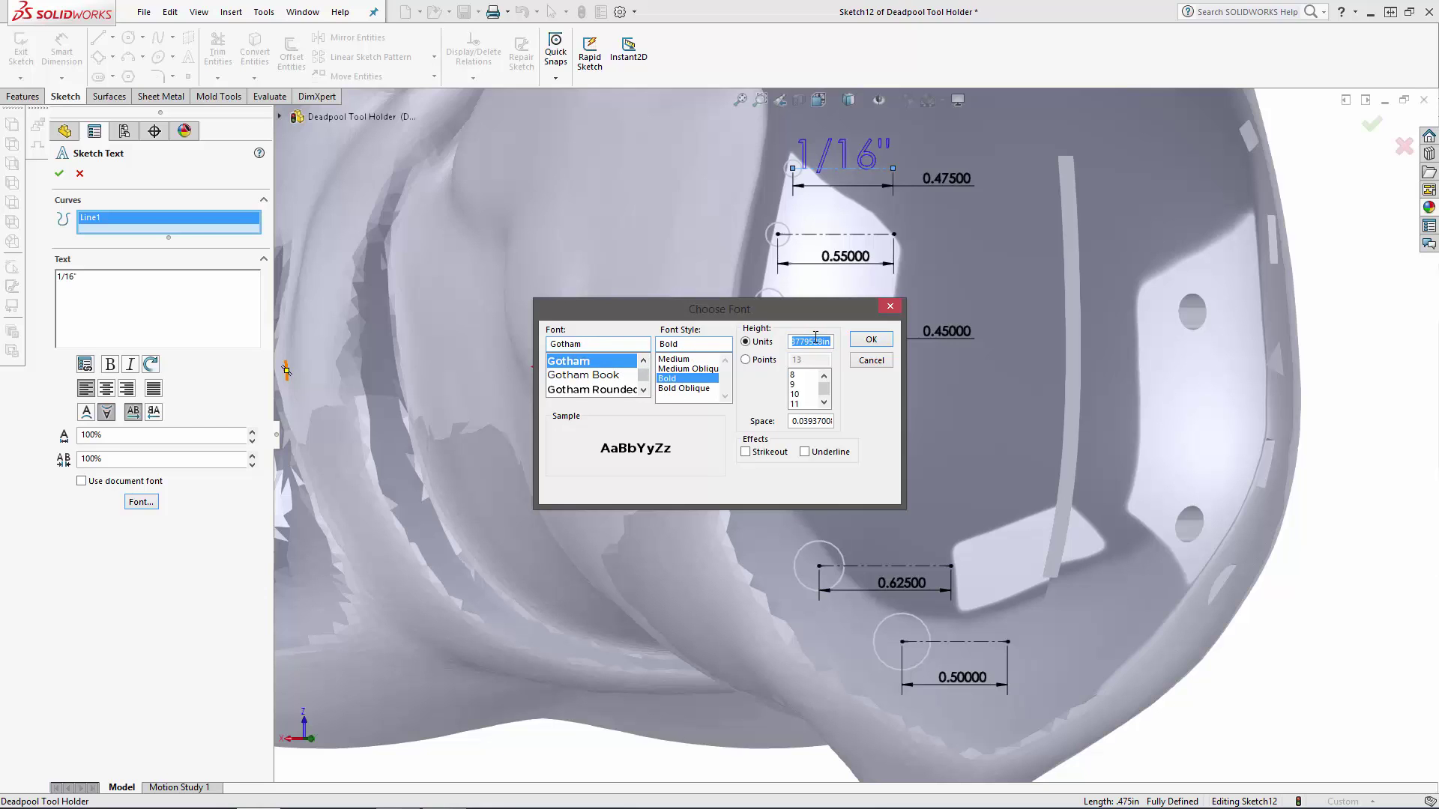
text(0.1)
click(868, 341)
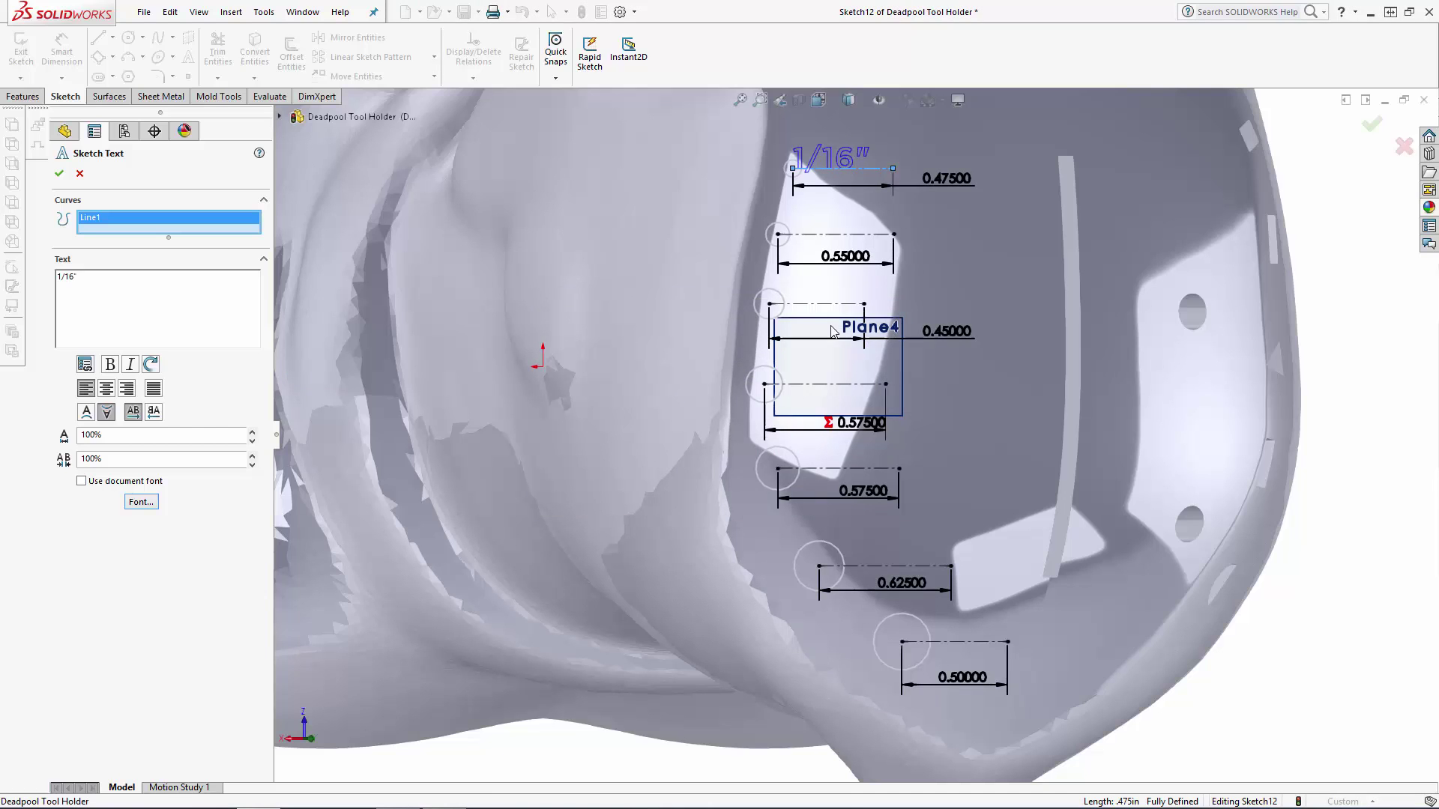
click(126, 390)
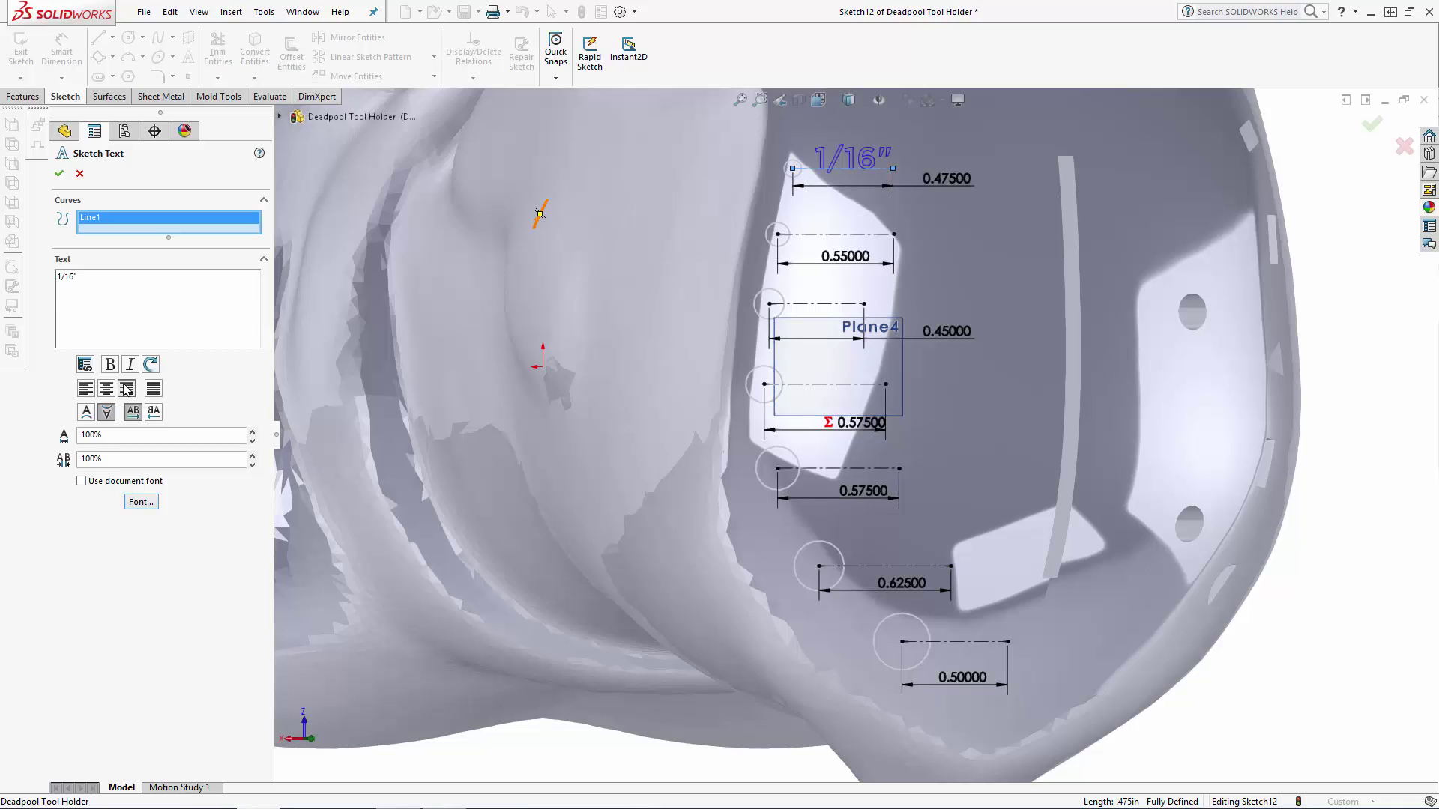
click(60, 174)
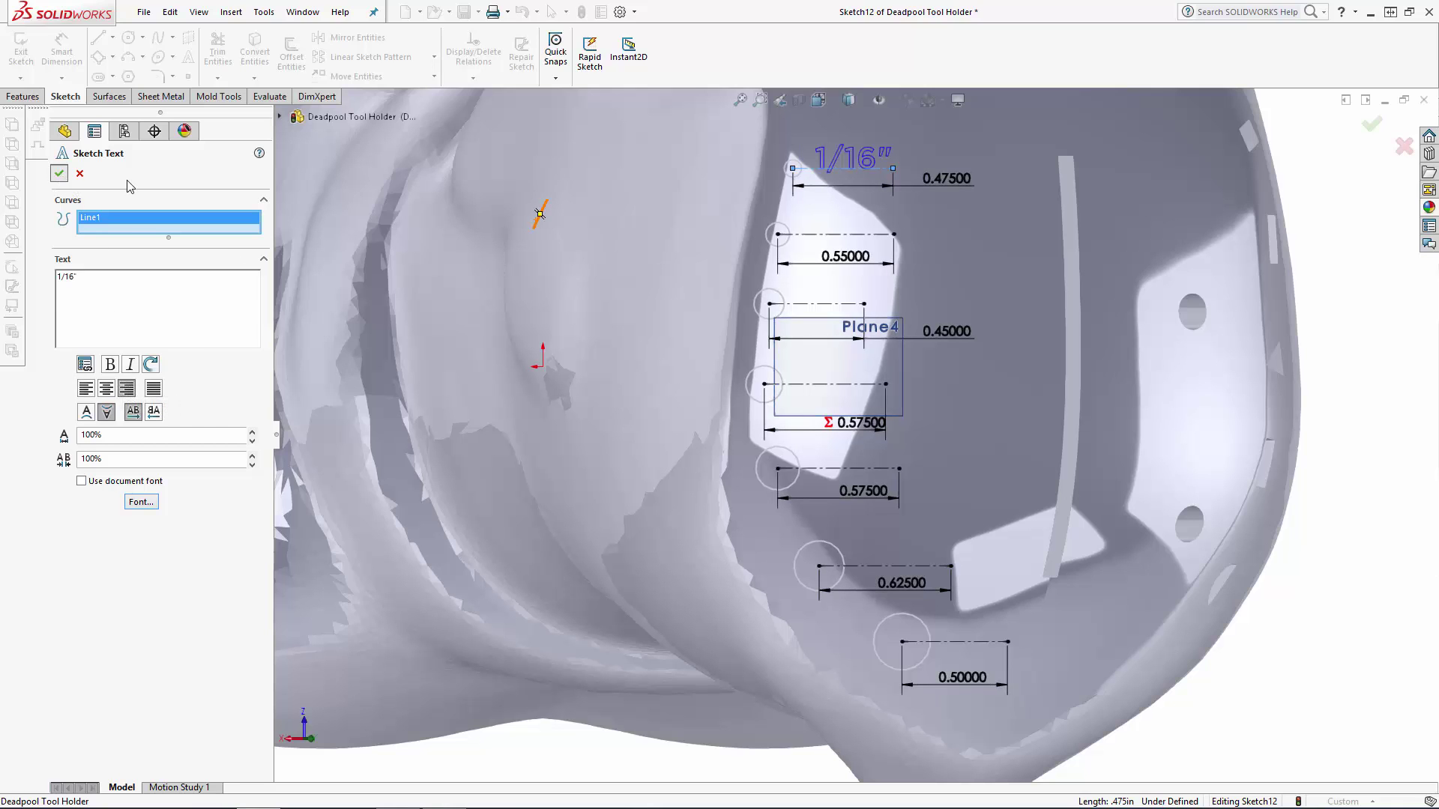
Add the sketch text 3/32" along the second construction line from the top.
click(832, 237)
key(Return)
text(3/32")
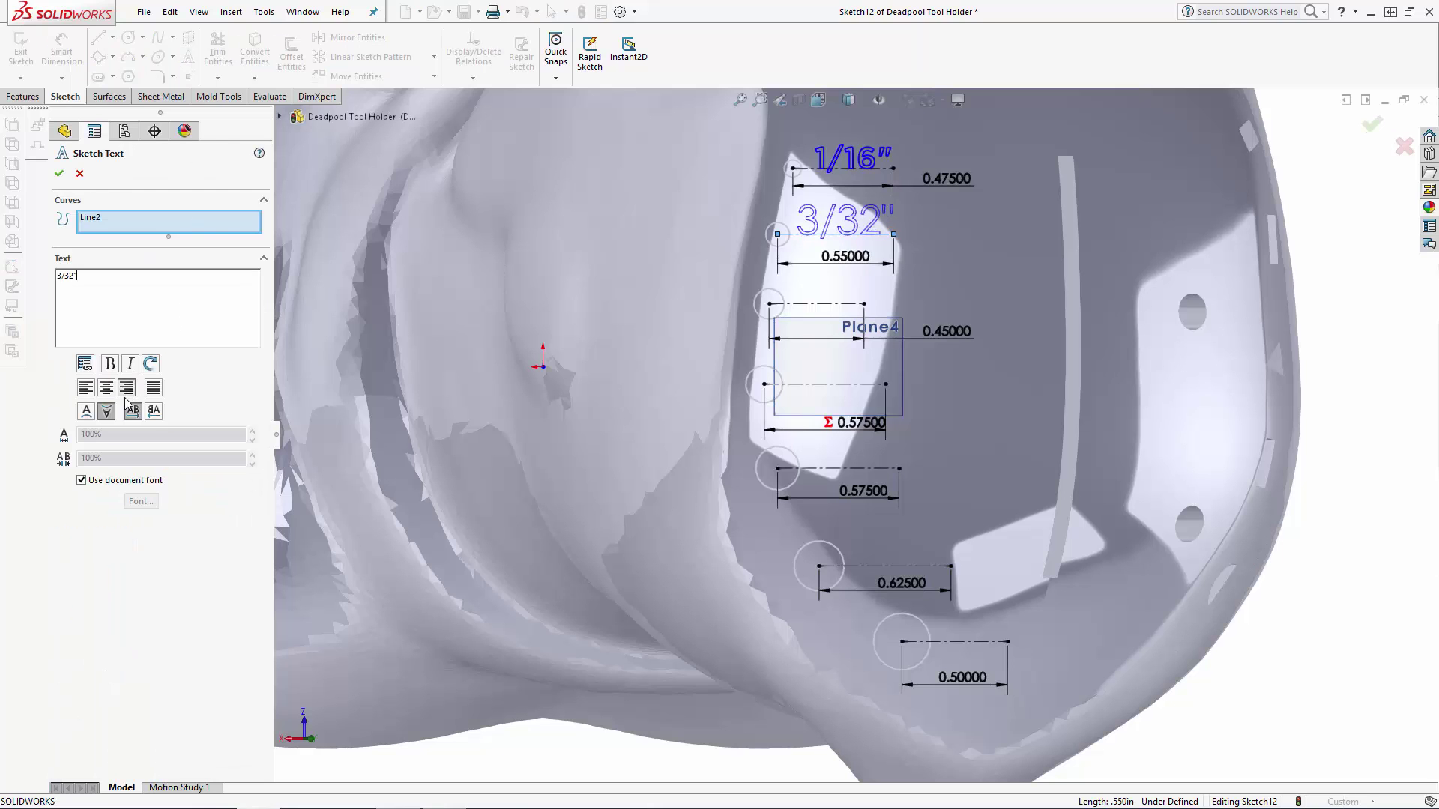
Override the document font of the 3/32" text with Gotham Bold at 0.1 in height.
click(113, 480)
click(141, 501)
drag(624, 344, 548, 345)
text(Gotham)
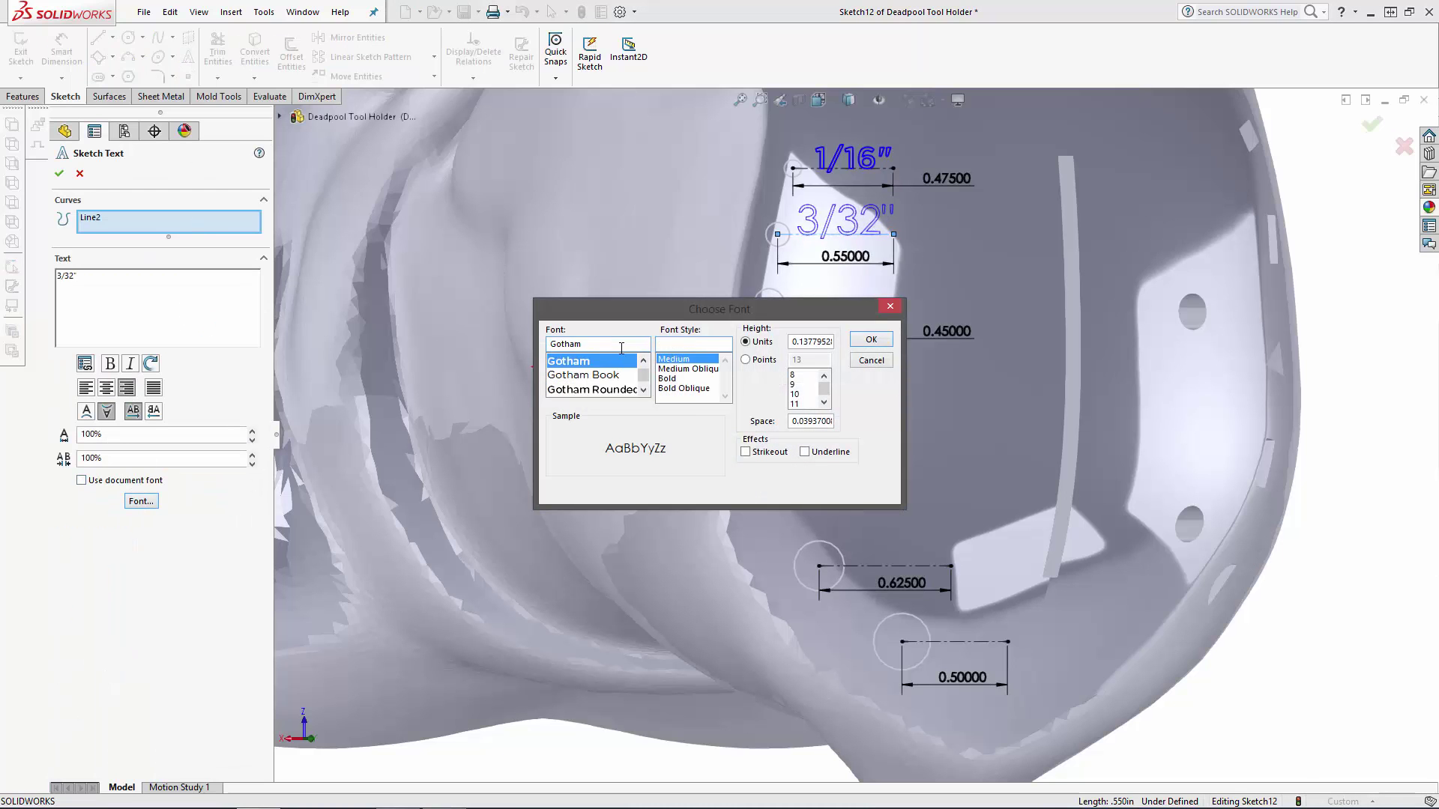
click(682, 373)
click(683, 378)
double_click(810, 340)
text(0.1)
click(871, 339)
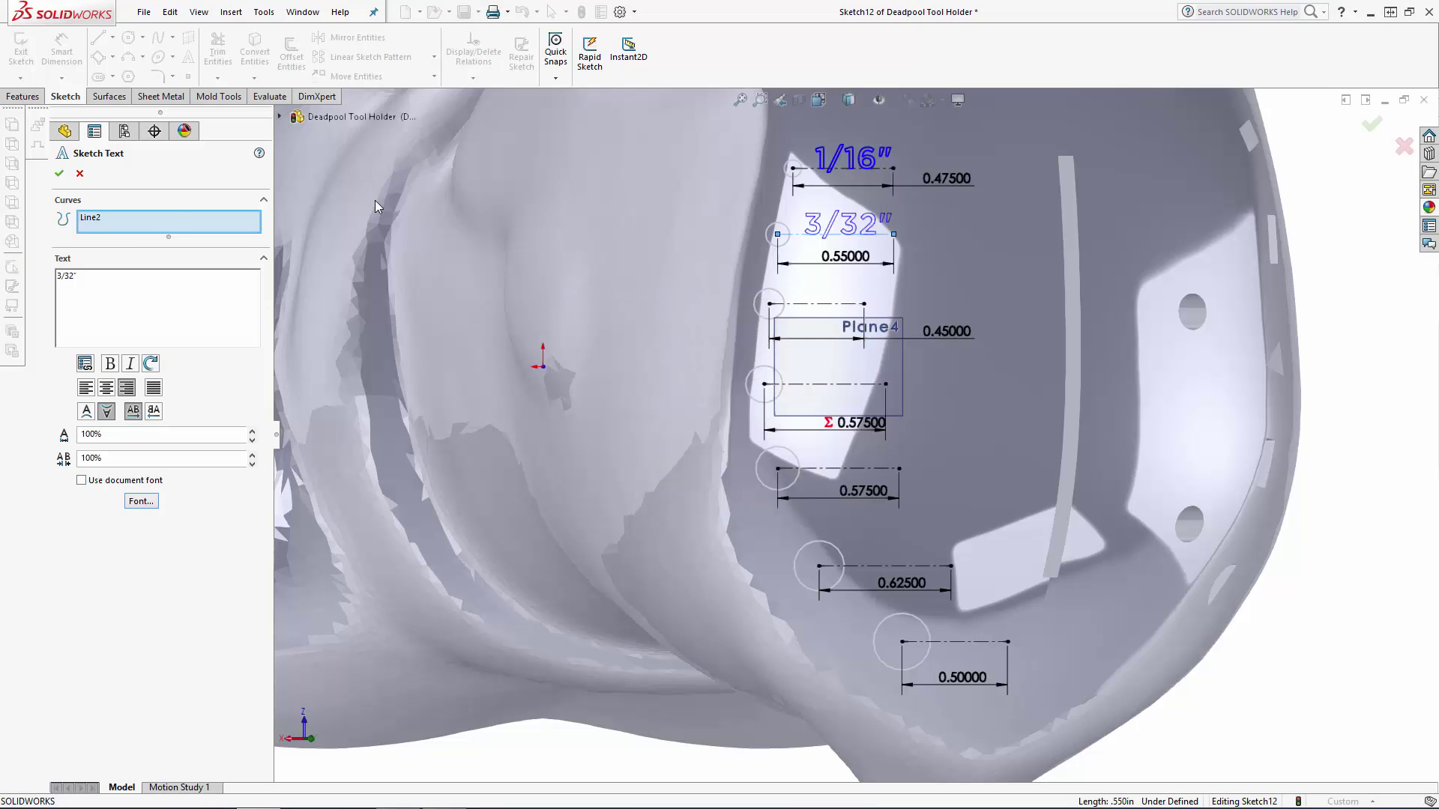
key(Return)
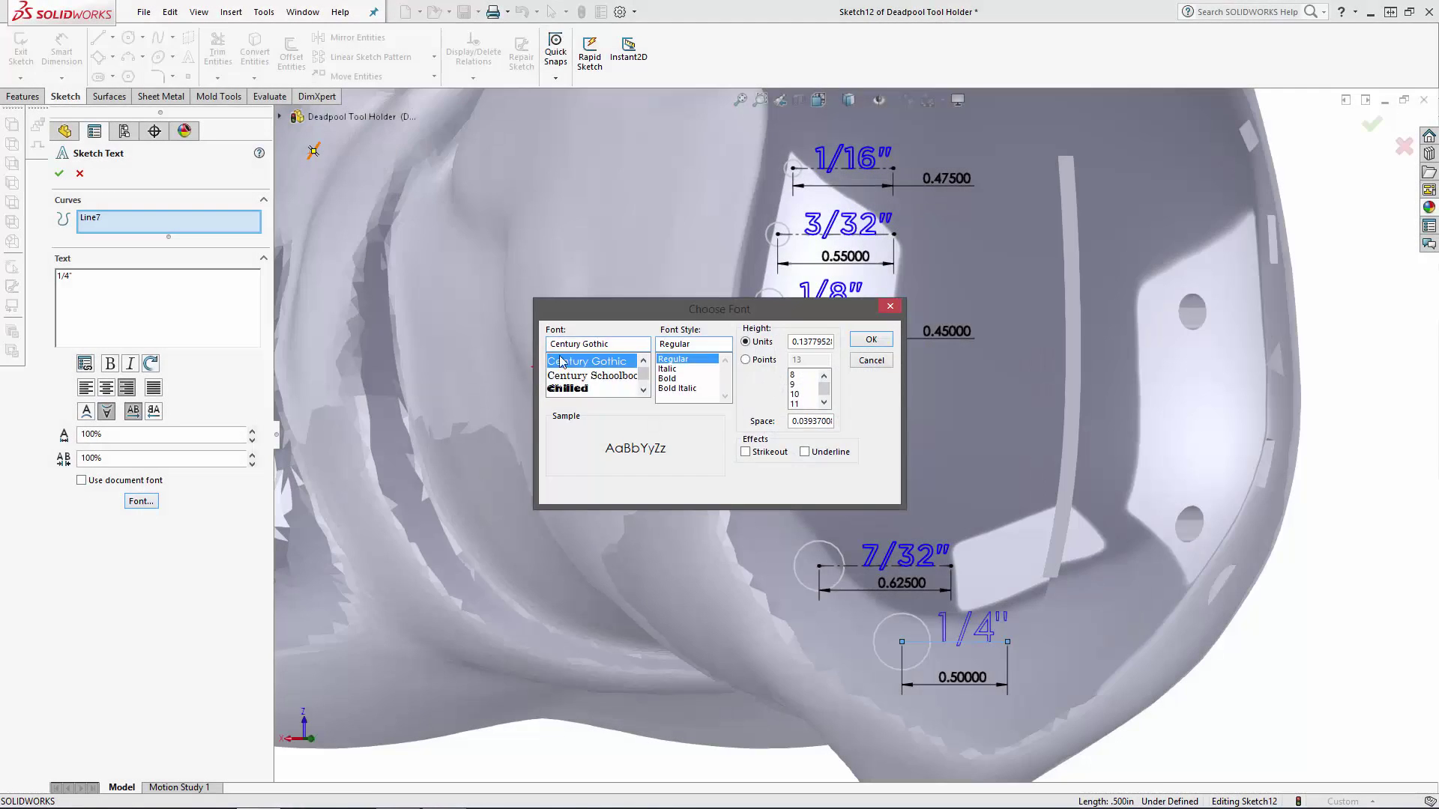
Set the font of the 1/4" text on the lowest construction line to Gotham Bold.
text(Gotham)
click(688, 378)
click(804, 342)
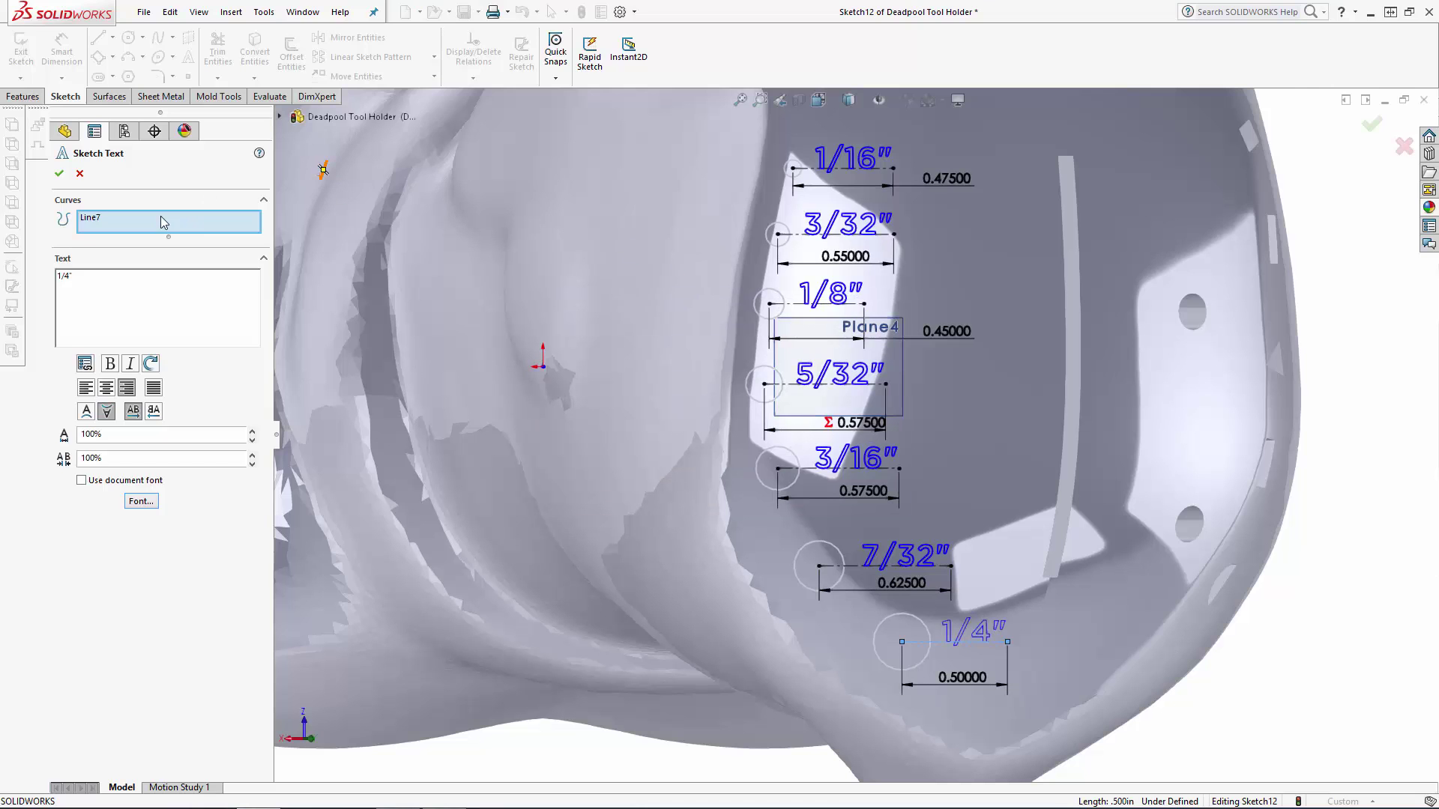
Finish the label text sketch and start an Extruded Cut of it from the curved head face containing the tool holes.
key(Return)
click(1375, 130)
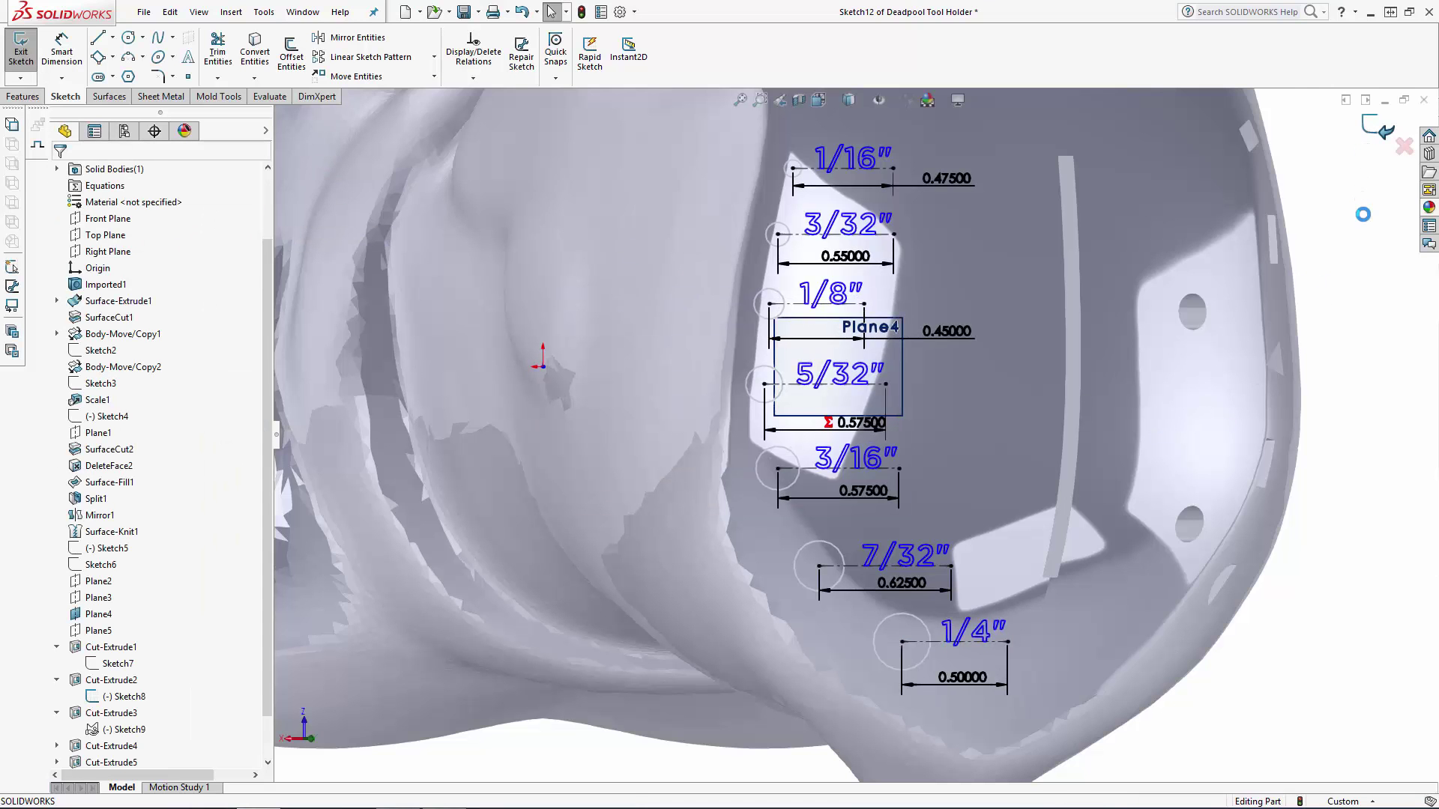
scroll(963, 549, up, 3)
mouse_move(964, 548)
middle_down()
mouse_move(940, 172)
mouse_move(916, 268)
middle_up()
scroll(915, 268, down, 3)
click(227, 56)
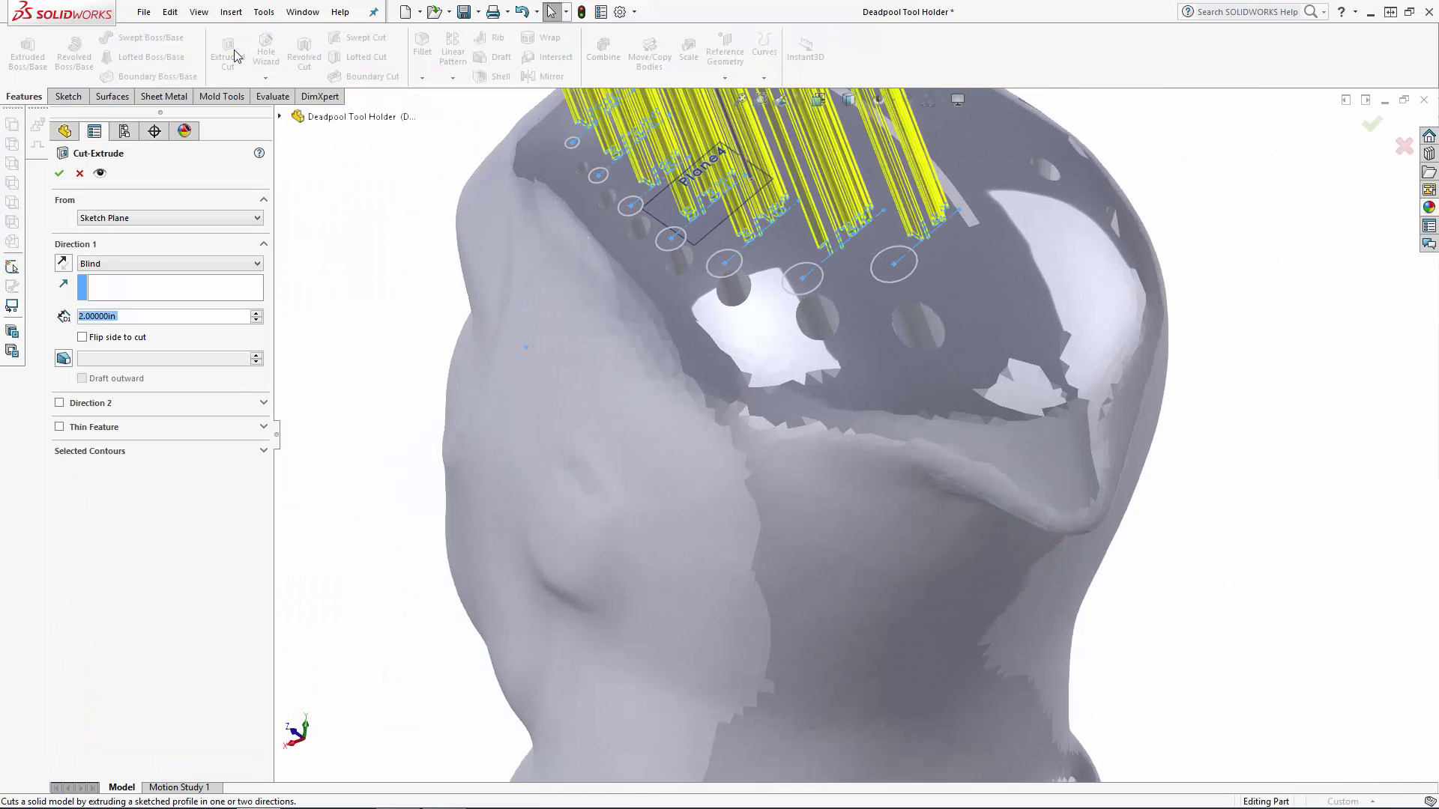
click(170, 218)
click(116, 233)
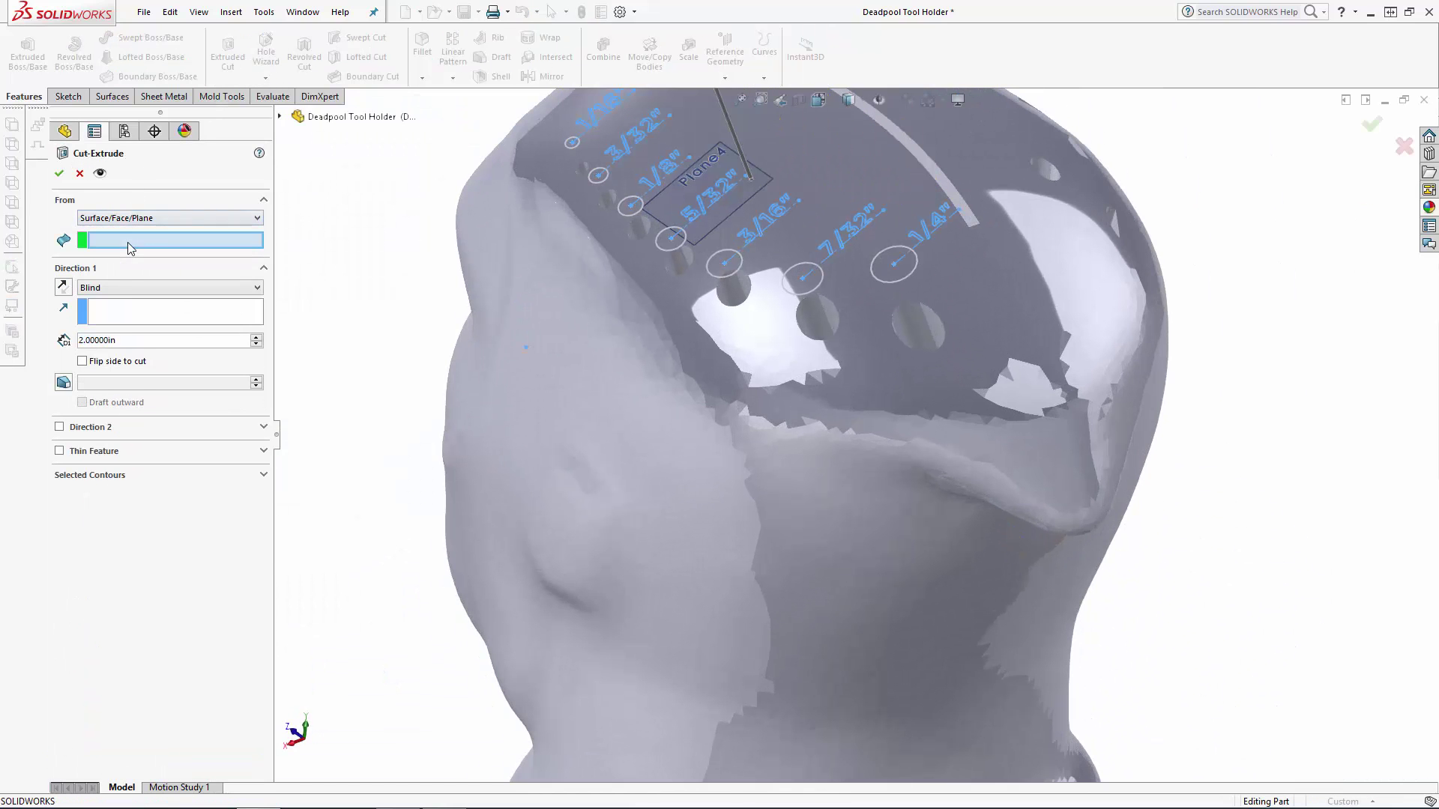
click(869, 172)
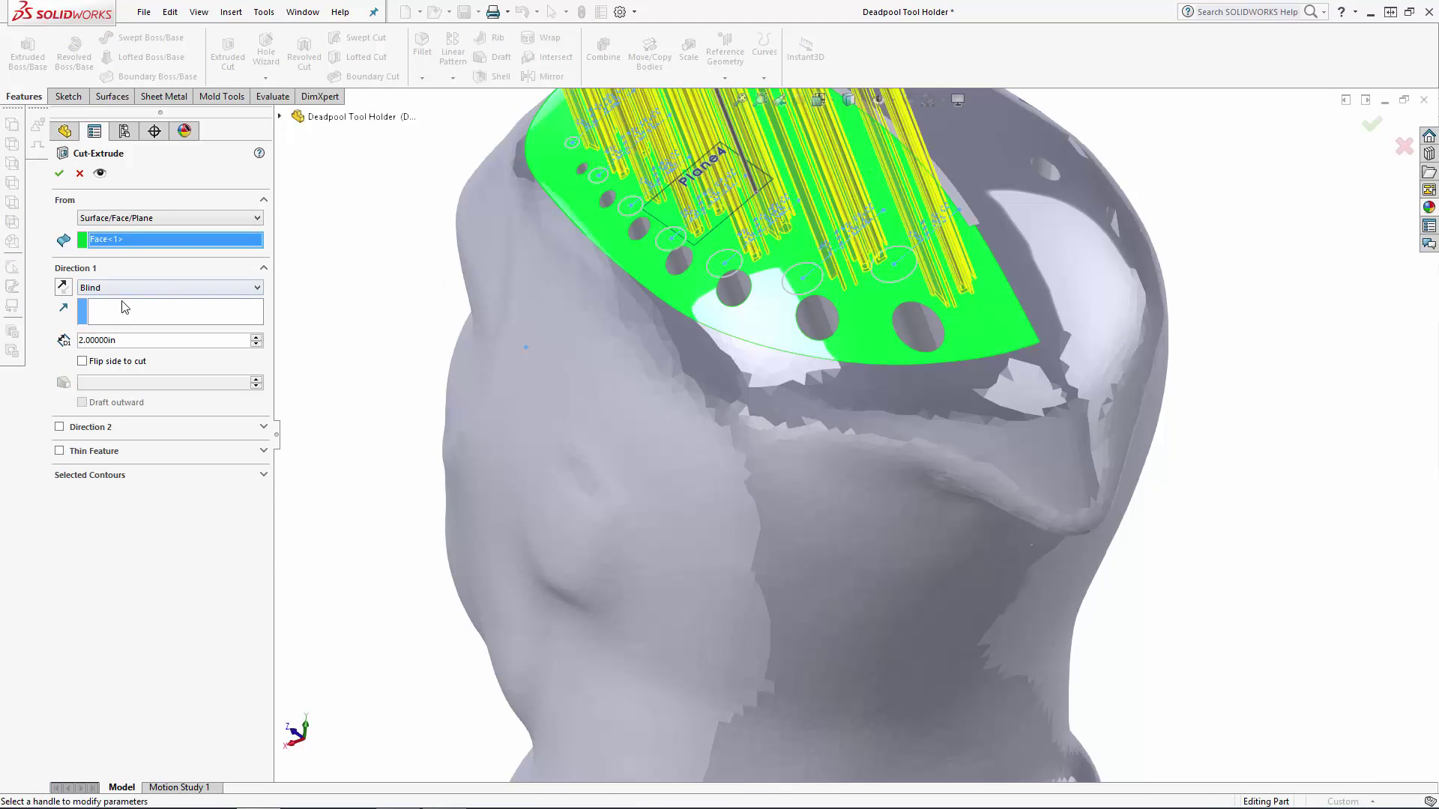
Cut the size labels blind to a depth of 0.02 in with the cut direction reversed.
click(130, 338)
text(.02)
key(Return)
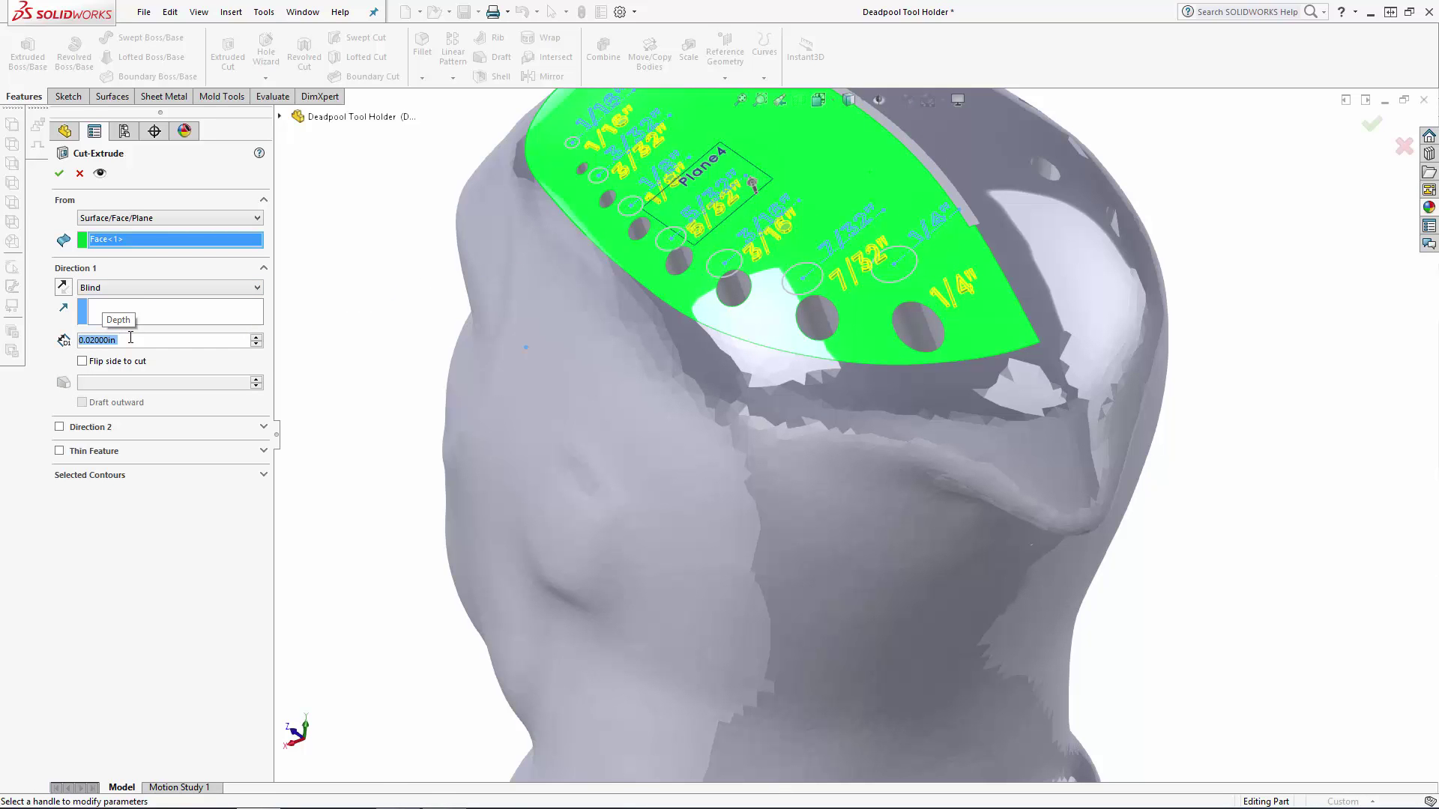
click(63, 289)
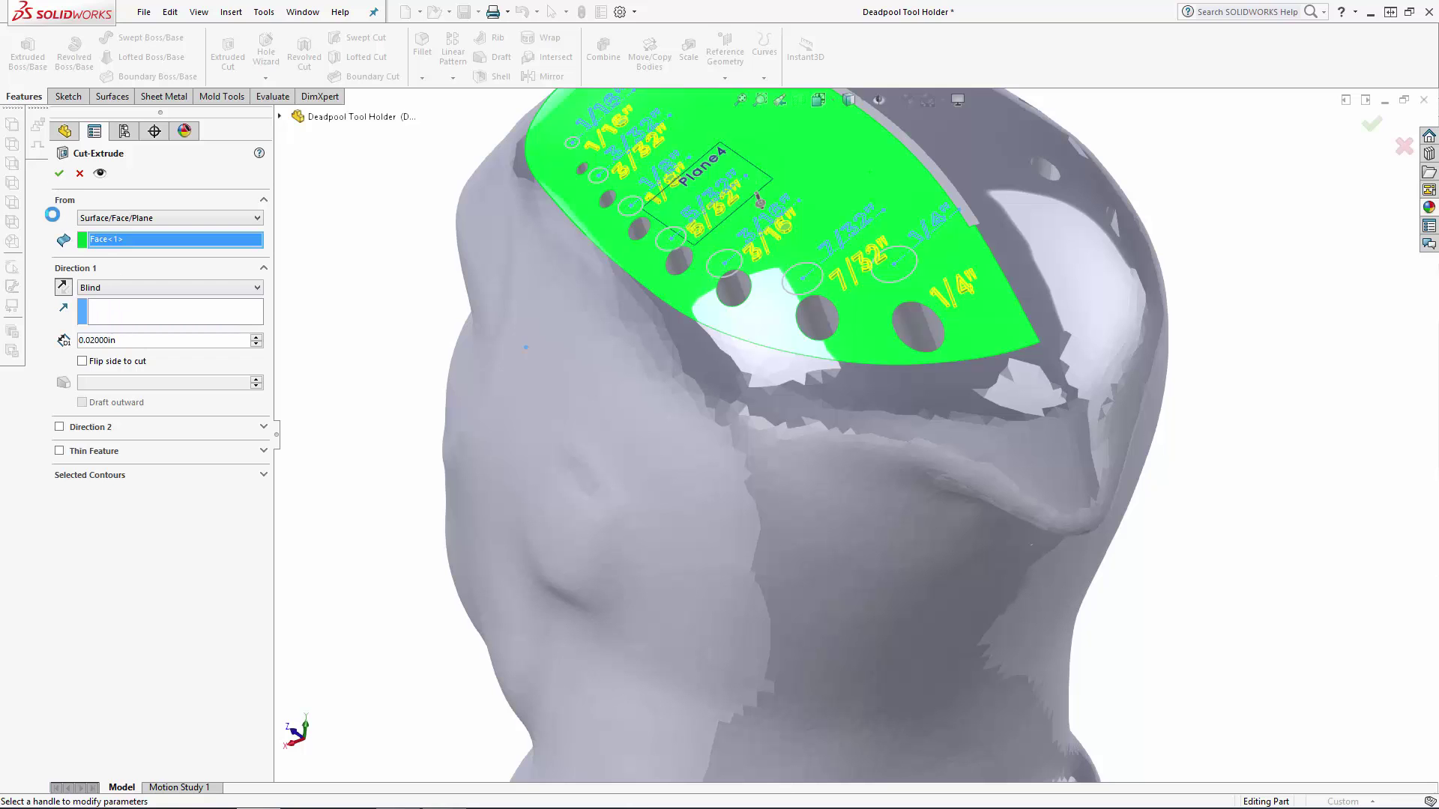
click(59, 174)
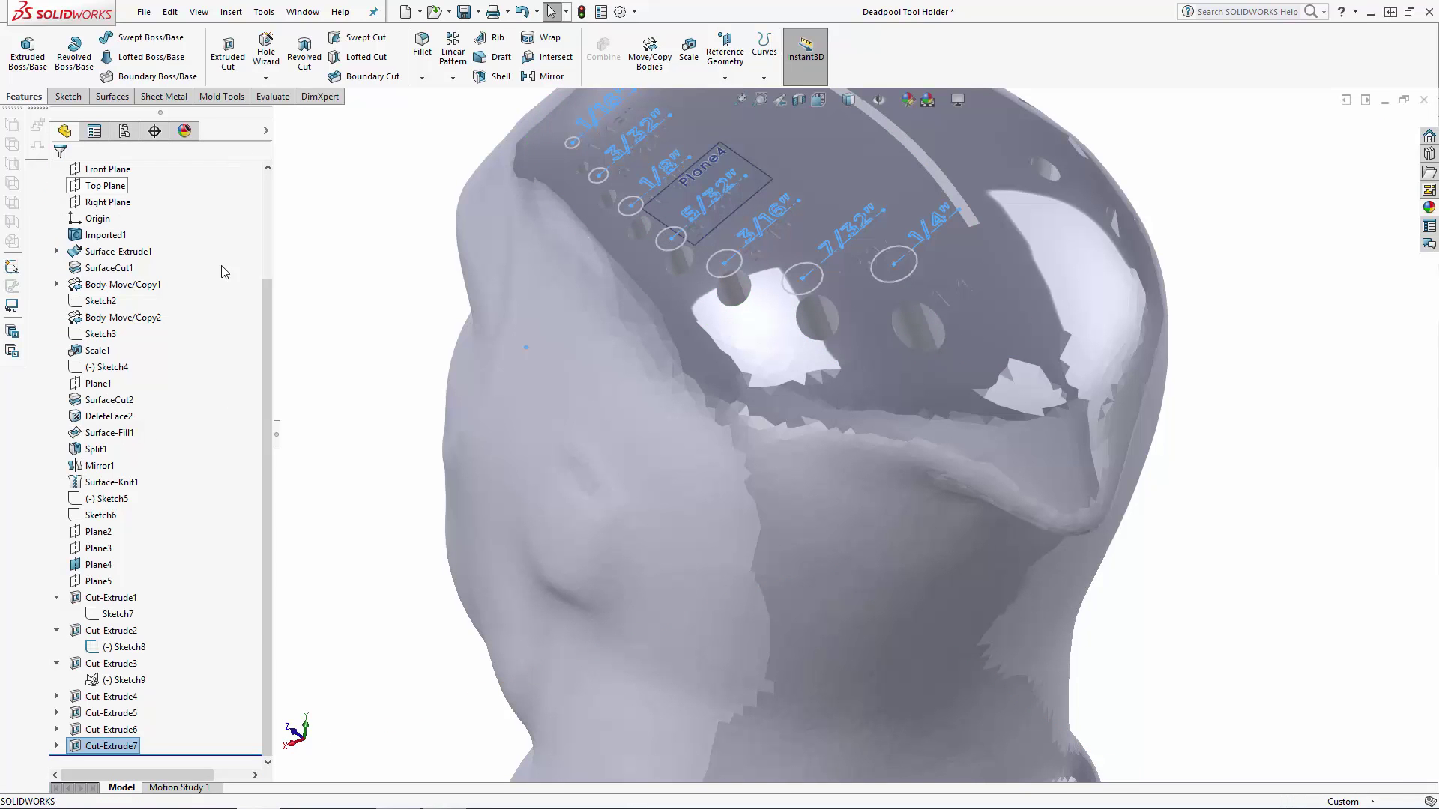
Hide Plane4 and the tool hole circles' sketch, Sketch8.
click(98, 564)
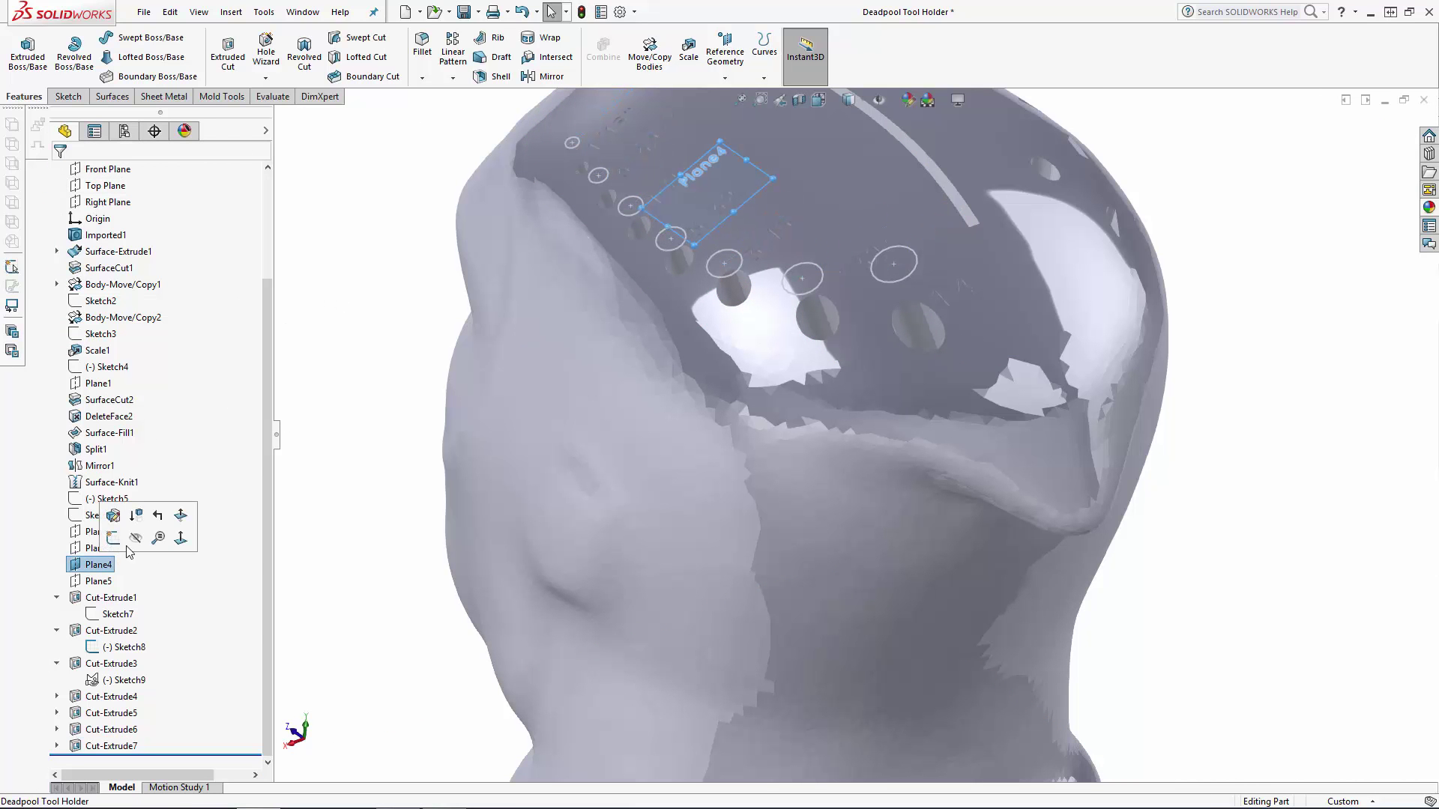
click(124, 647)
click(174, 627)
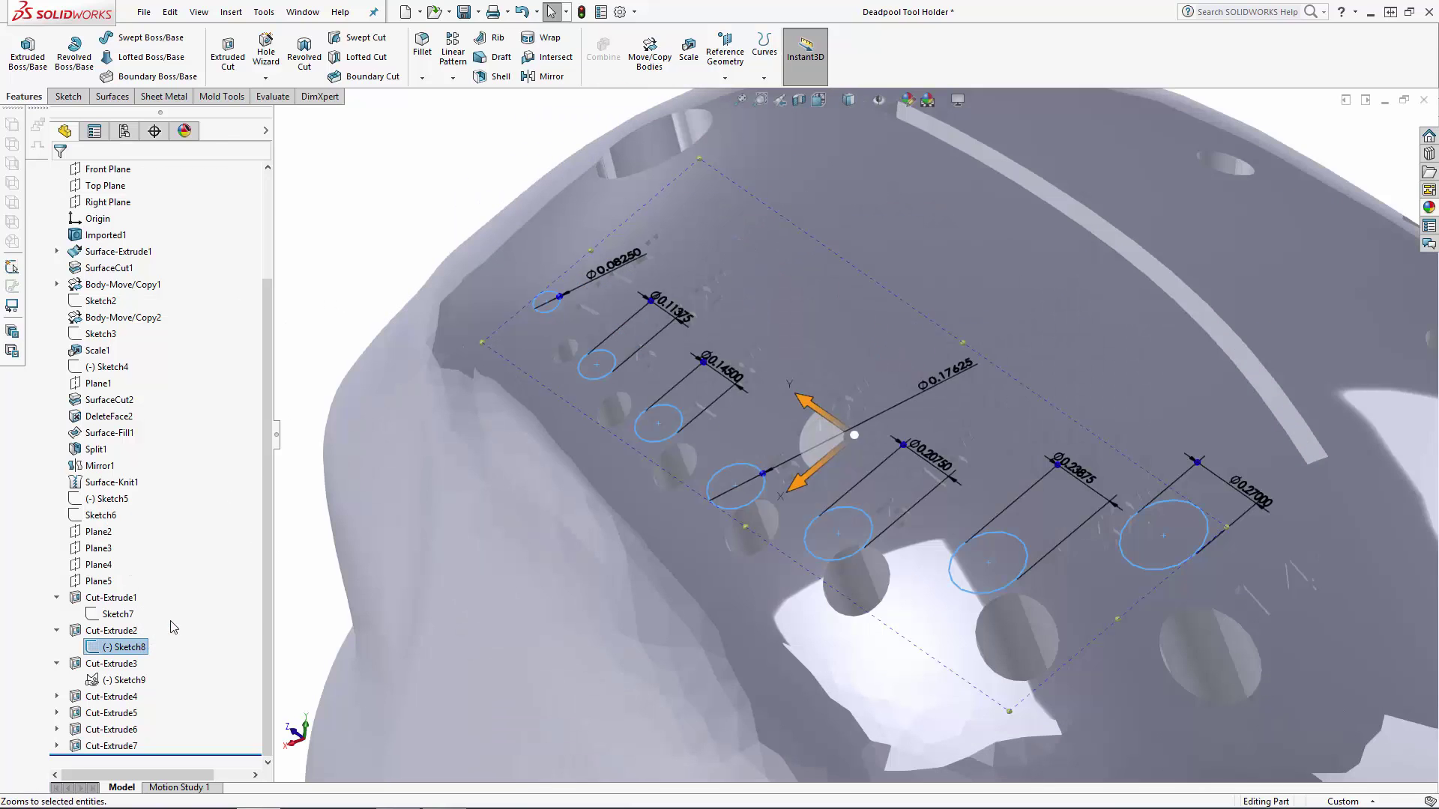
click(122, 649)
click(146, 626)
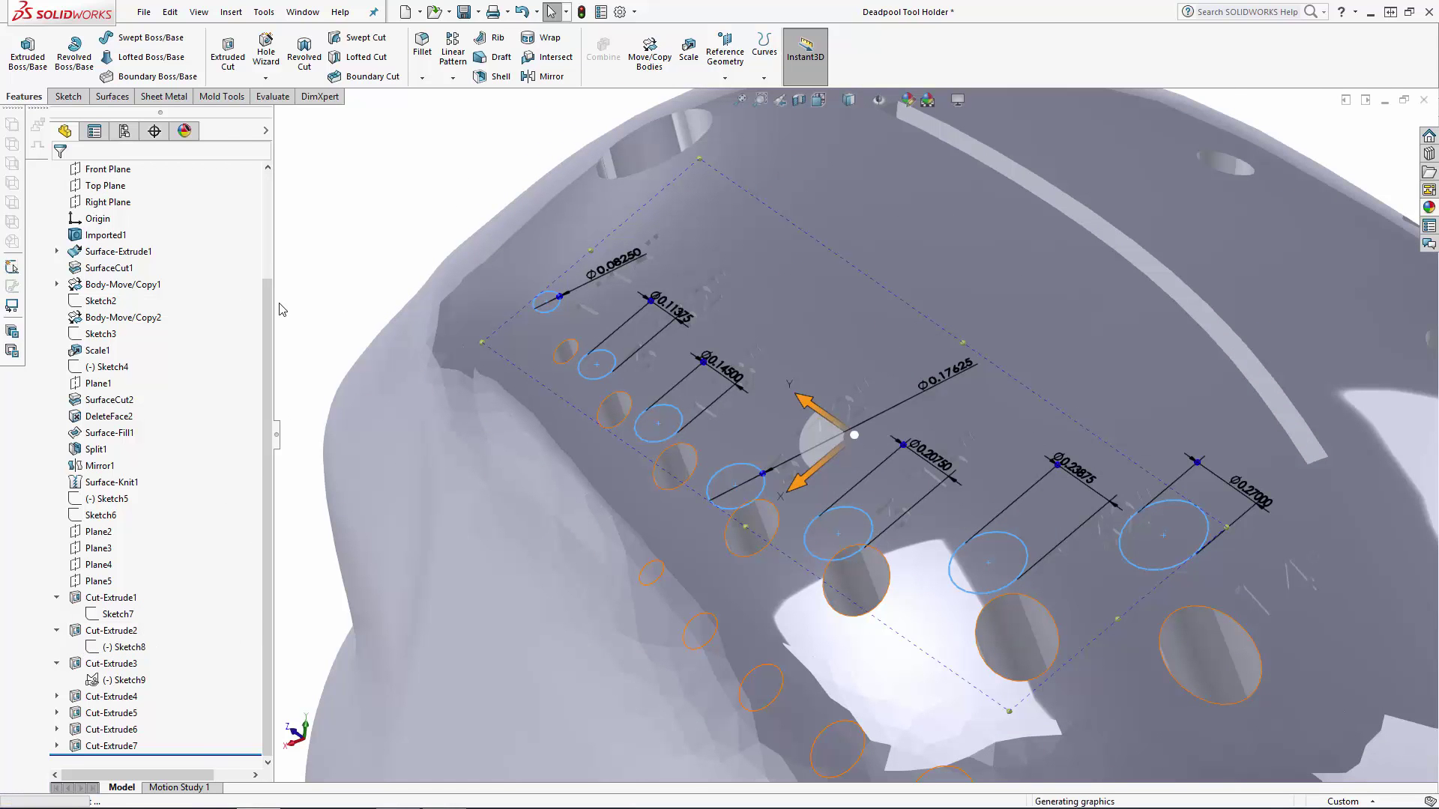
Start a sketch on the flat underside of the bust.
key(f)
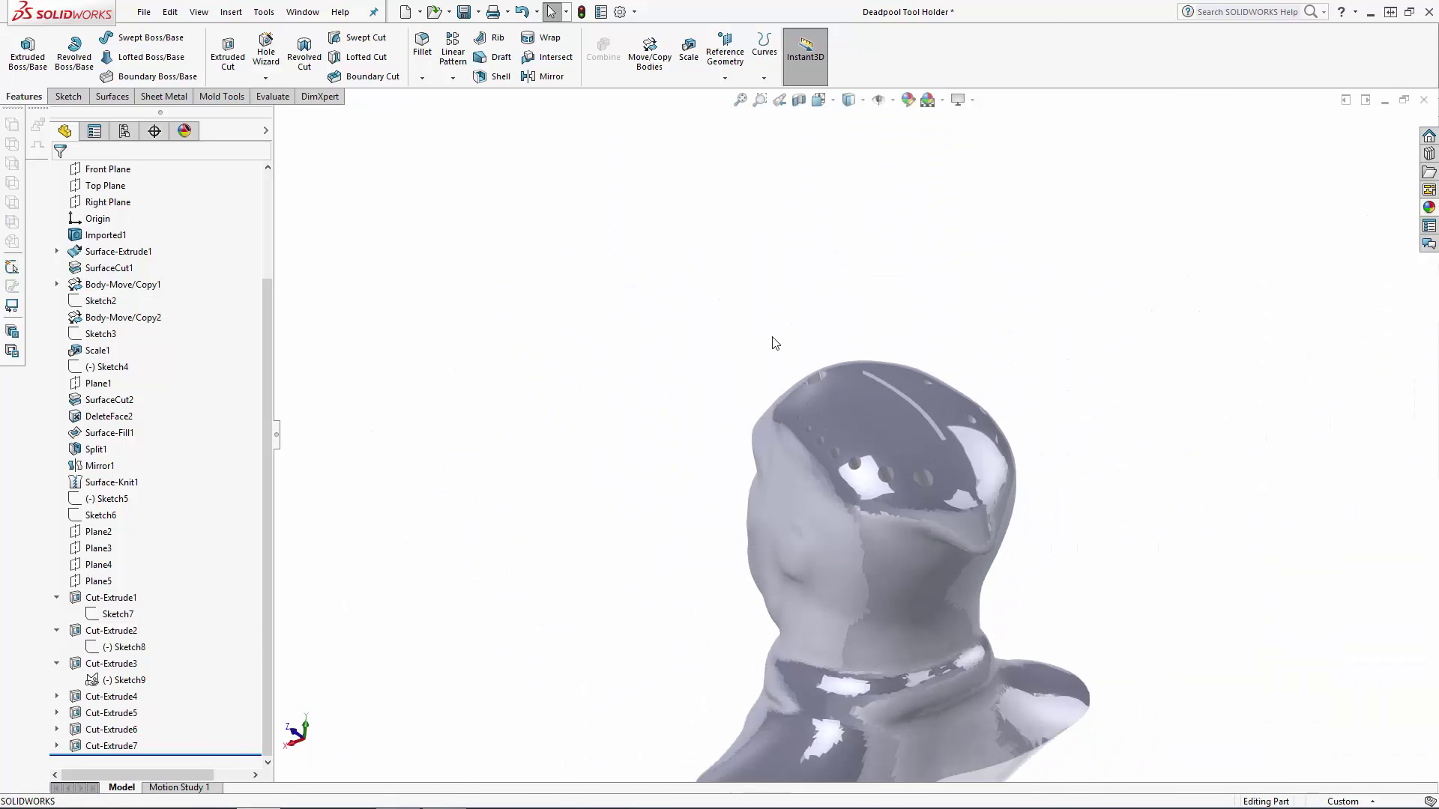
middle_drag(774, 342, 938, 312)
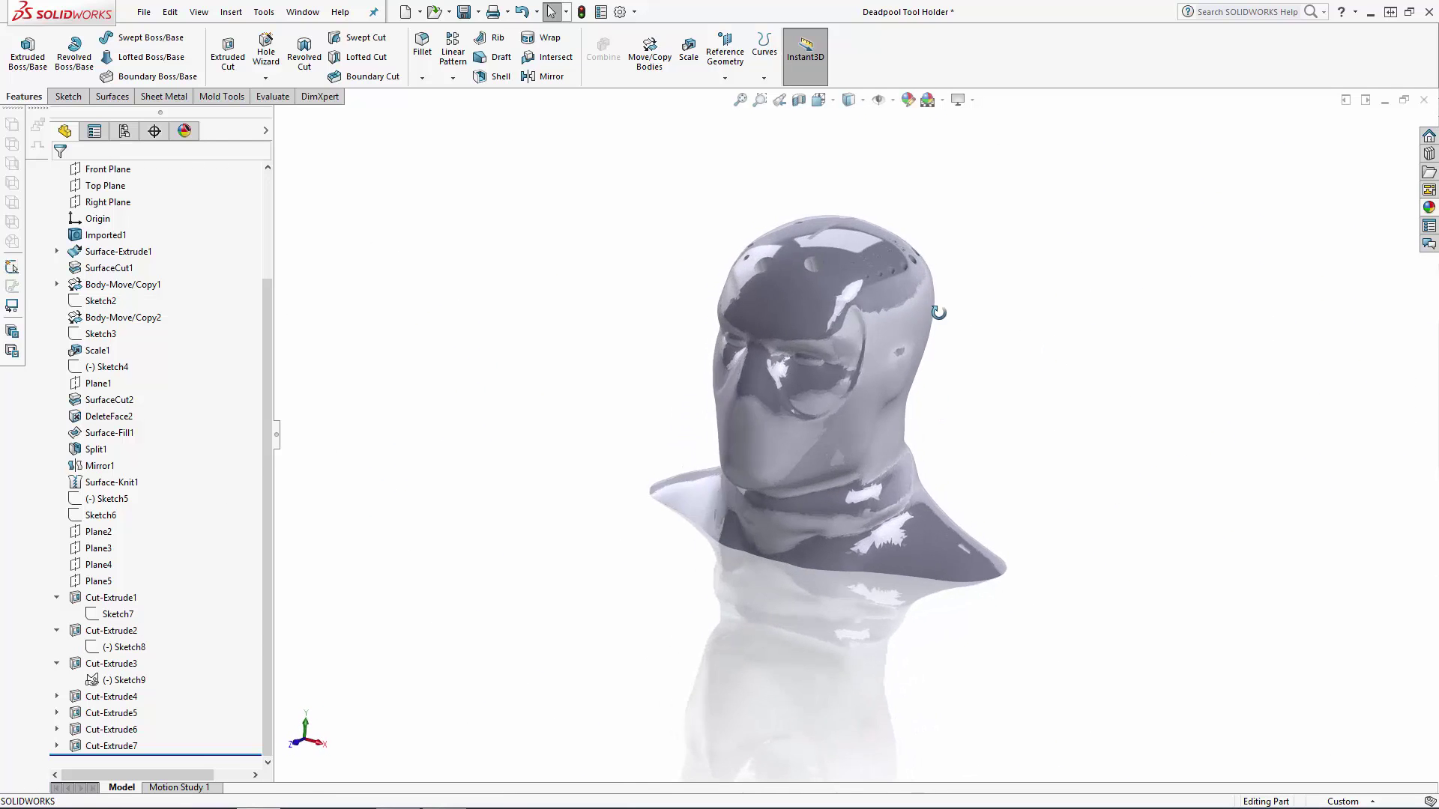
scroll(875, 380, down, 2)
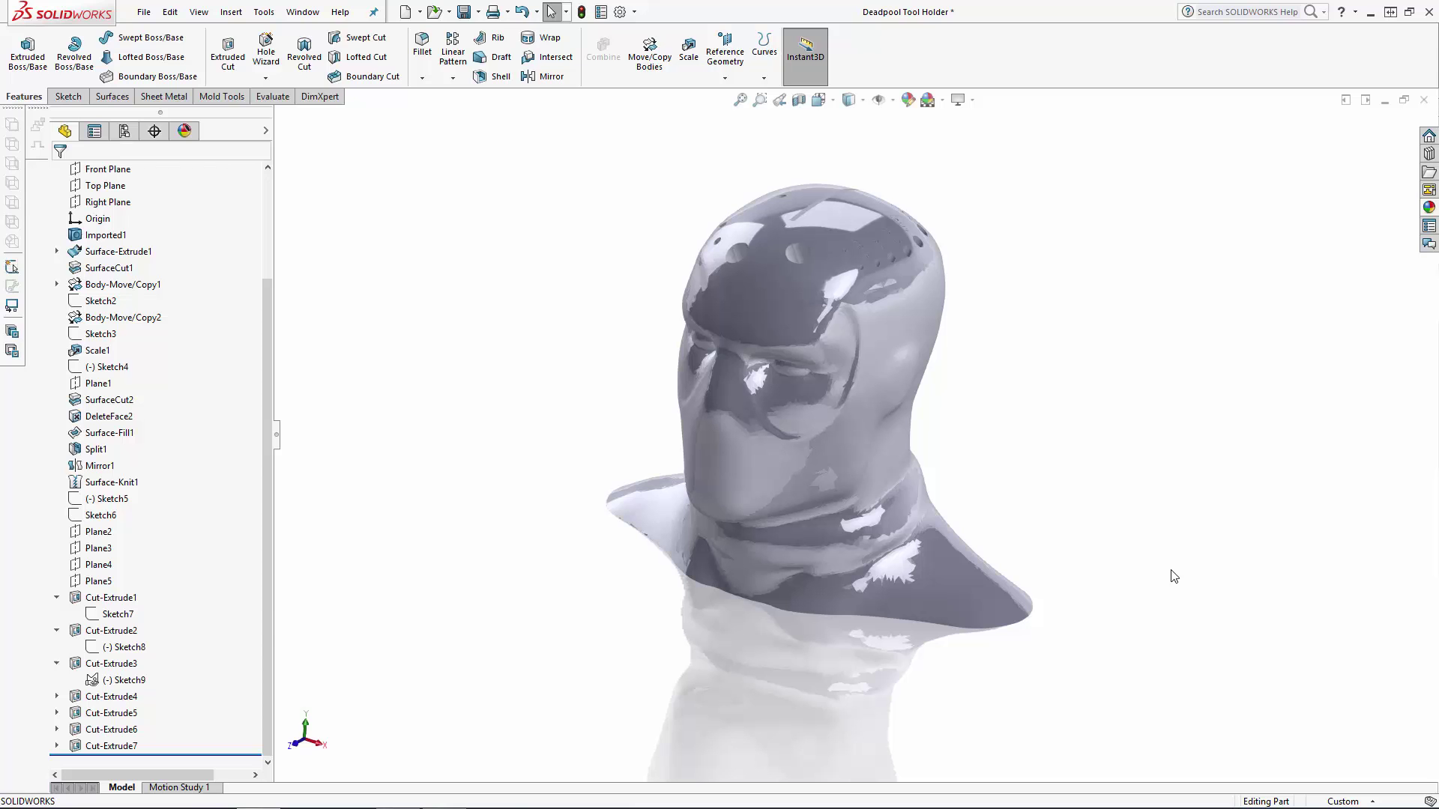
scroll(987, 553, up, 1)
scroll(987, 558, down, 3)
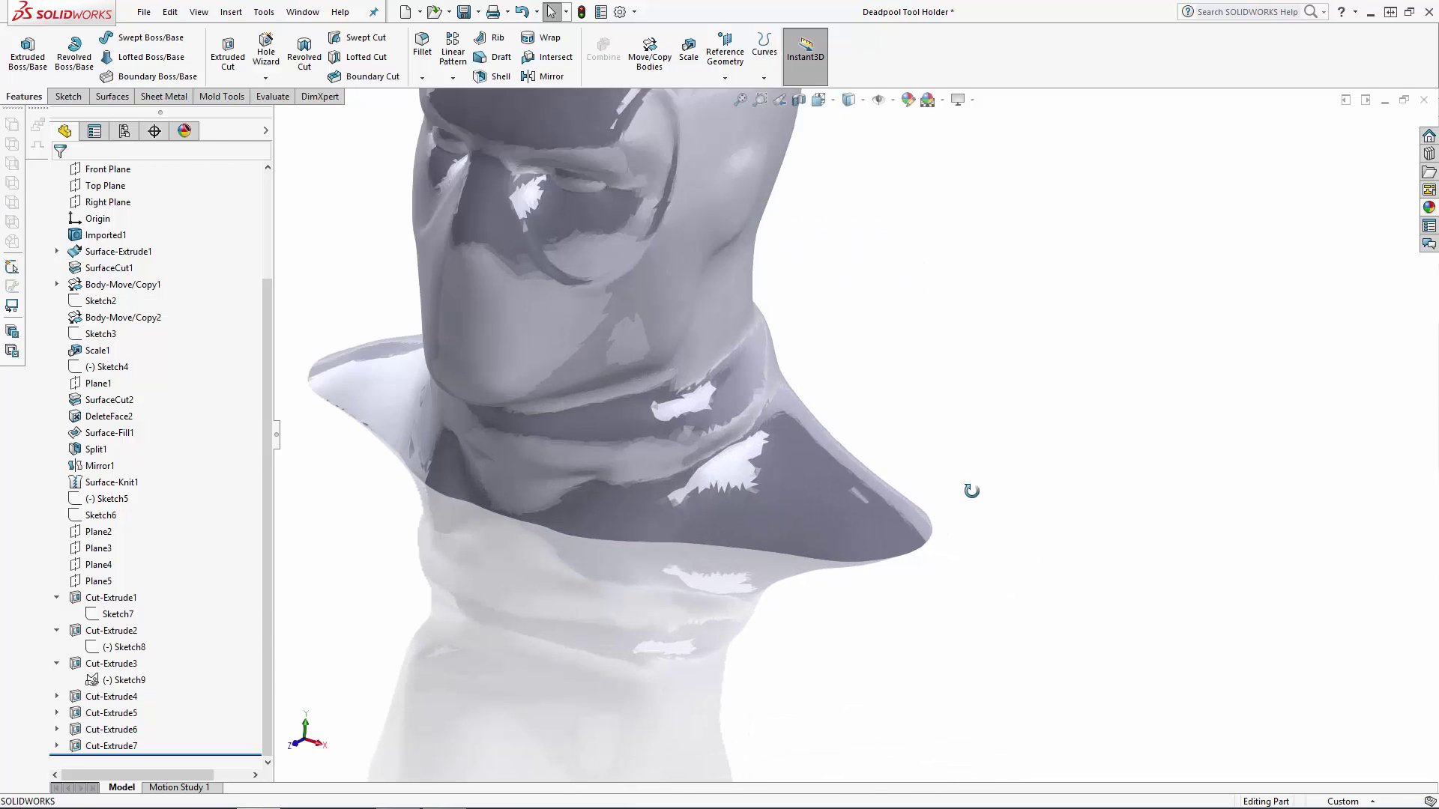
middle_drag(971, 492, 1034, 431)
scroll(1034, 430, up, 3)
click(727, 469)
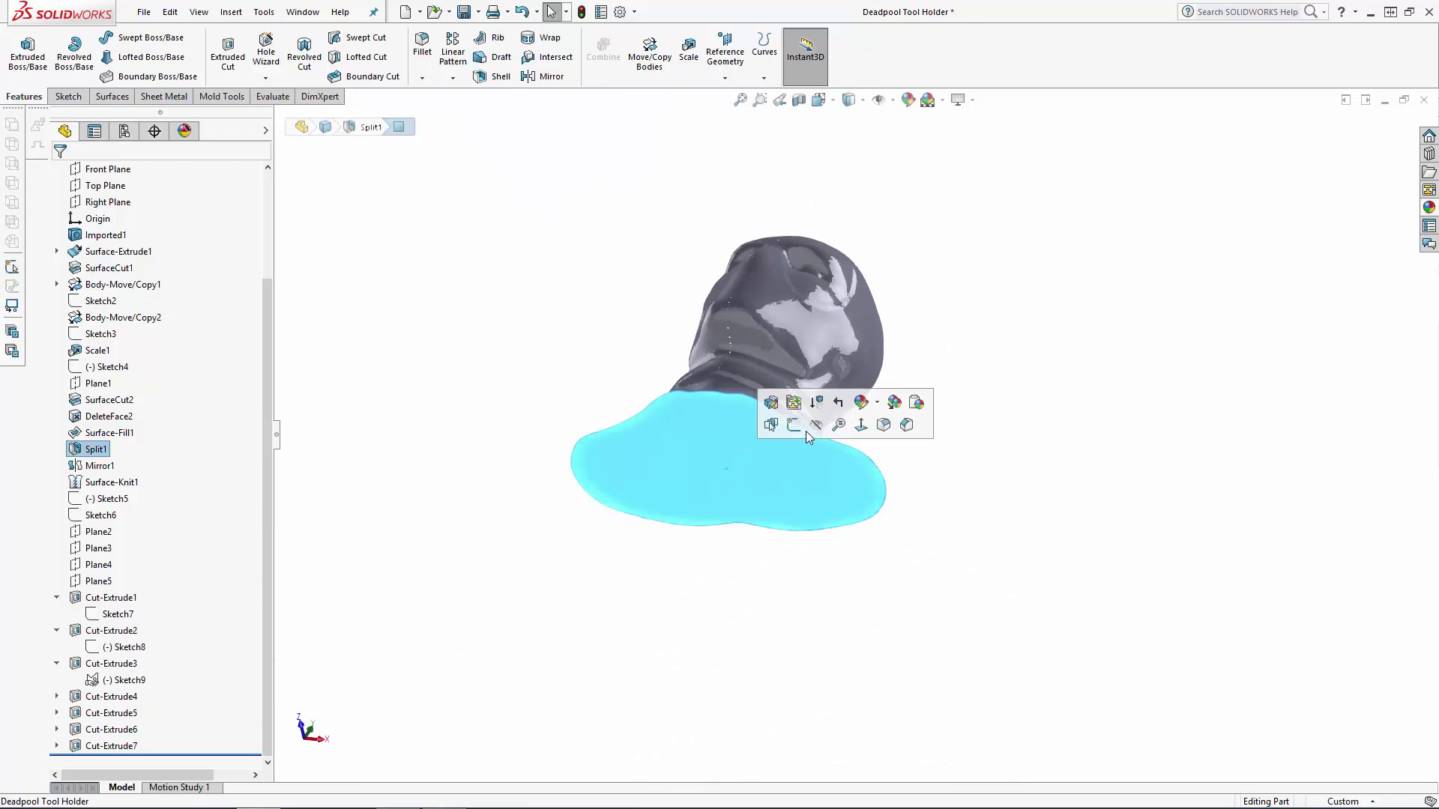
click(806, 430)
Offset the outline of the underside face inward by 0.375 in.
scroll(774, 402, down, 4)
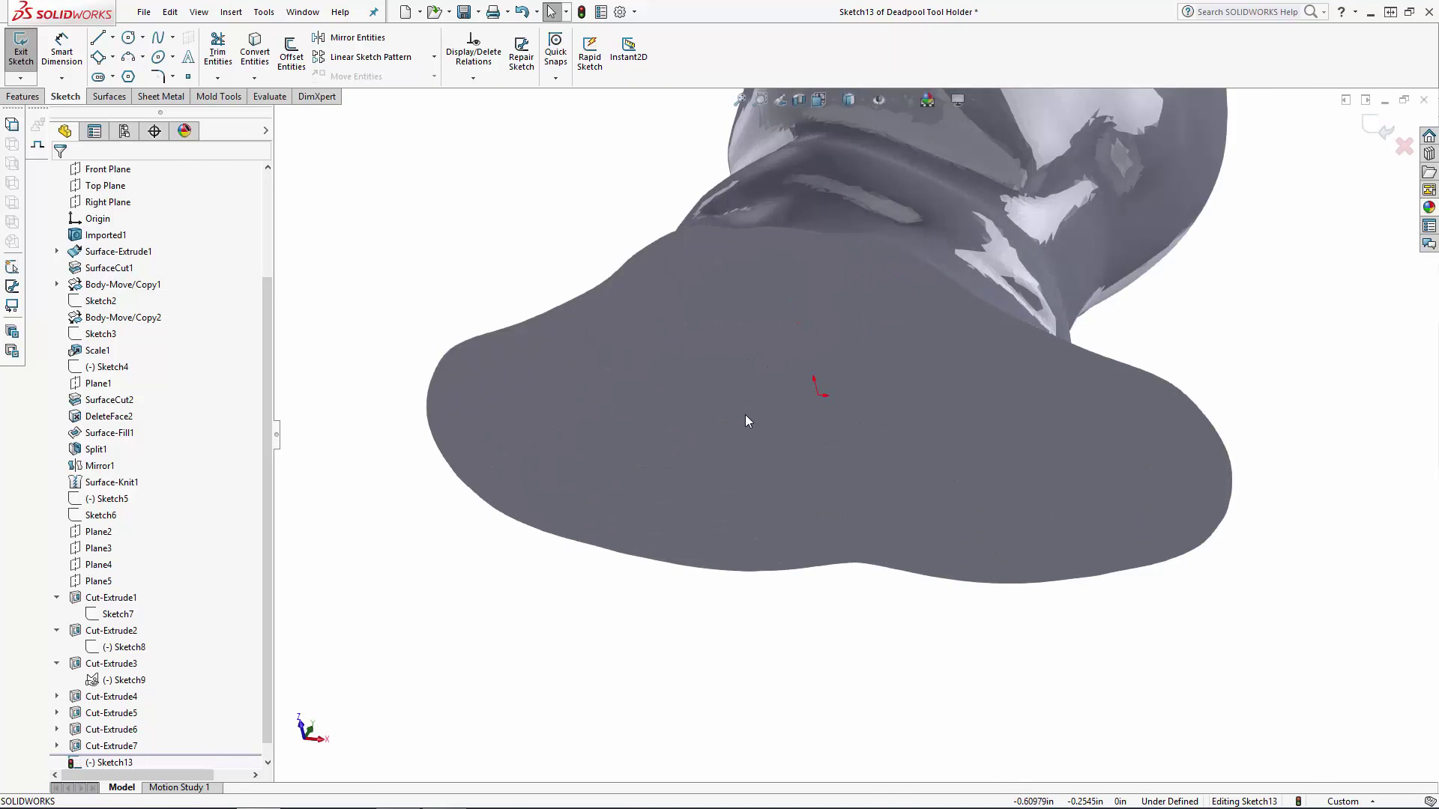
click(293, 67)
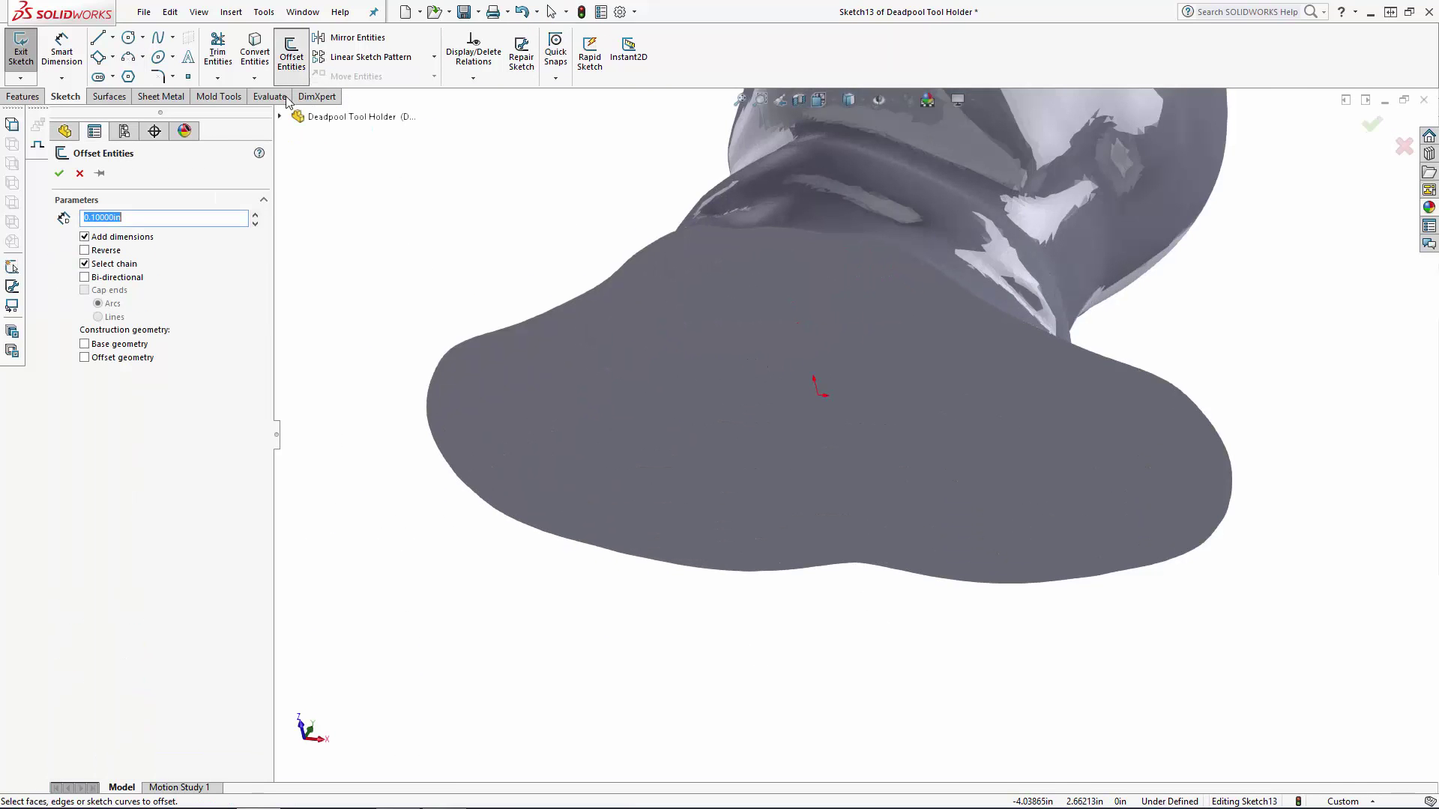
text(0.375)
key(Return)
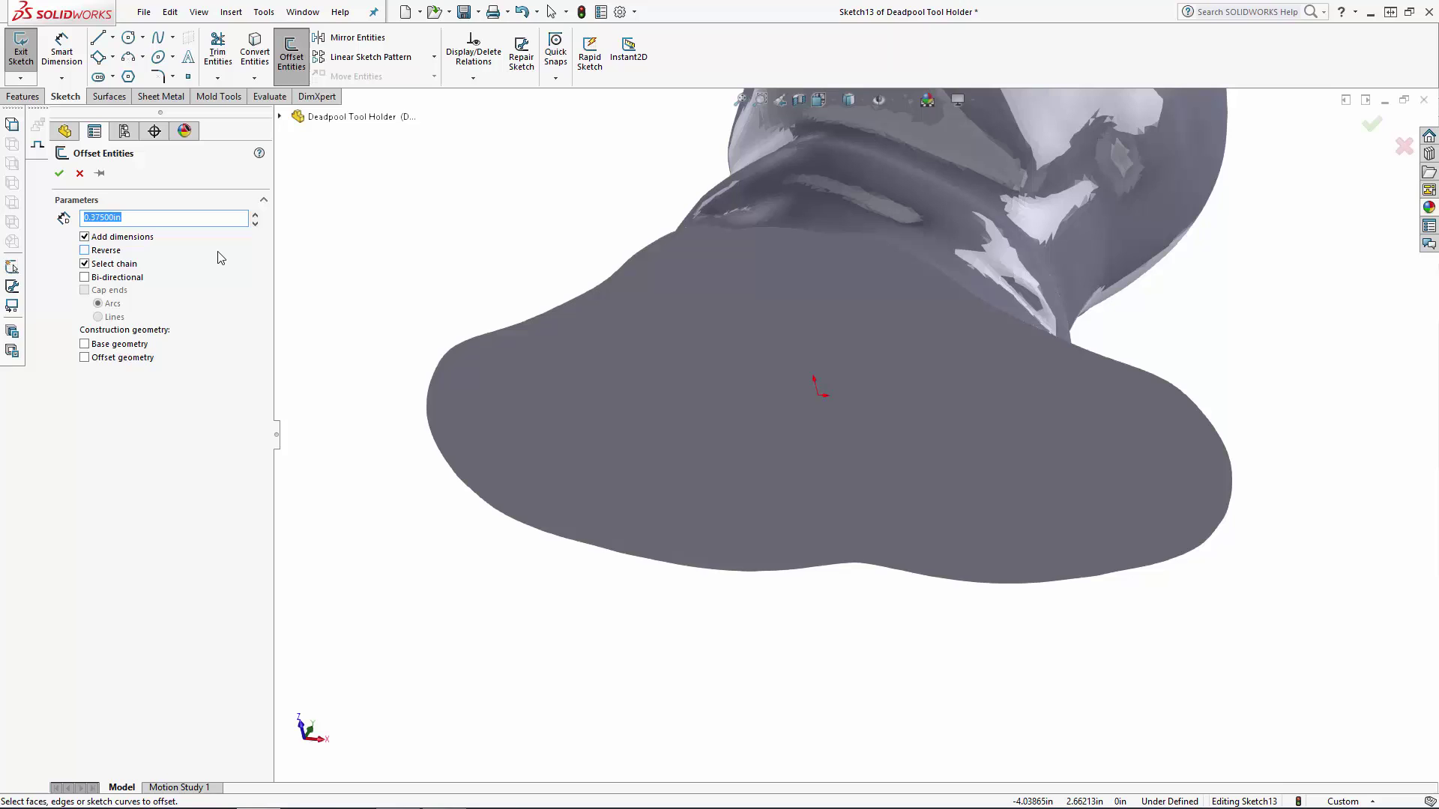
click(683, 398)
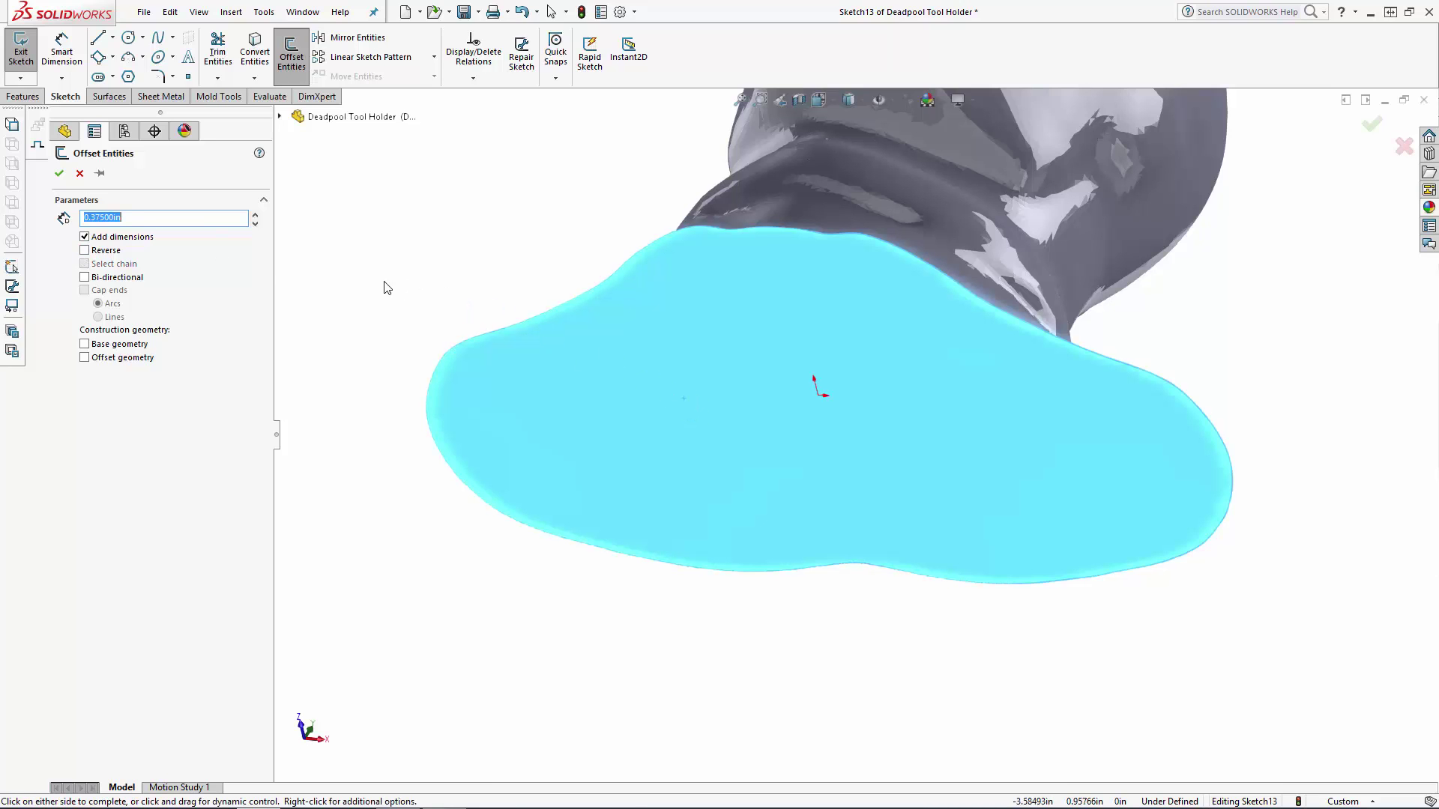
click(104, 254)
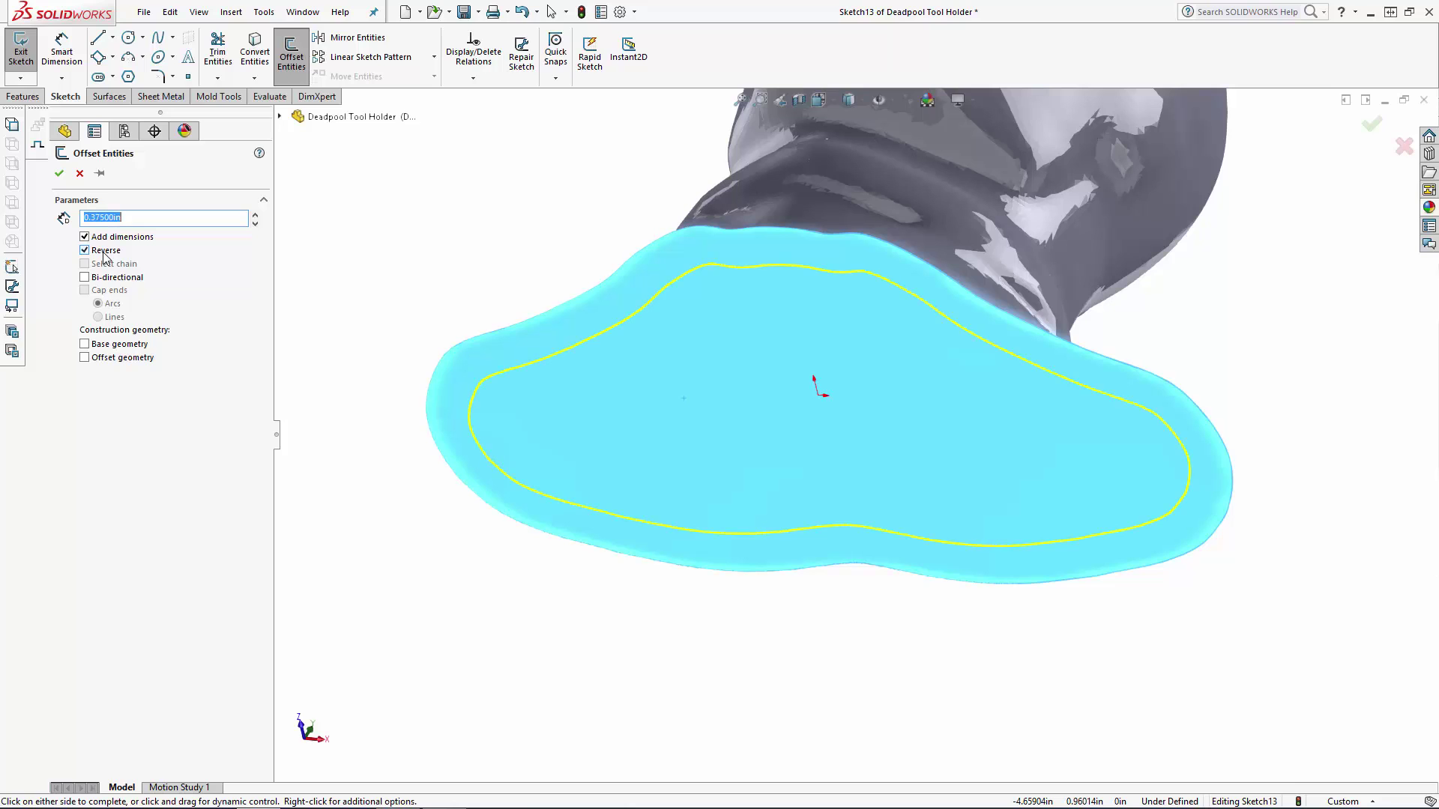
click(60, 173)
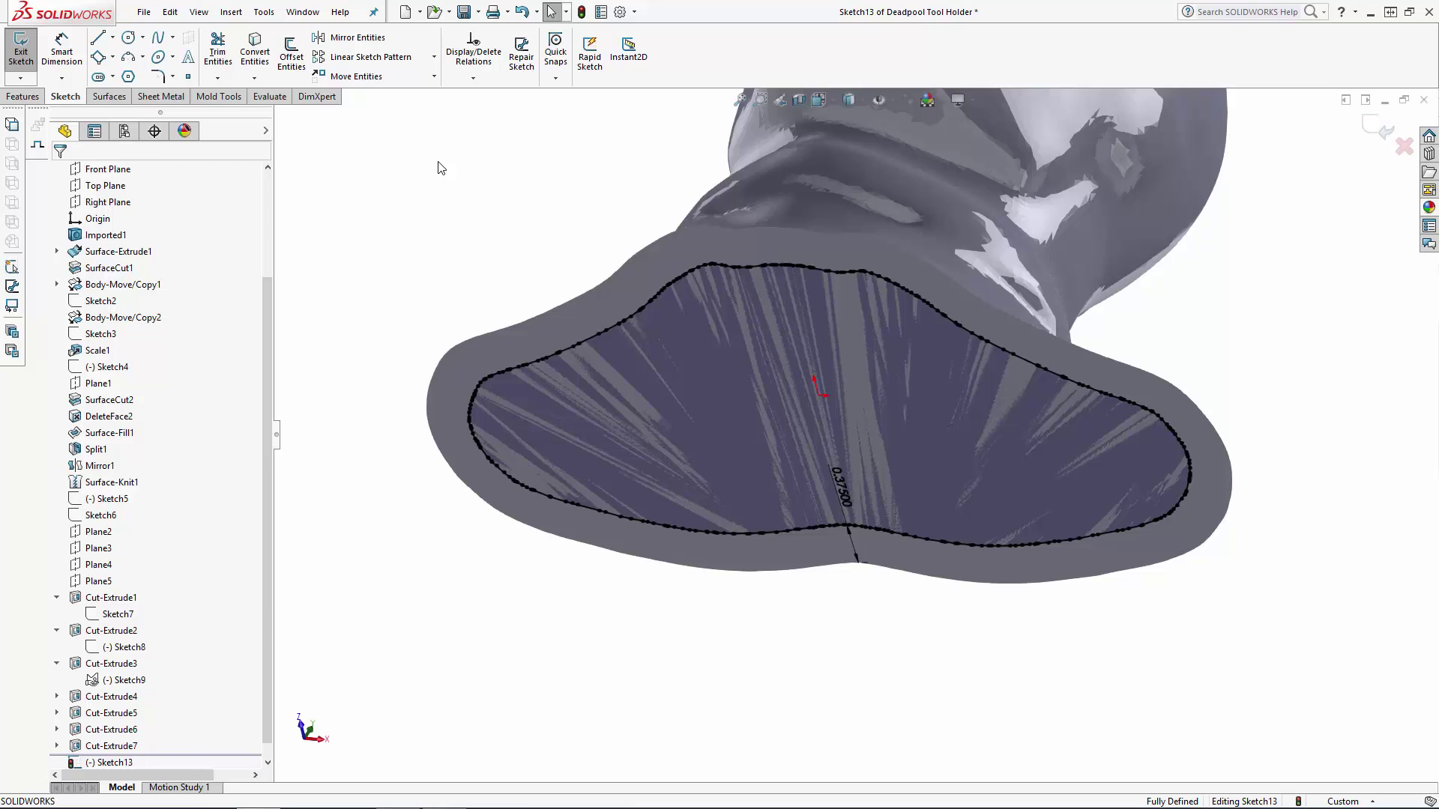
Fit a closed, constrained spline to the whole offset outline, and exit the sketch.
click(264, 12)
mouse_move(315, 414)
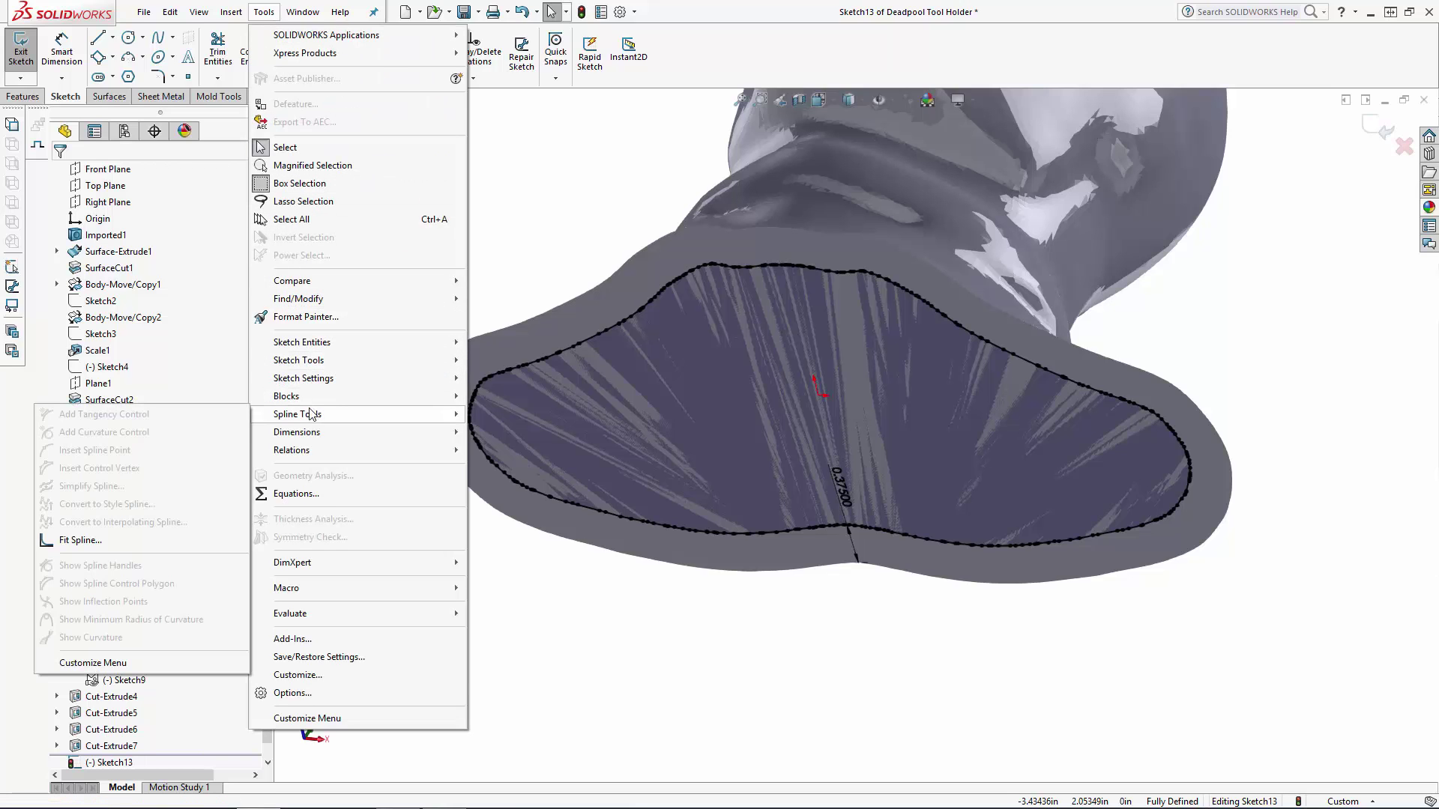
click(103, 540)
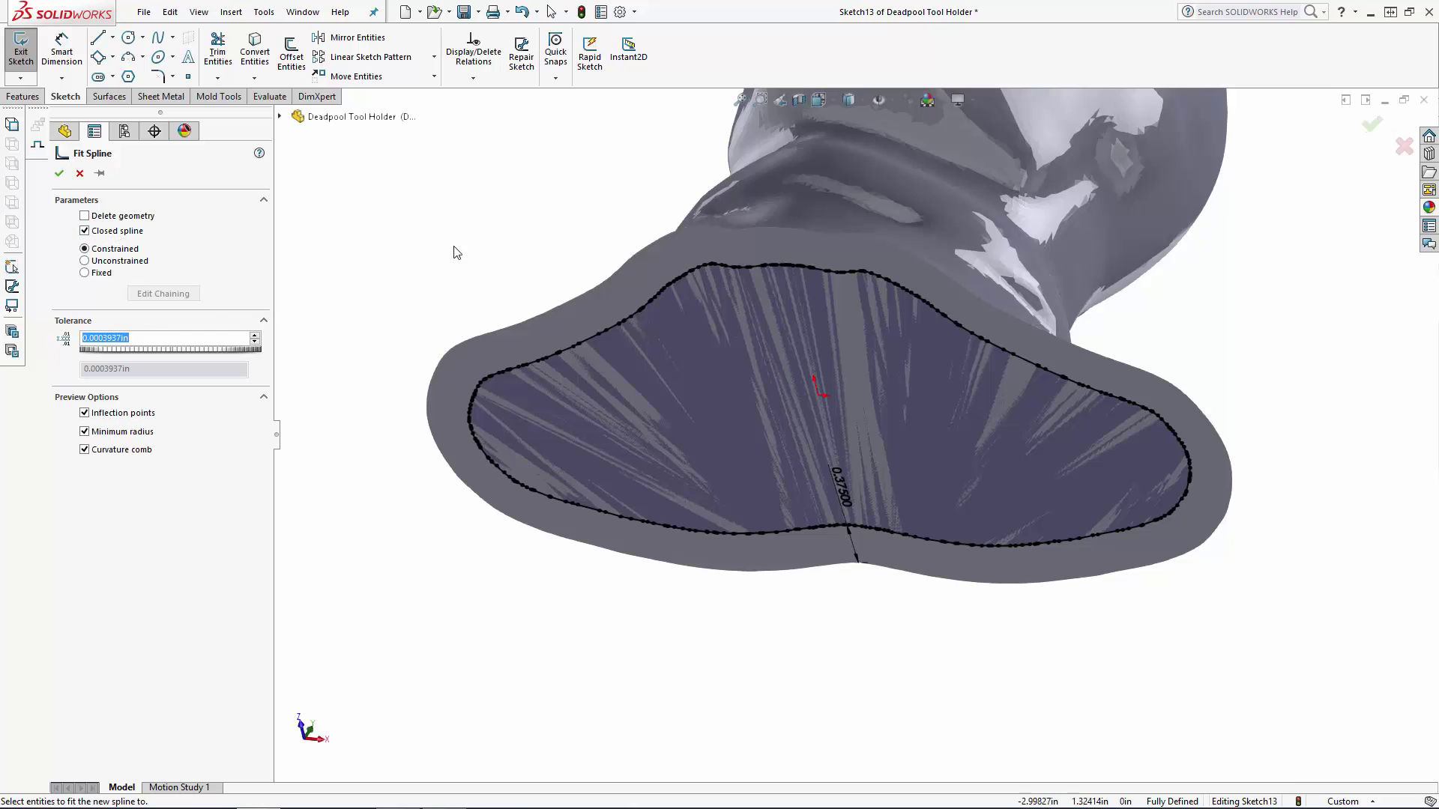
middle_drag(453, 251, 488, 199)
drag(489, 199, 1147, 573)
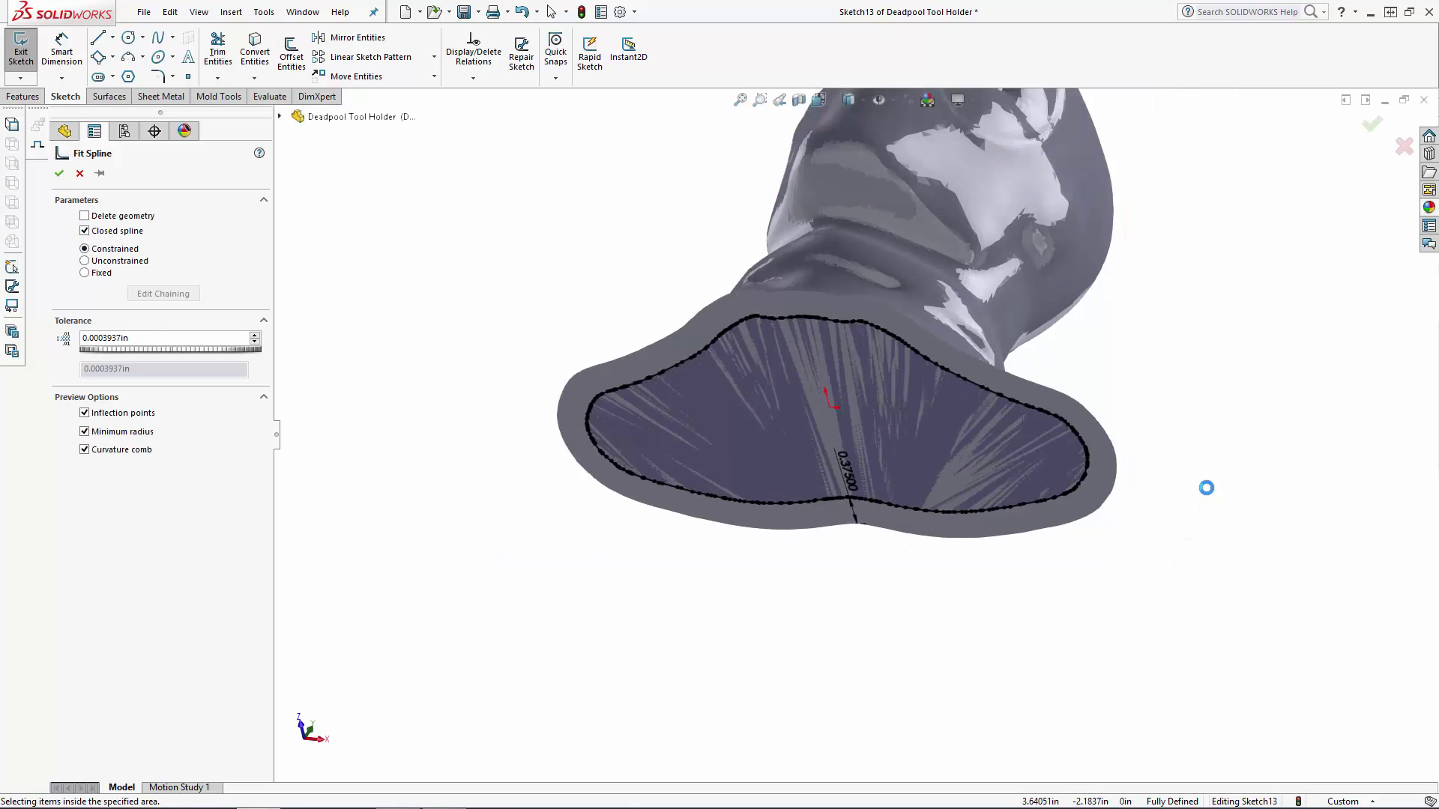
click(1370, 126)
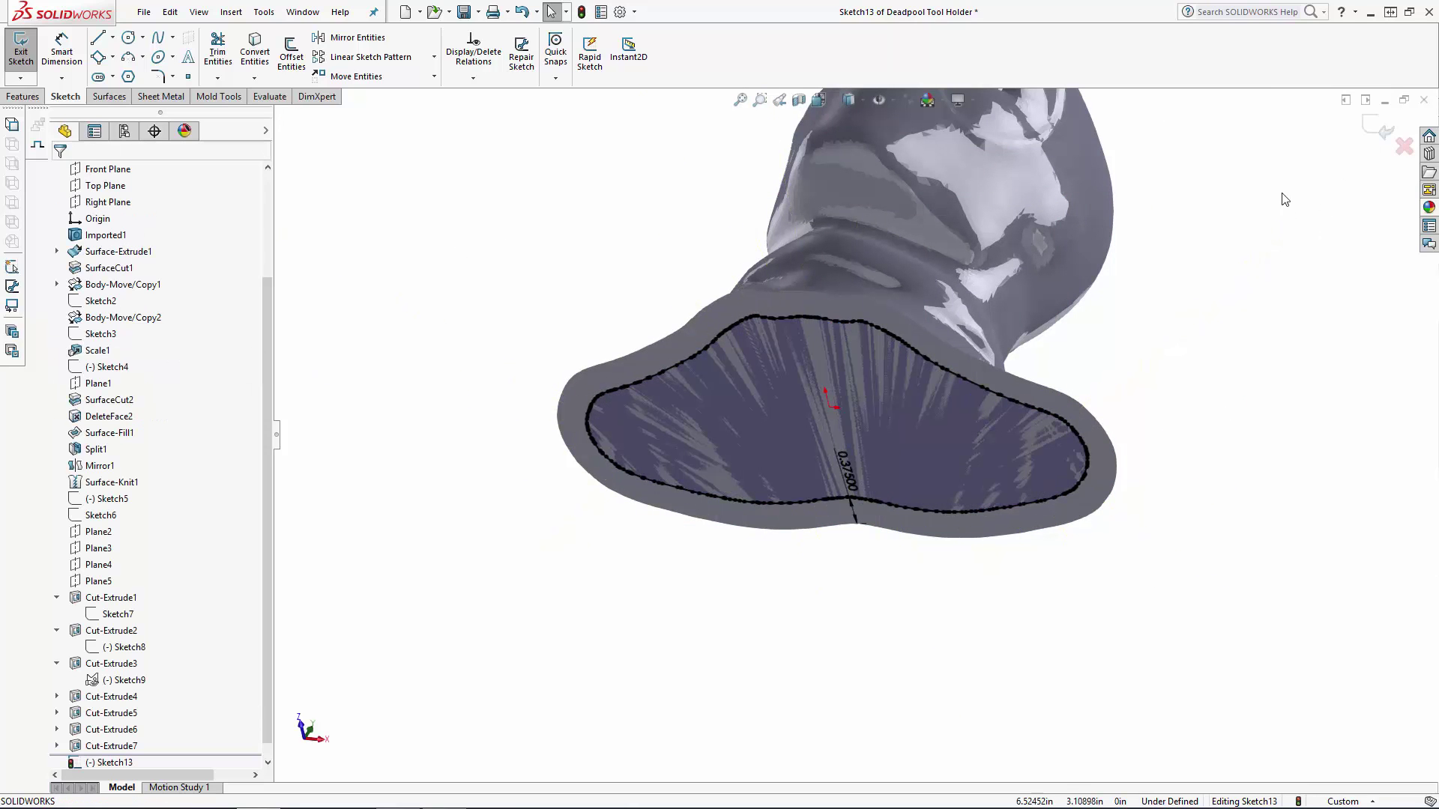
click(1372, 126)
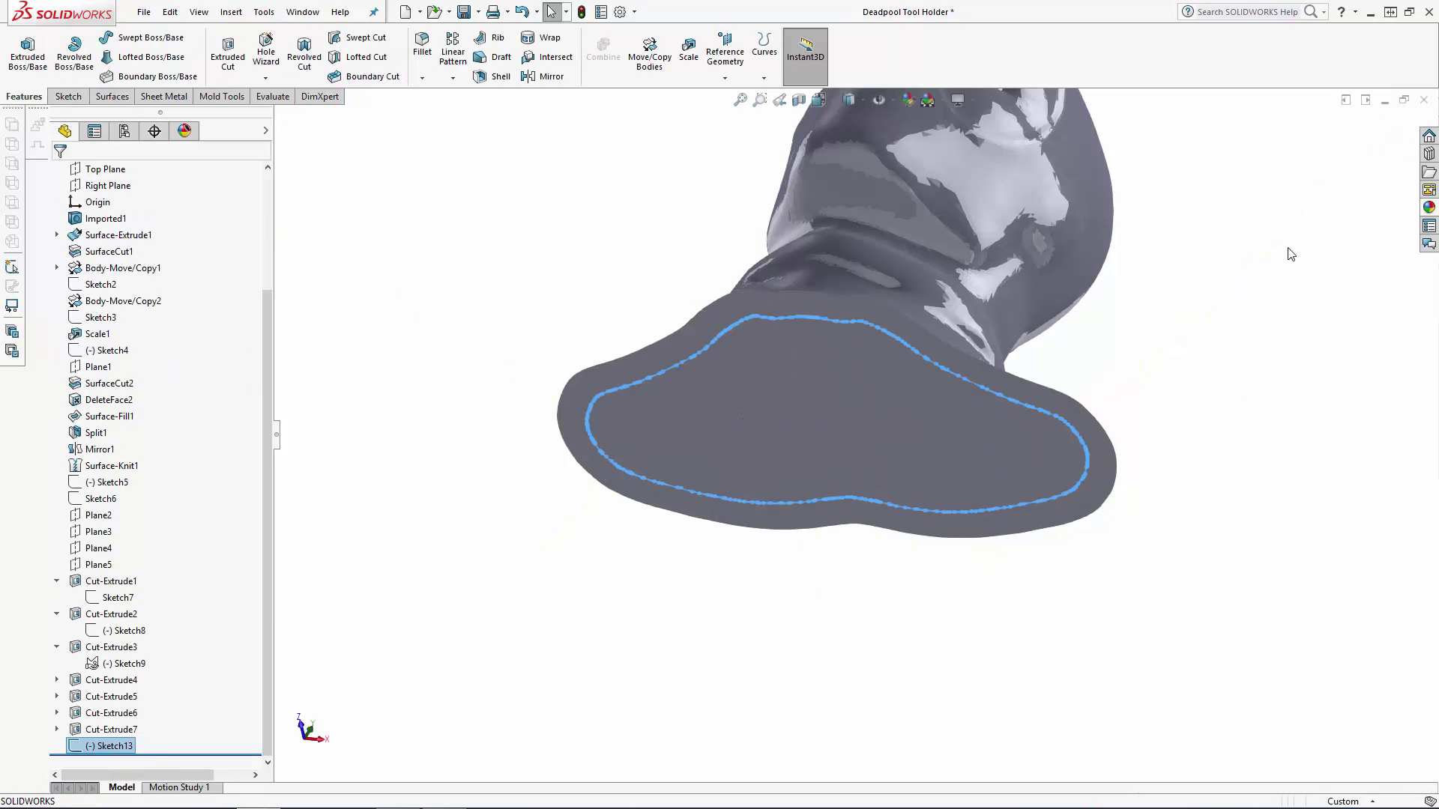
click(1345, 480)
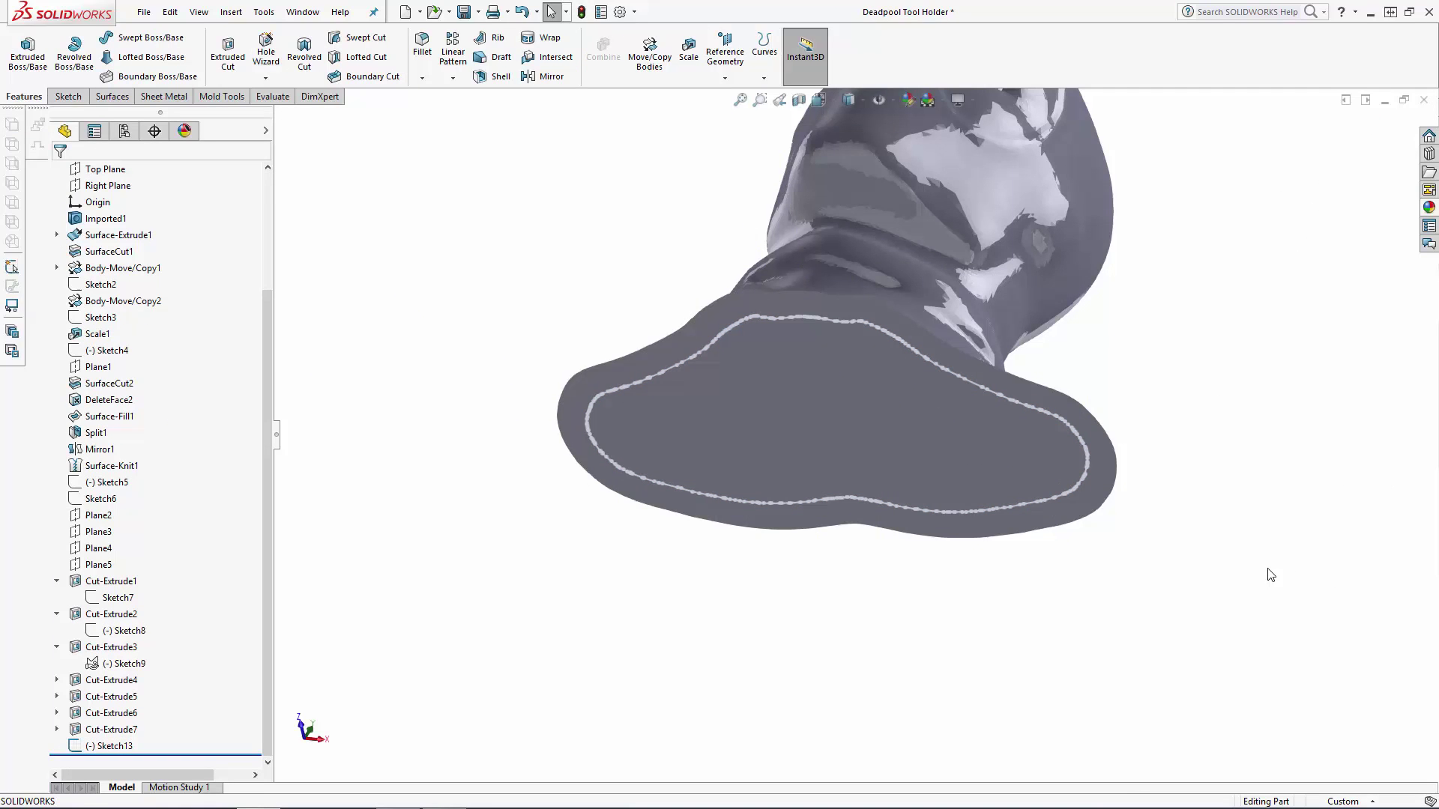
Create a reference plane offset 2 in from the underside face, flipped toward the inside of the bust.
click(728, 64)
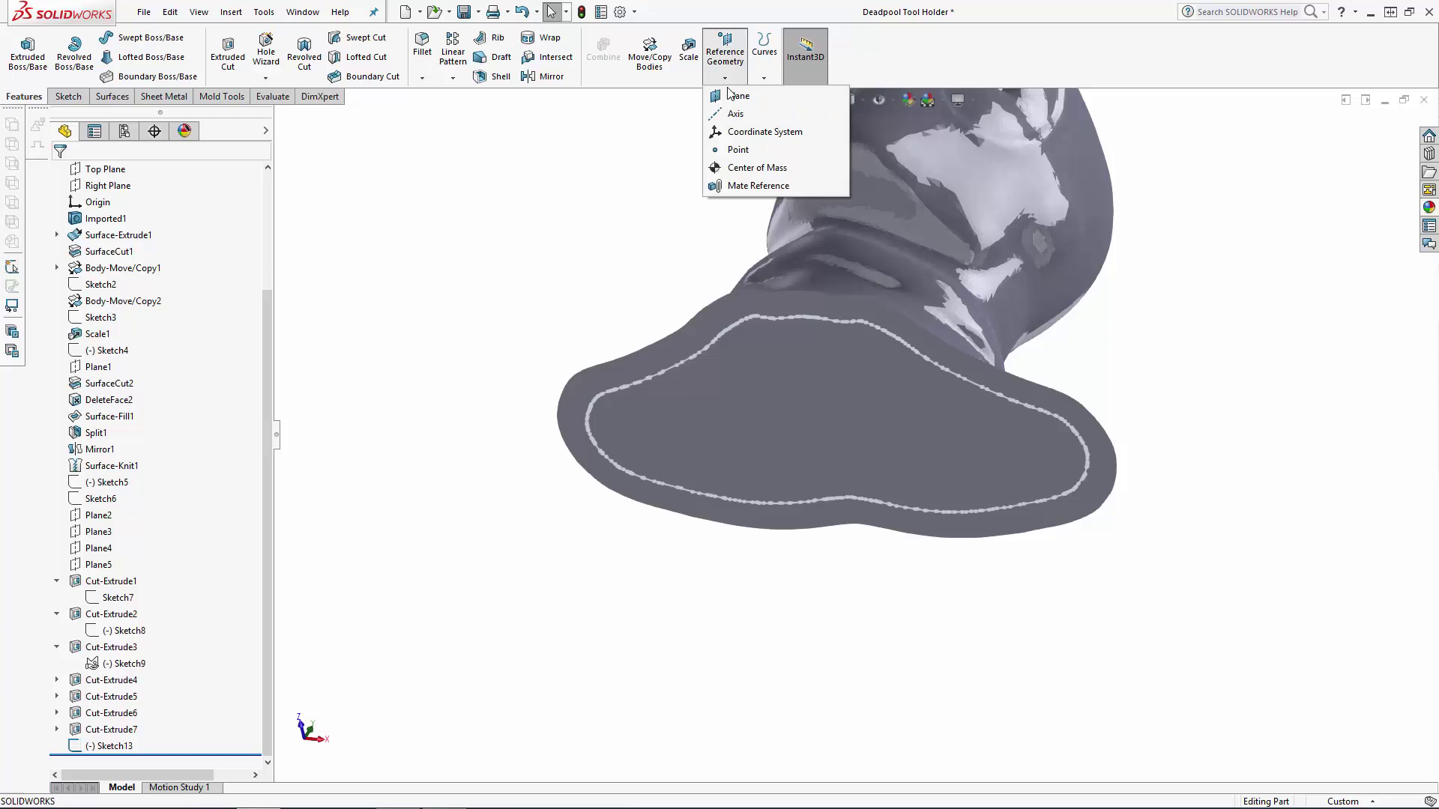
click(736, 96)
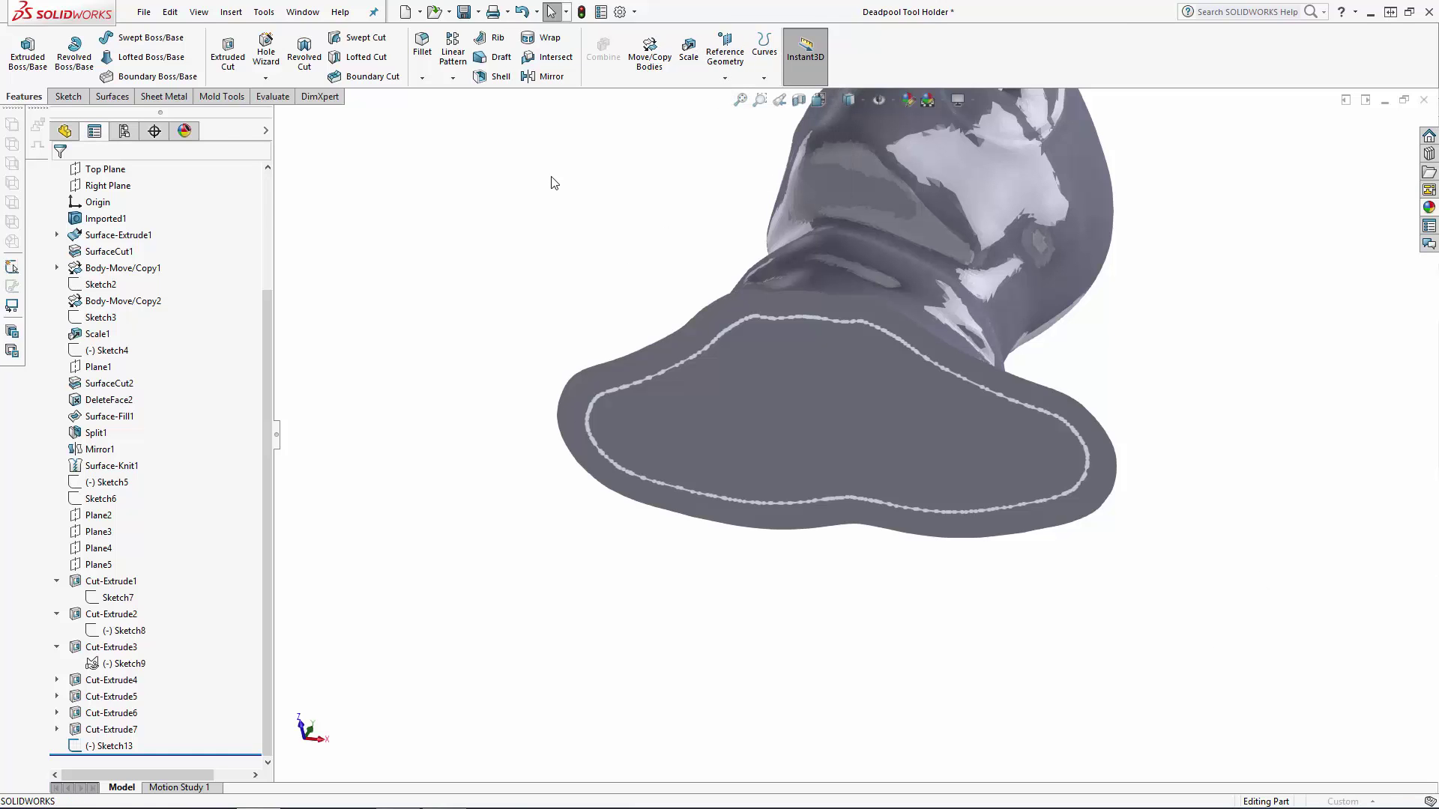
click(787, 413)
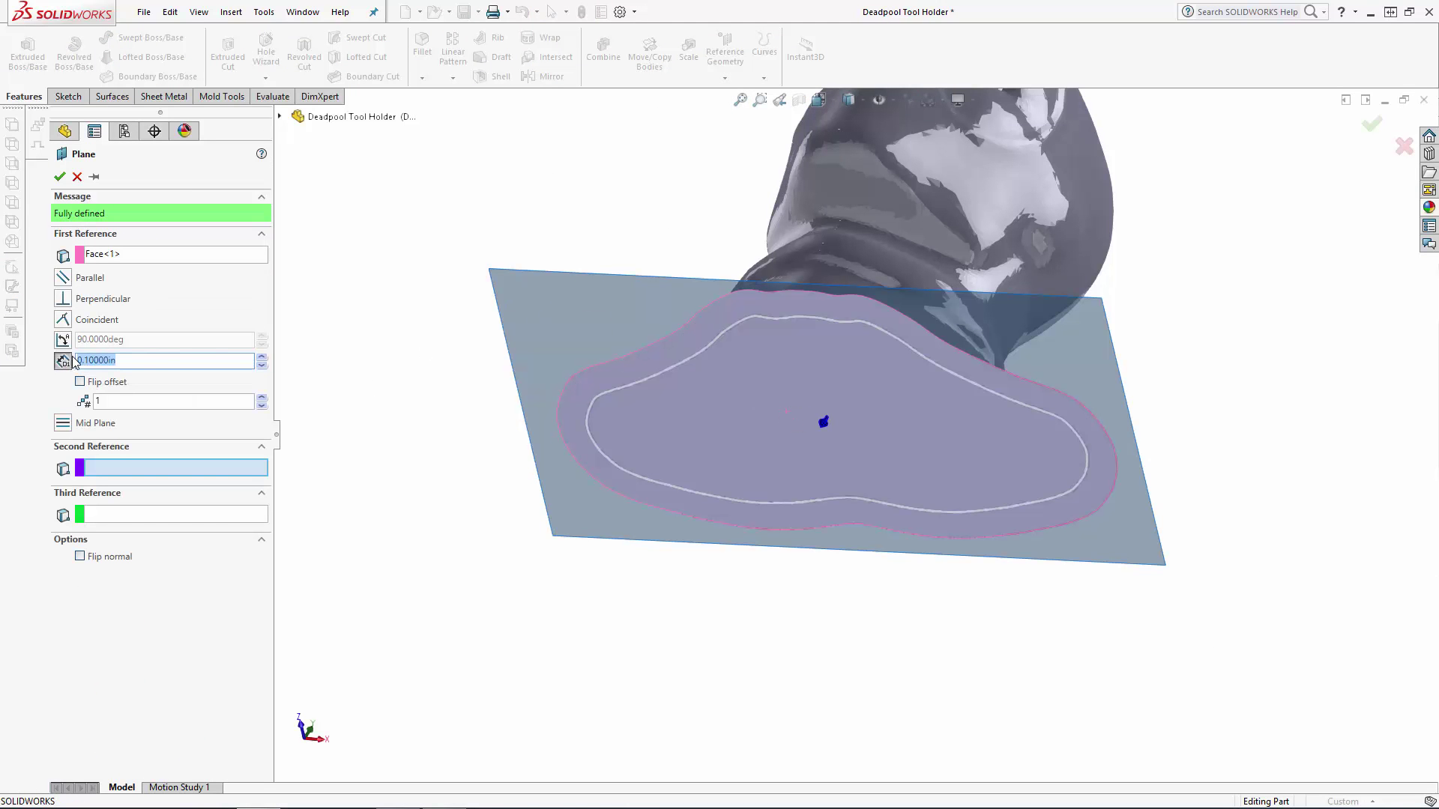
click(79, 381)
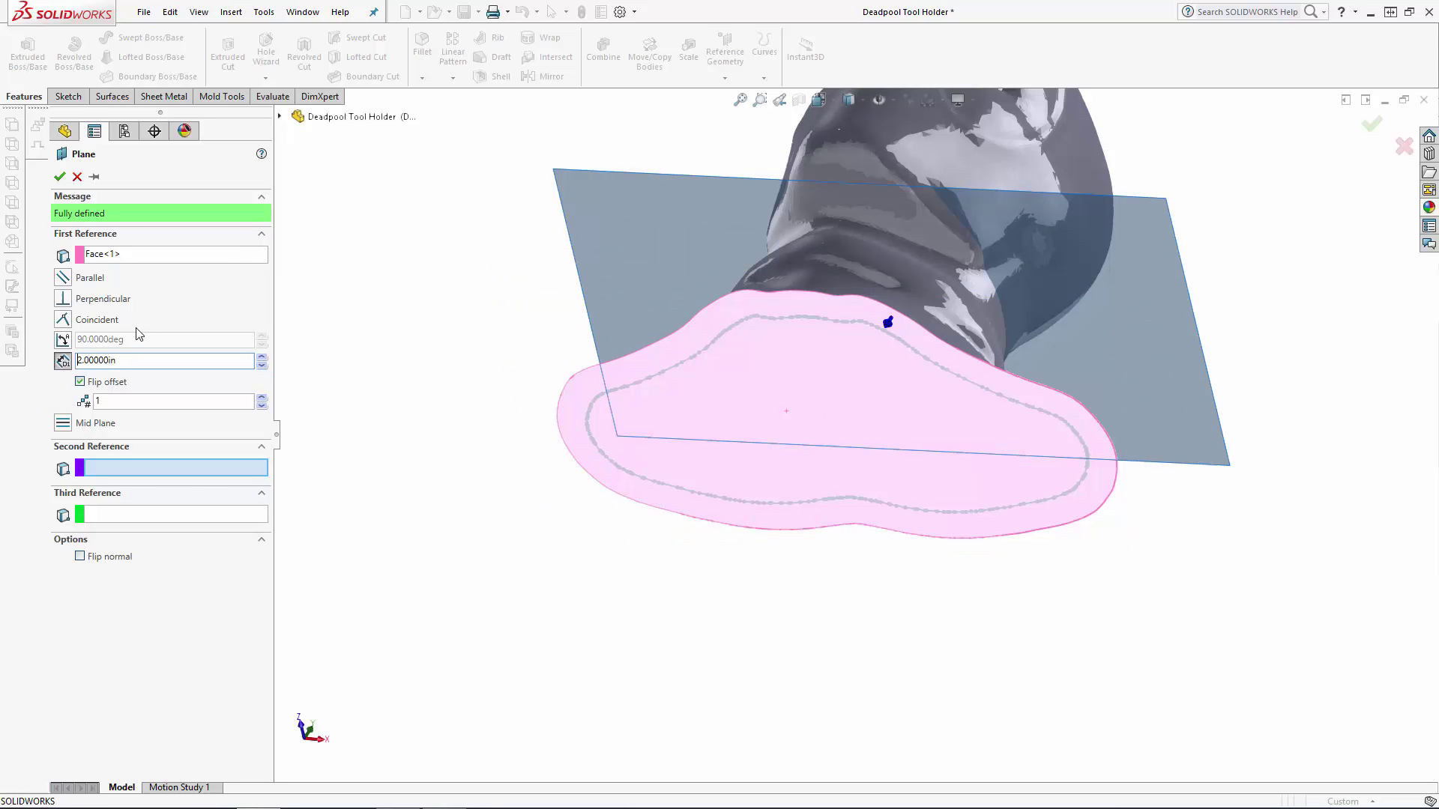
click(59, 178)
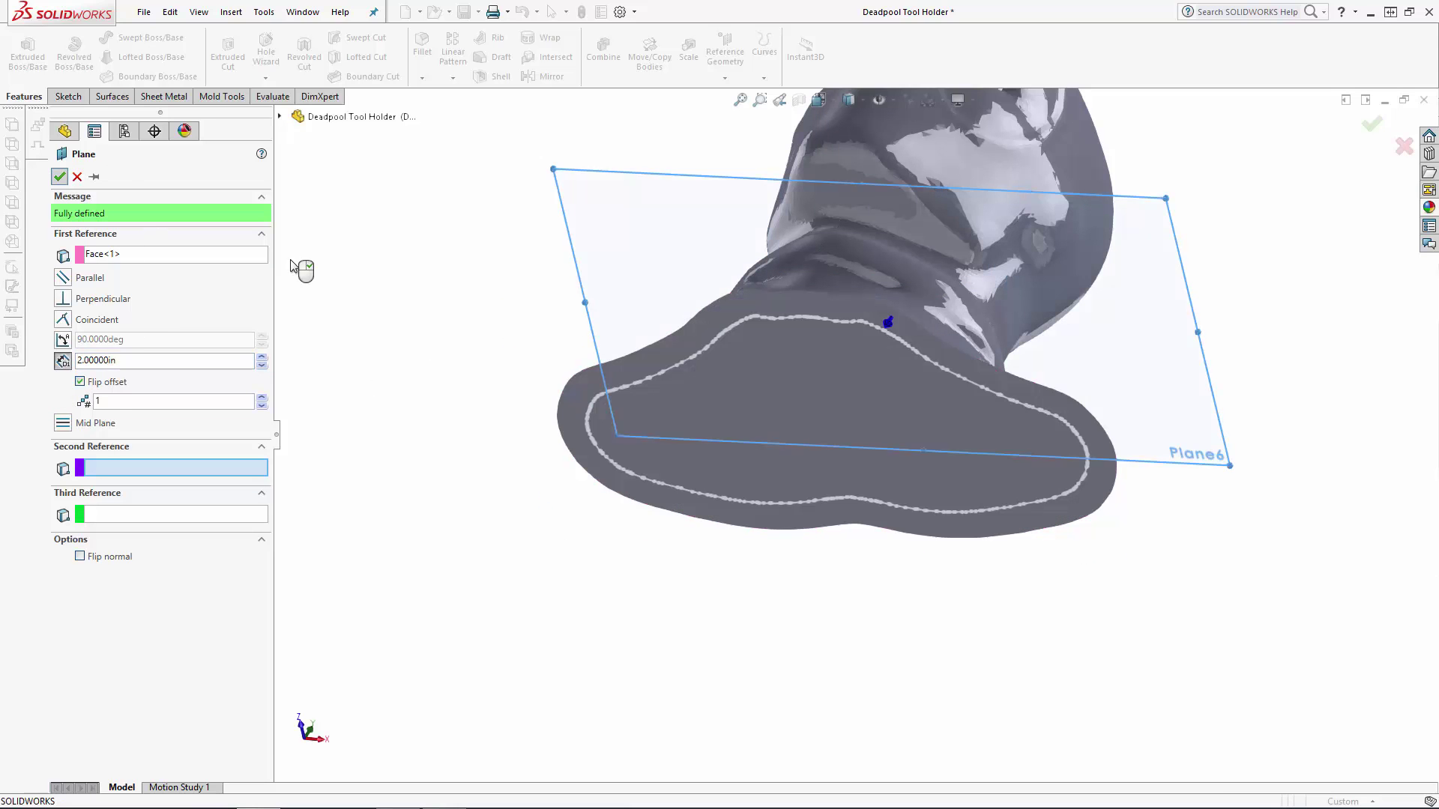
Sketch a circle of about 0.78 in radius centred on the origin on the new offset plane, Plane6.
click(610, 180)
click(653, 108)
click(849, 101)
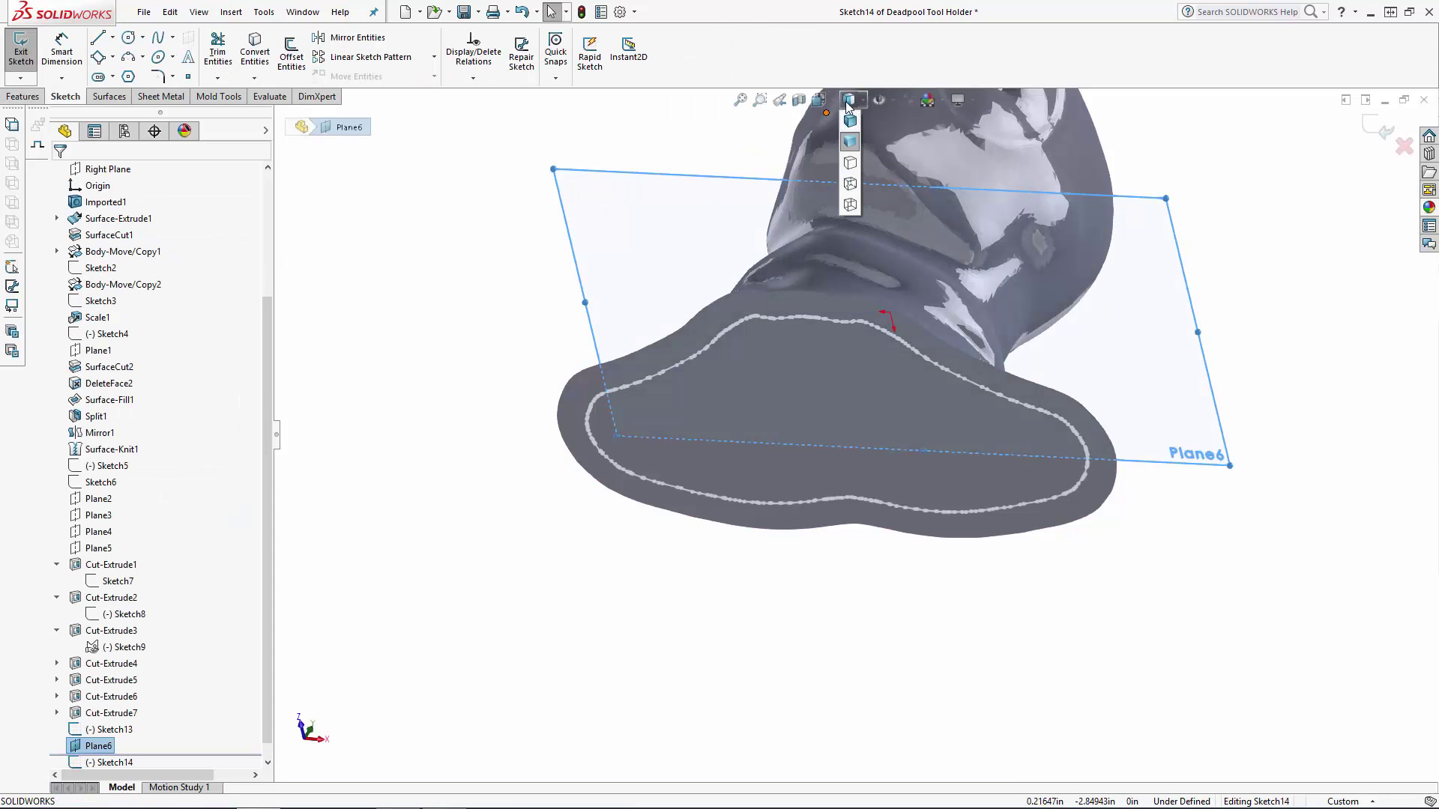
click(850, 121)
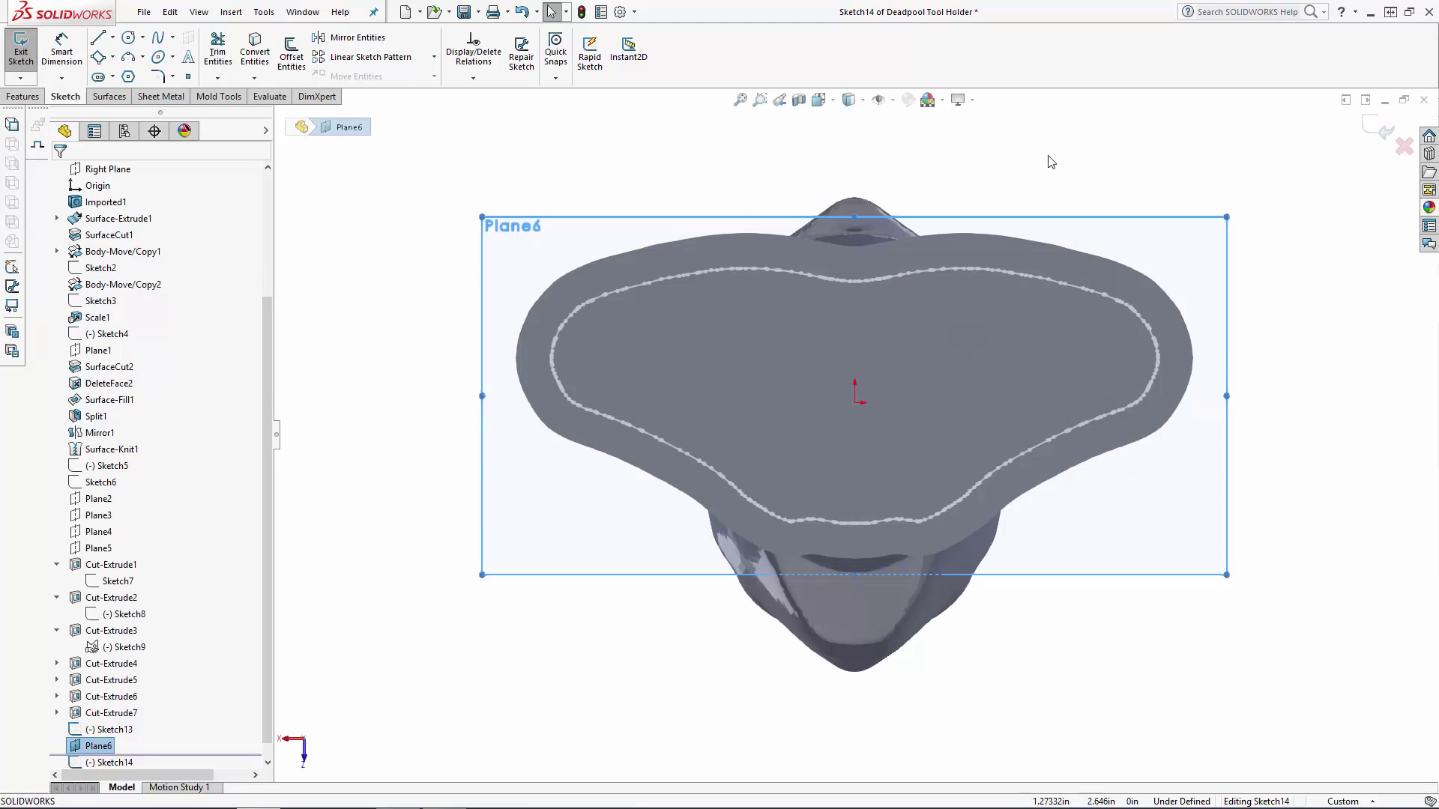
click(129, 37)
click(854, 403)
click(927, 398)
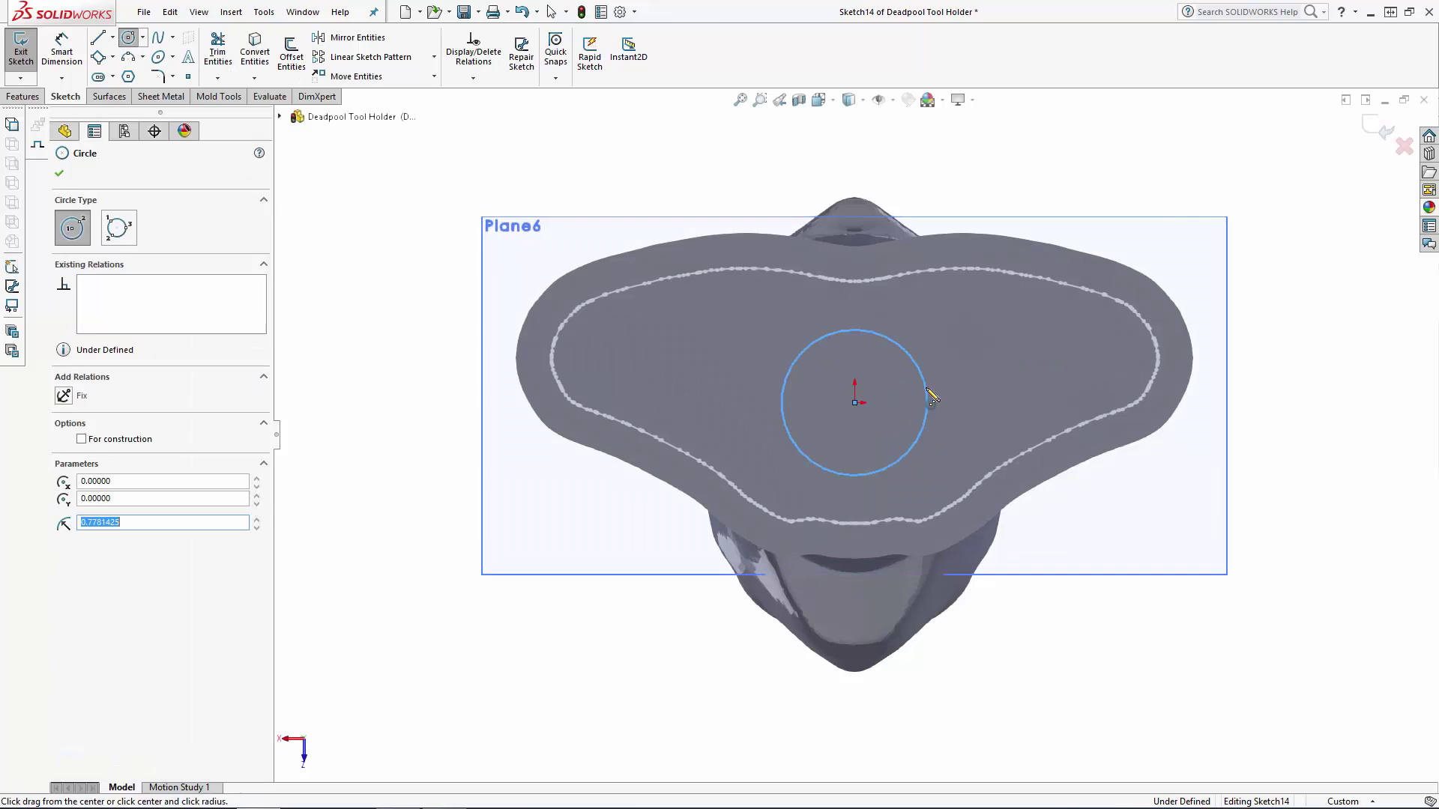
Dimension the circle's diameter at 2.25 in, exit the sketch and hide the offset plane.
key(Escape)
click(61, 52)
click(925, 378)
click(978, 384)
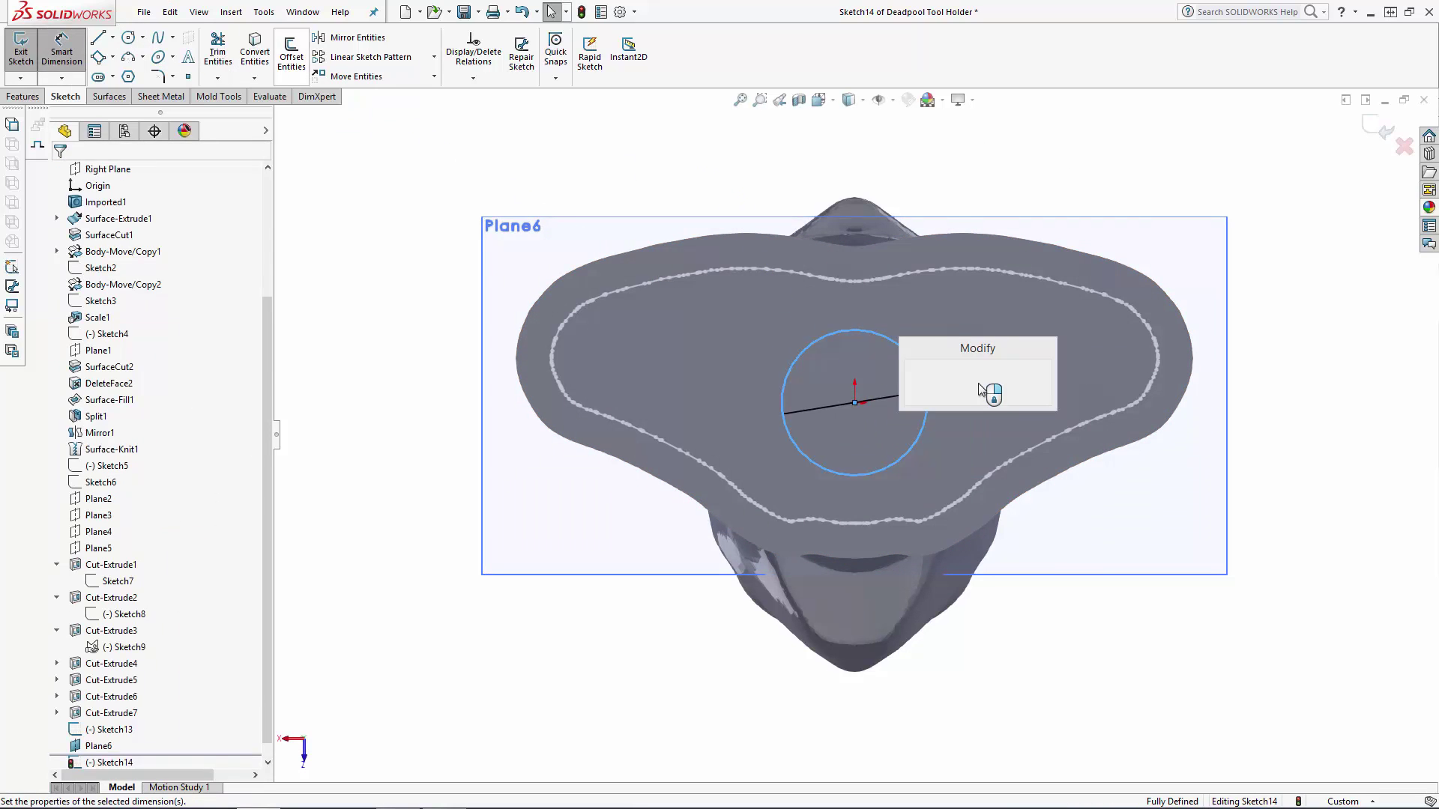
text(2.25)
key(Return)
click(1296, 251)
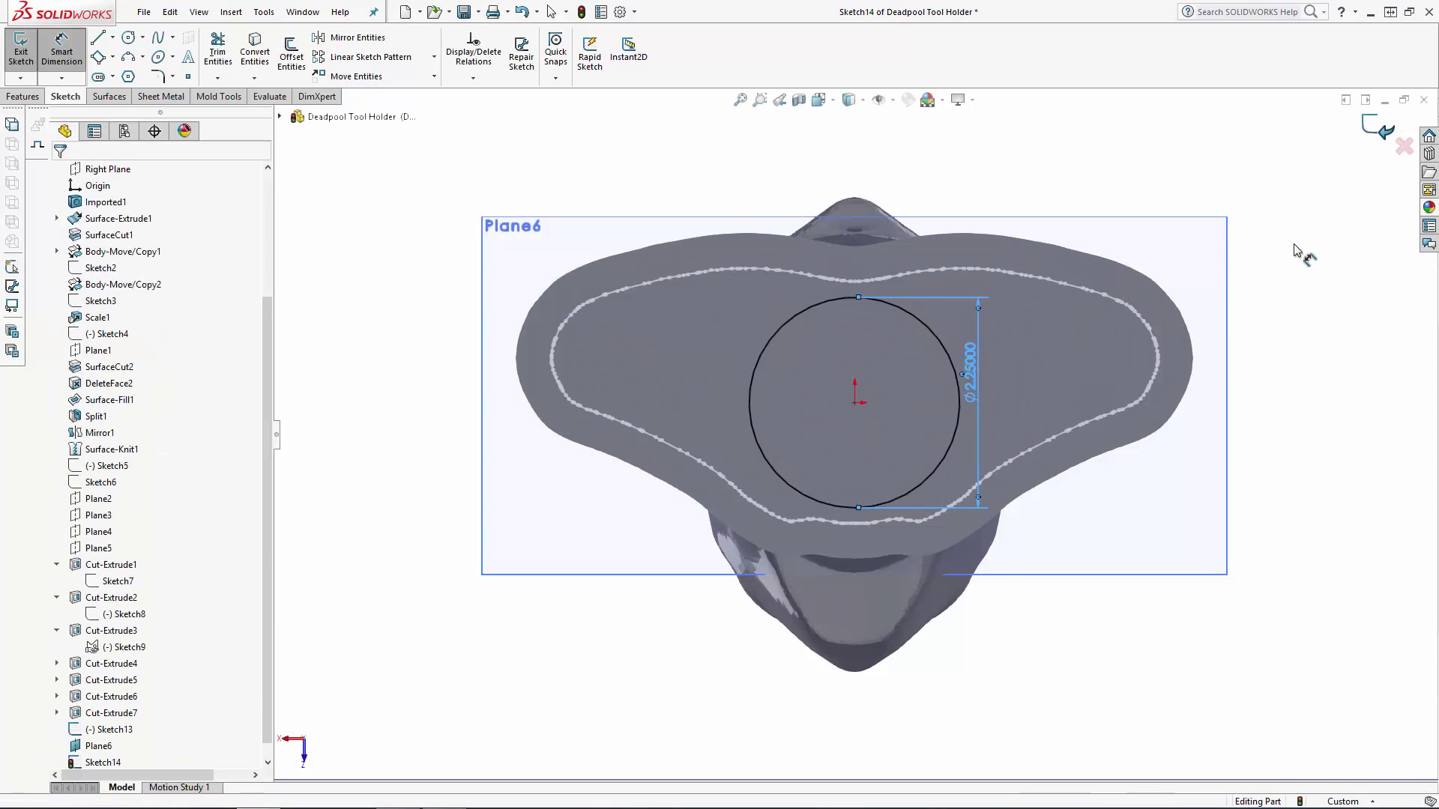
click(1381, 127)
click(1225, 300)
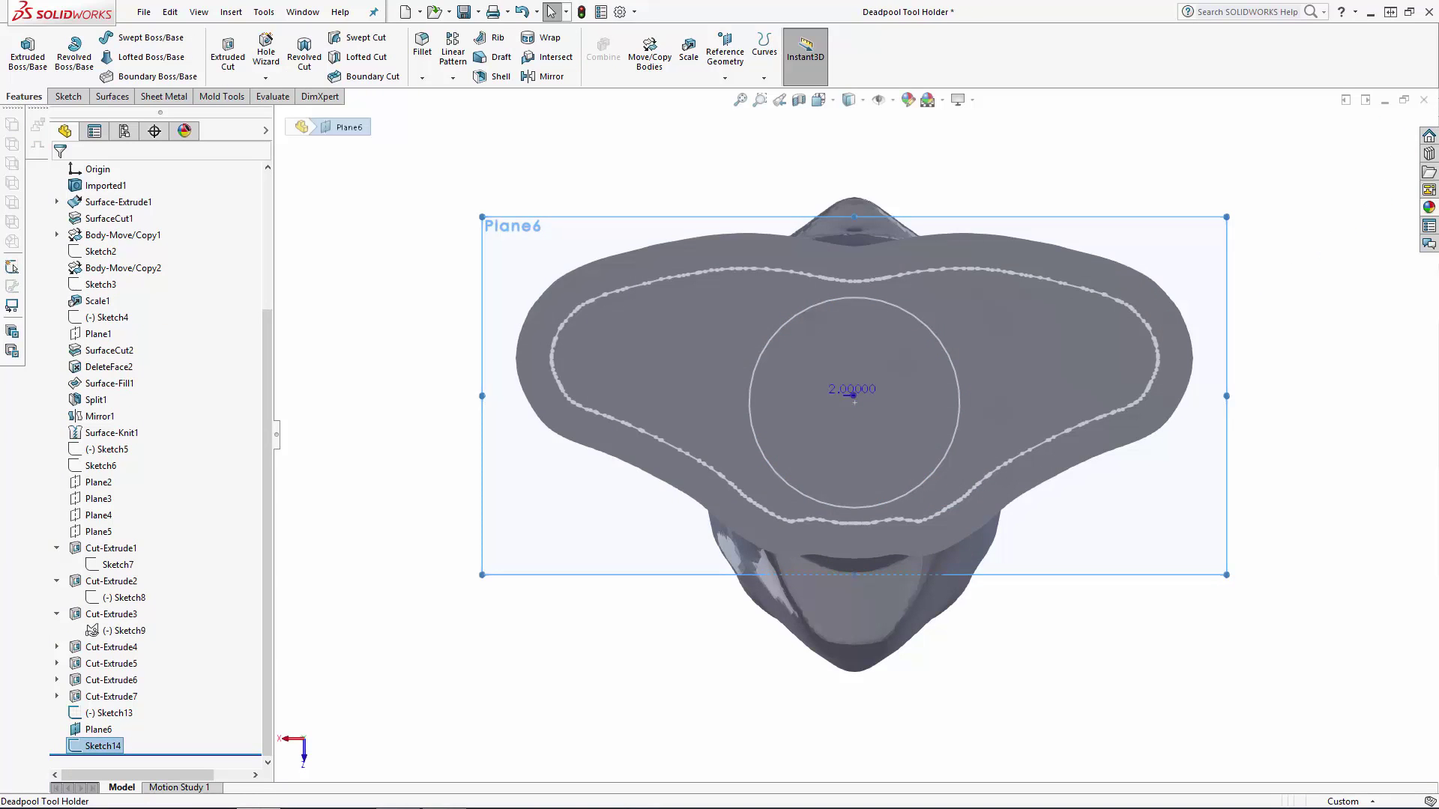
click(1317, 253)
Start a boundary cut with the circle and the underside spline outline as its Direction 1 profiles.
scroll(1248, 325, up, 4)
middle_drag(1170, 350, 1050, 665)
scroll(852, 416, down, 5)
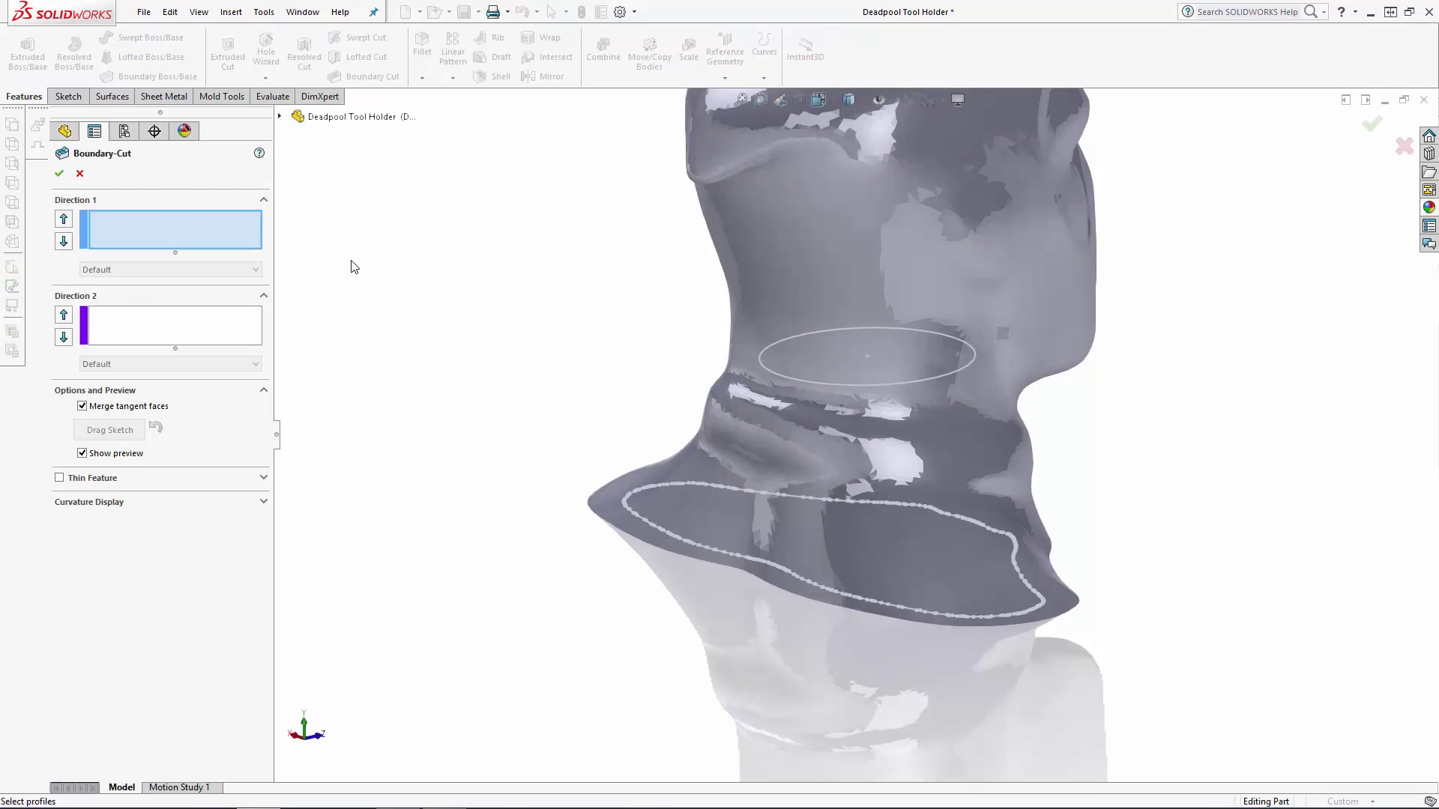
click(839, 383)
scroll(790, 633, down, 6)
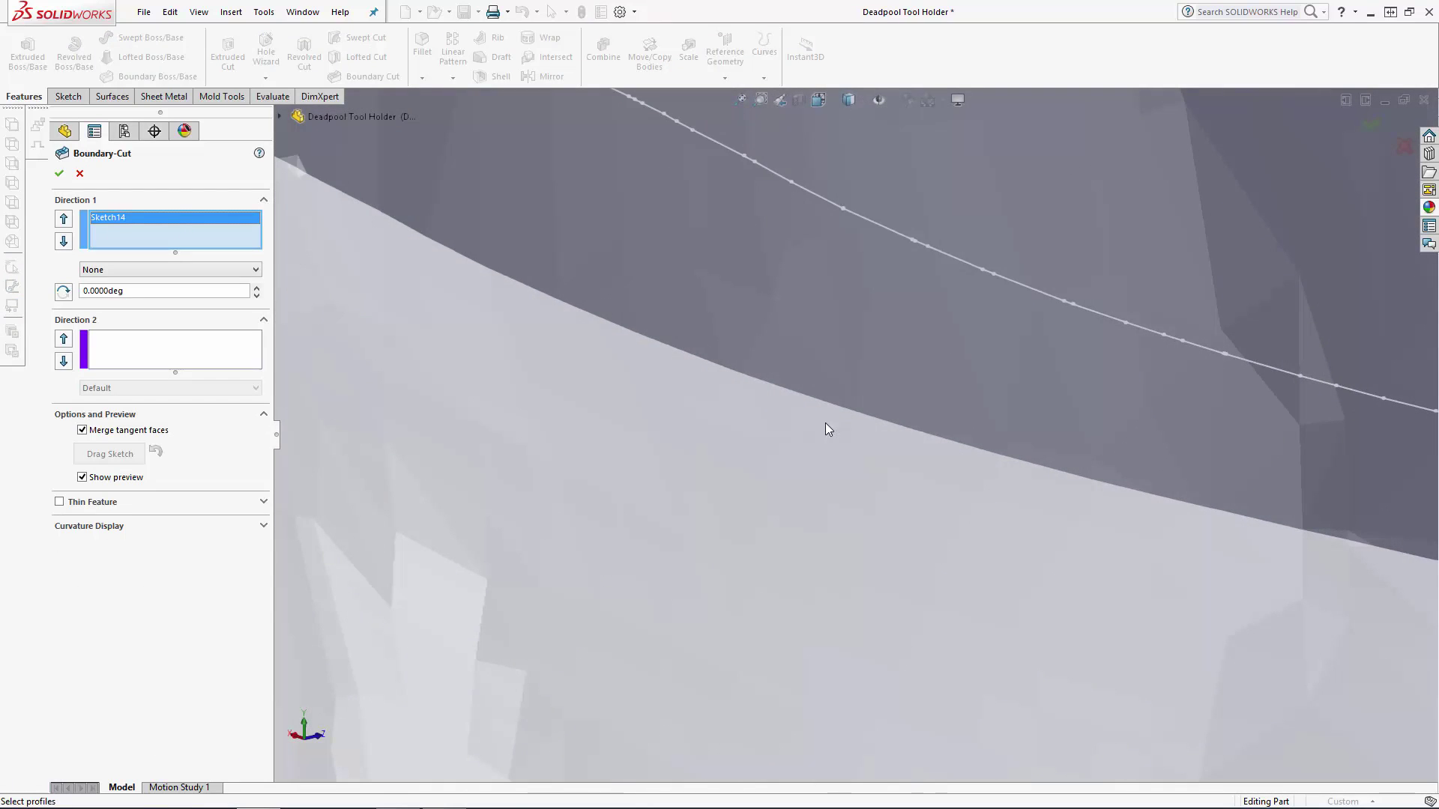
click(890, 234)
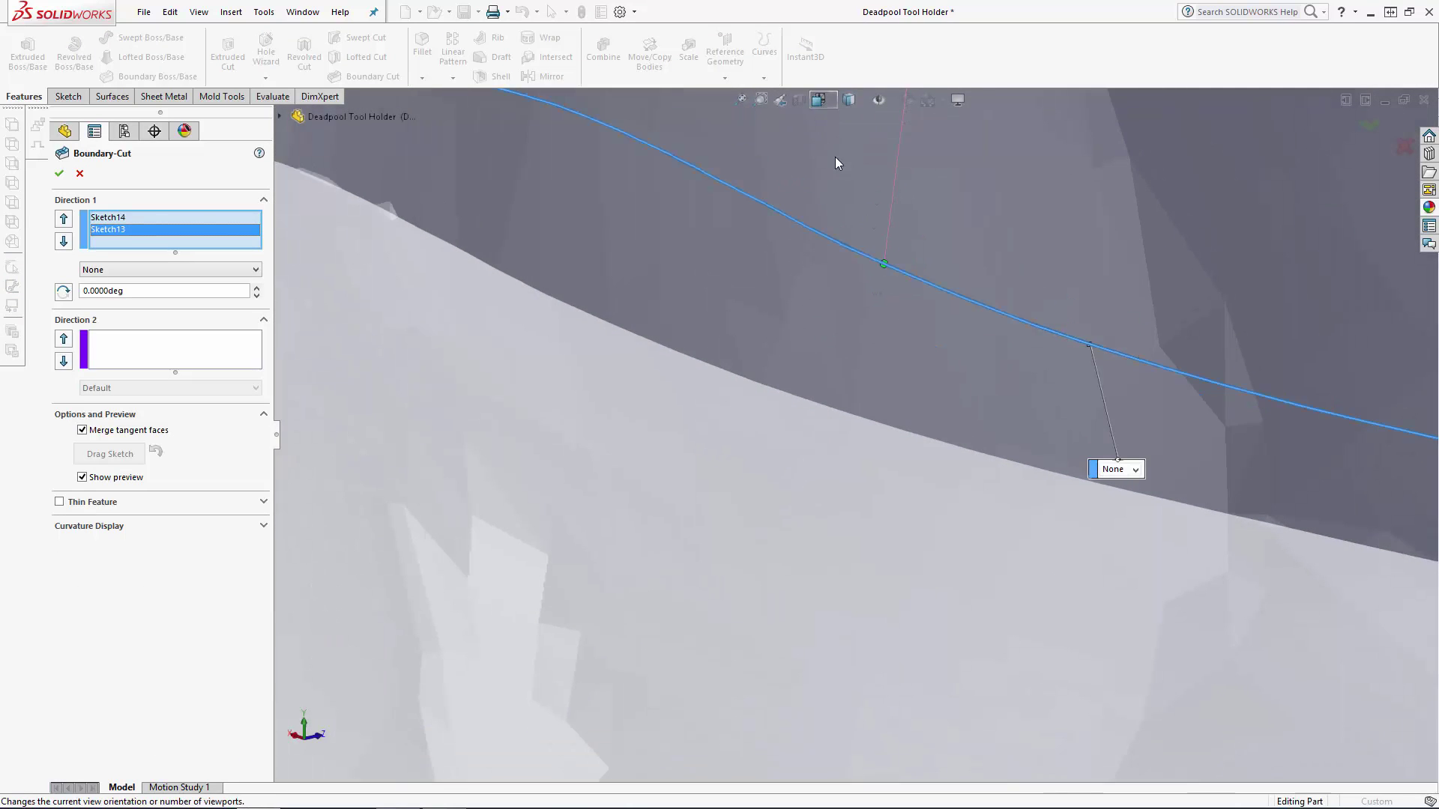
Move the underside outline's connector point onto the bust's vertical centre line.
key(f)
scroll(1003, 530, down, 5)
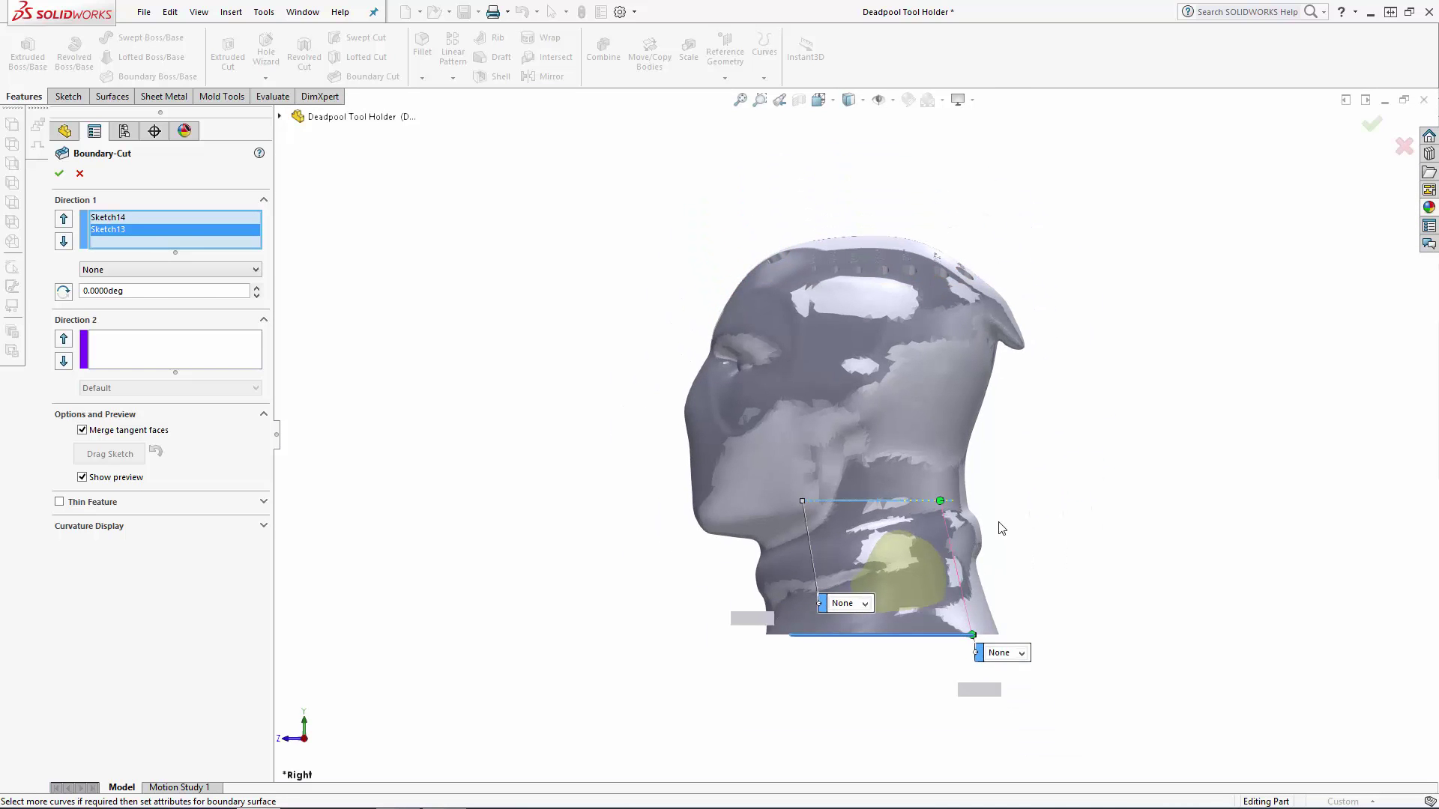
scroll(895, 472, down, 2)
middle_drag(824, 444, 1147, 468)
key(Left)
key(Left)
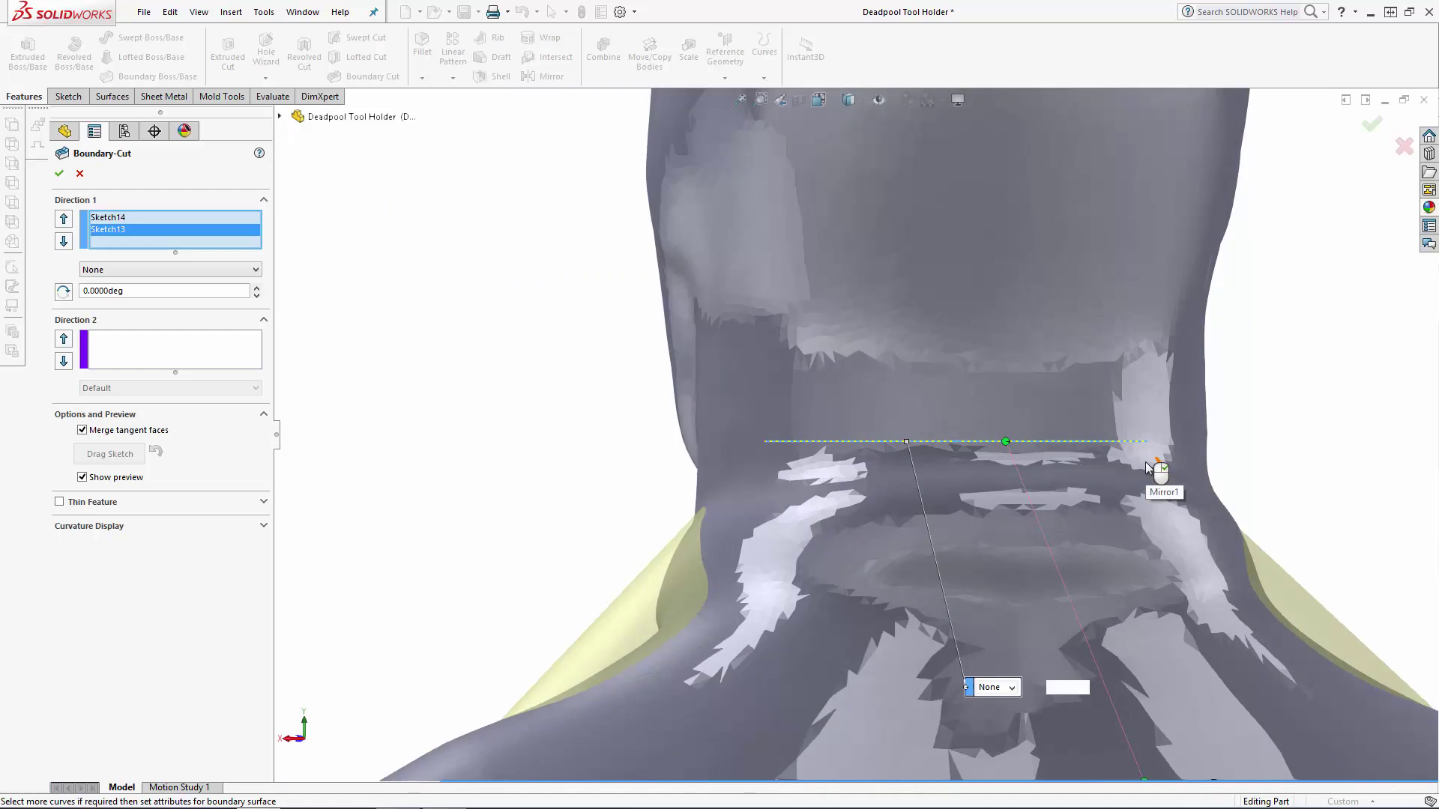
scroll(1052, 655, up, 1)
scroll(1047, 701, down, 2)
scroll(1048, 704, down, 2)
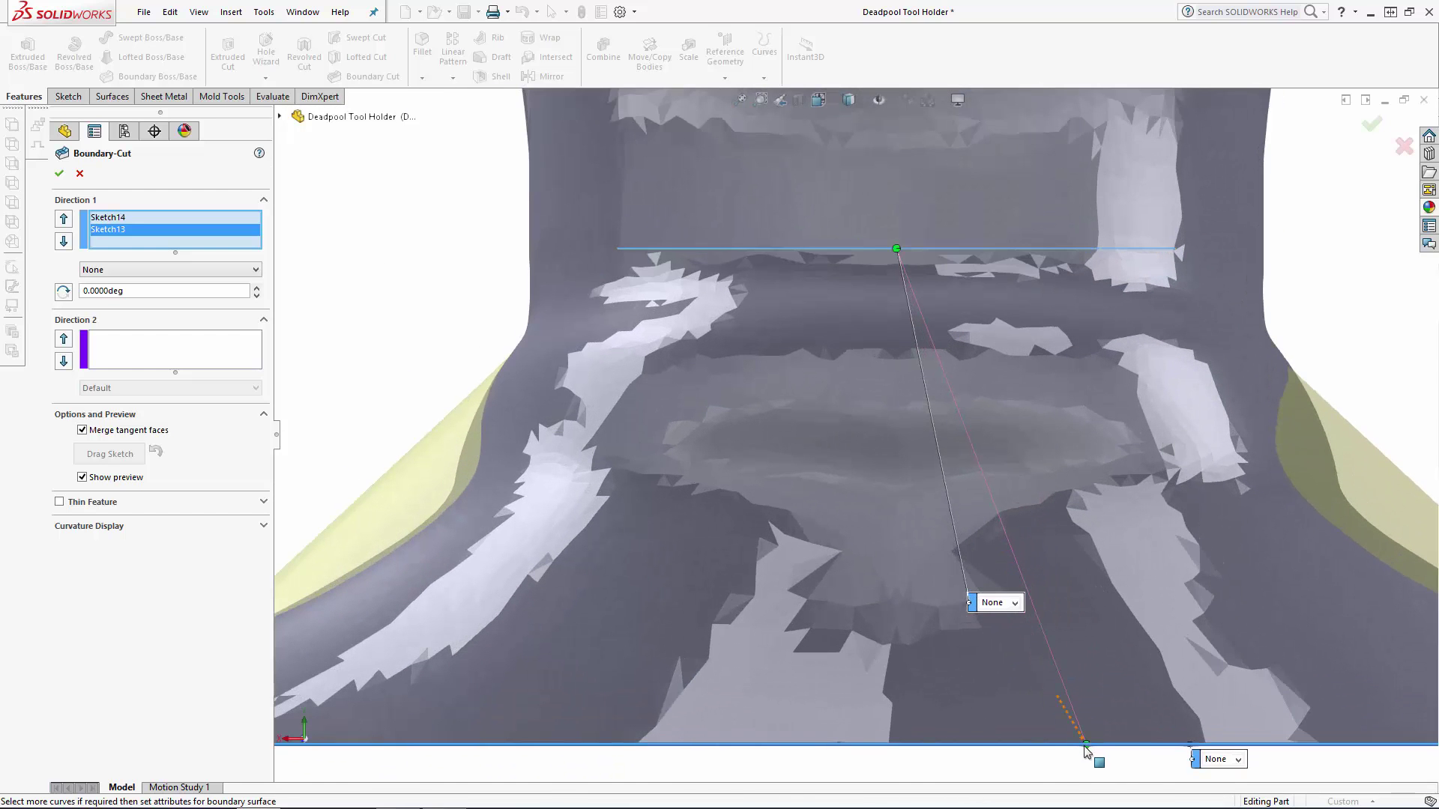
drag(1084, 752, 896, 744)
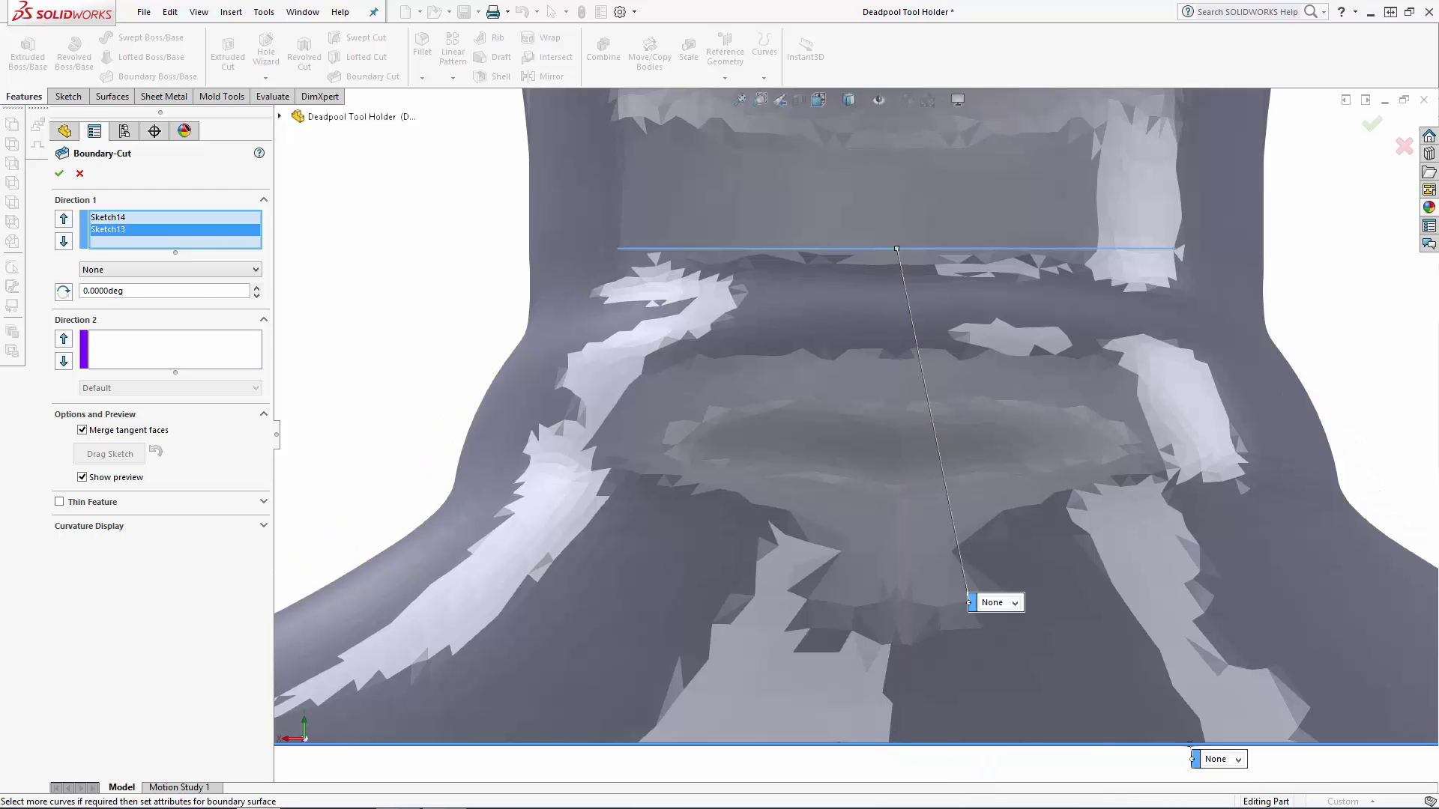
Move the circle's connector point to the front of the circle so it lines up with the outline's point.
mouse_move(600, 442)
middle_down()
mouse_move(713, 447)
mouse_move(735, 538)
middle_up()
scroll(715, 450, up, 3)
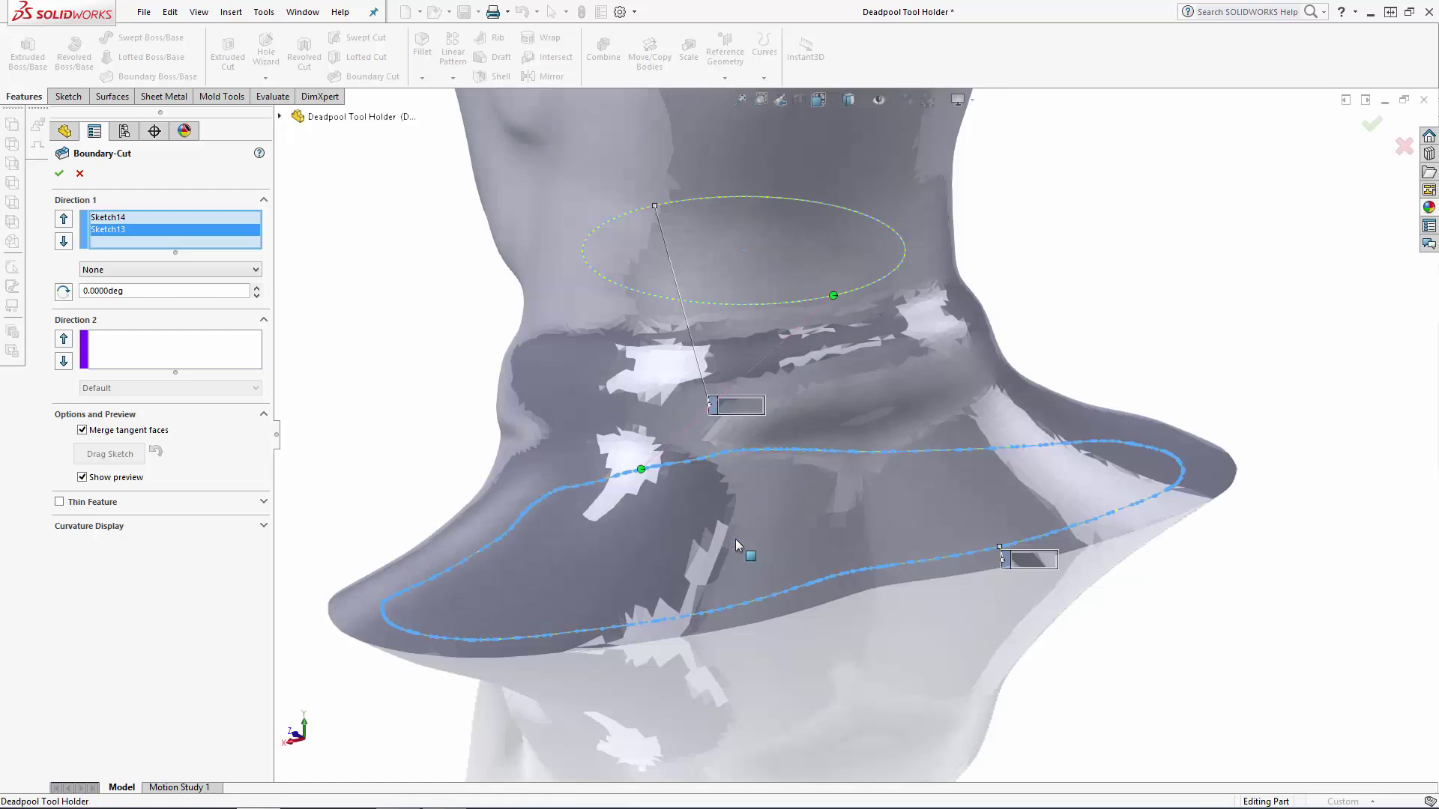
click(818, 99)
click(862, 166)
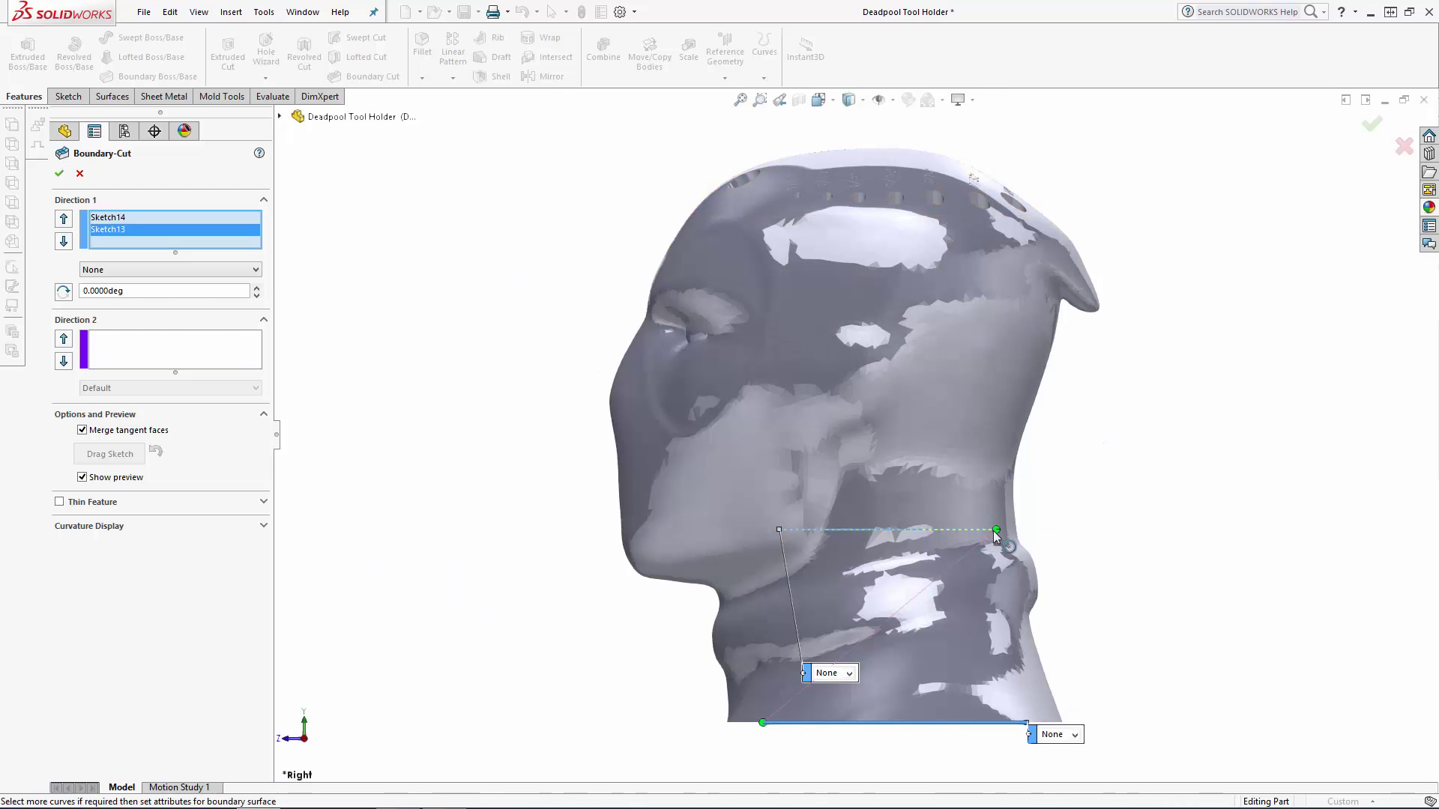
drag(885, 529, 600, 537)
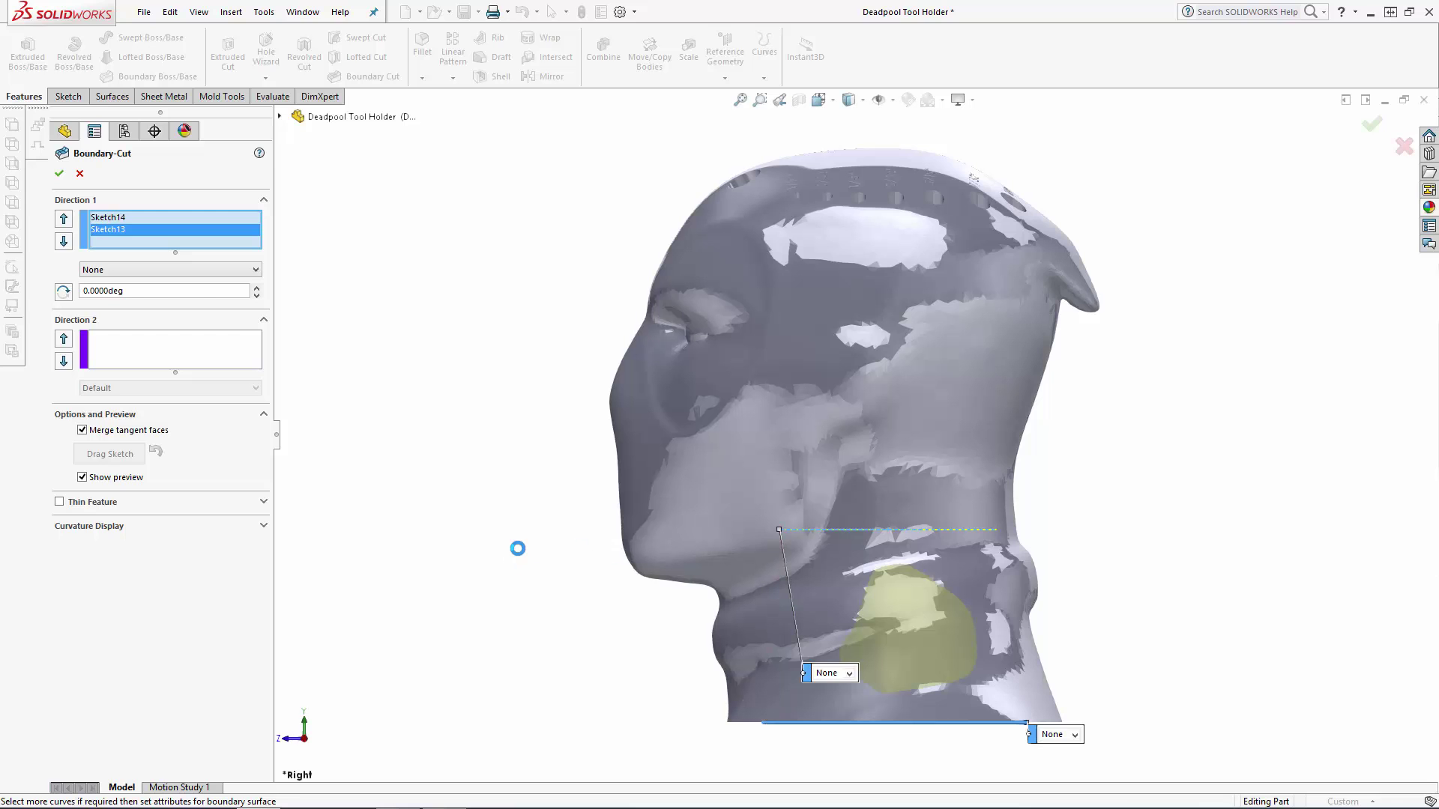
Constrain the circle profile as Normal To Profile with a tangent length of 1.7, and complete the boundary cut.
click(121, 221)
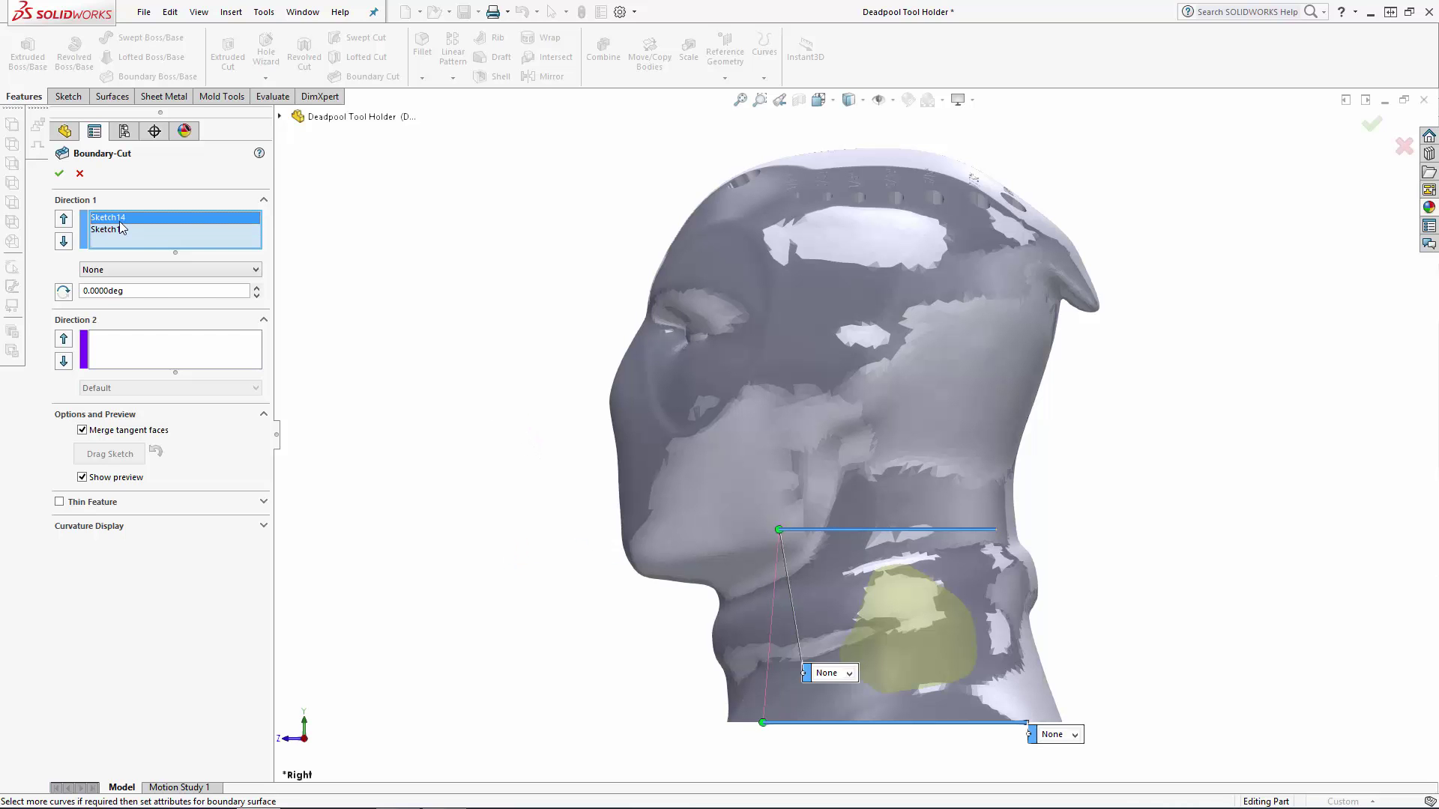
middle_drag(462, 368, 652, 485)
scroll(653, 485, down, 2)
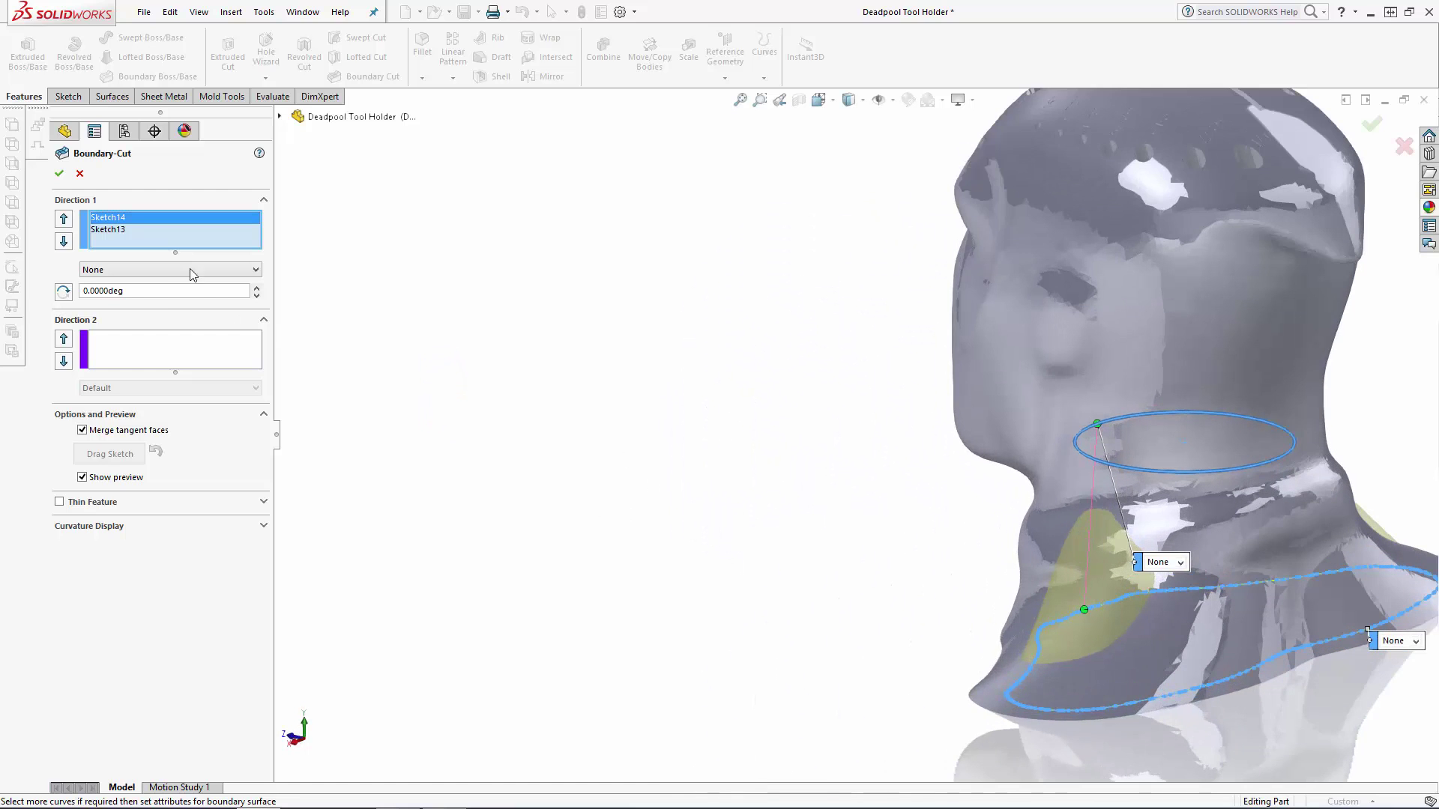
click(146, 271)
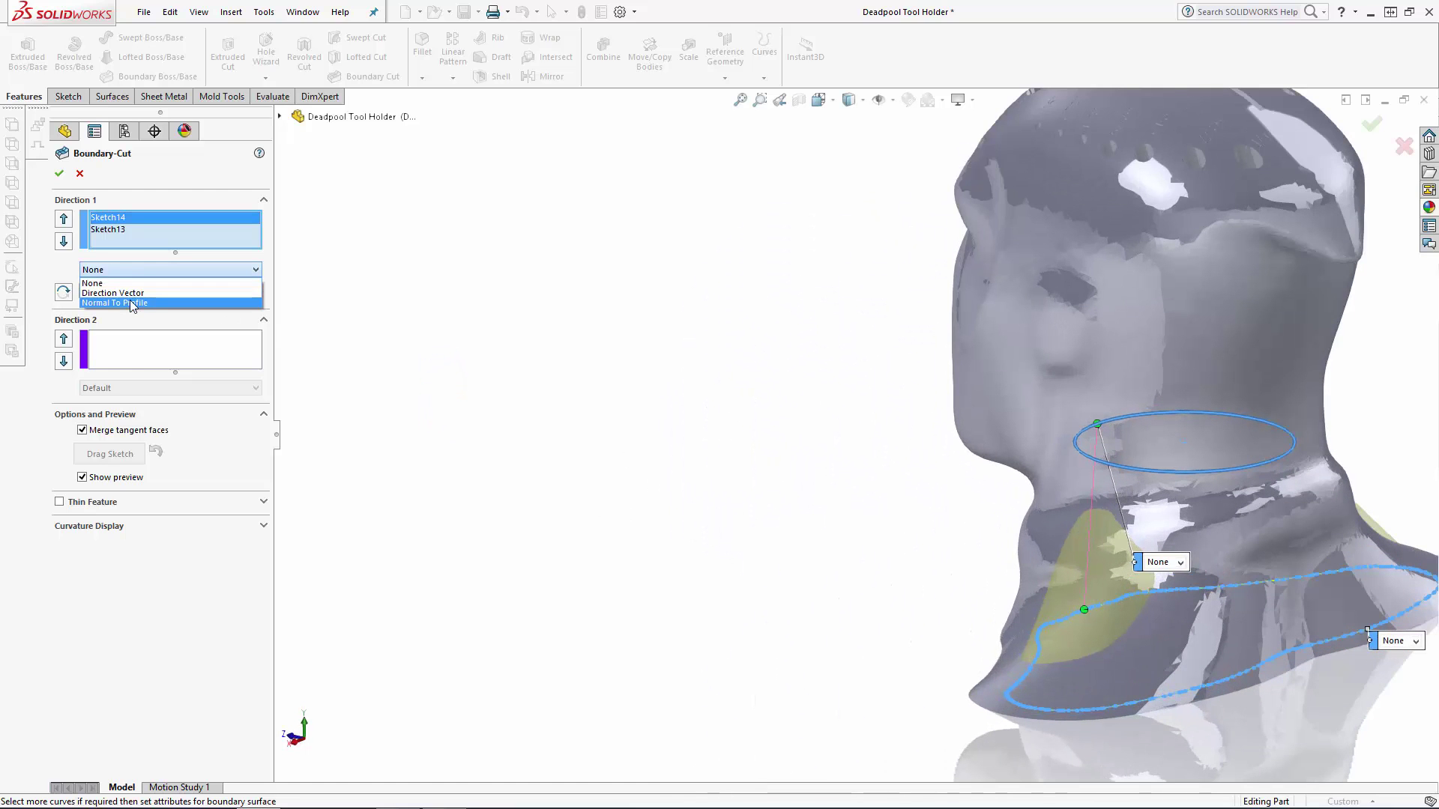
click(132, 303)
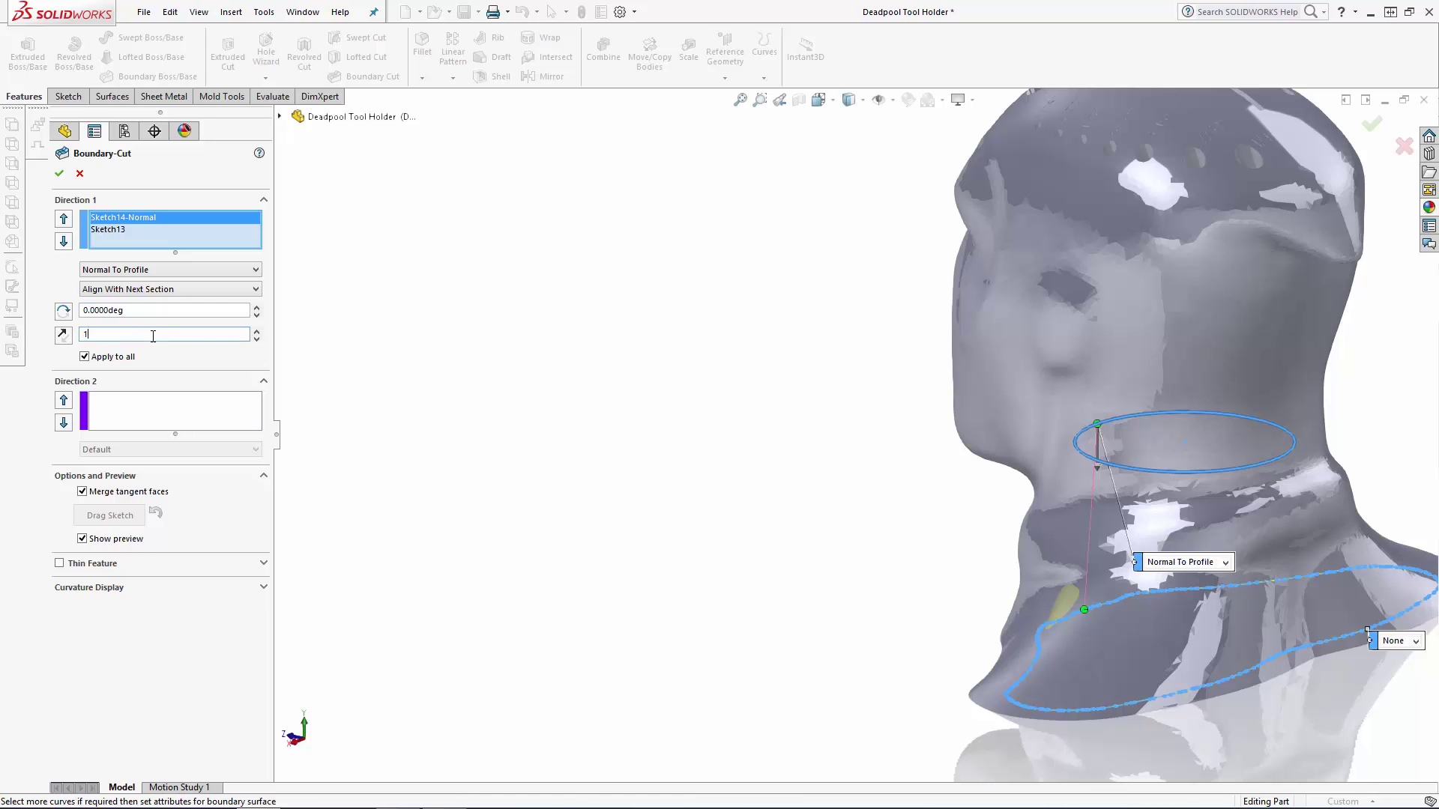
text(.7)
key(Return)
Examine the hollow's shape and wall thickness in a section view through the Front Plane, and close the section view.
scroll(722, 530, up, 5)
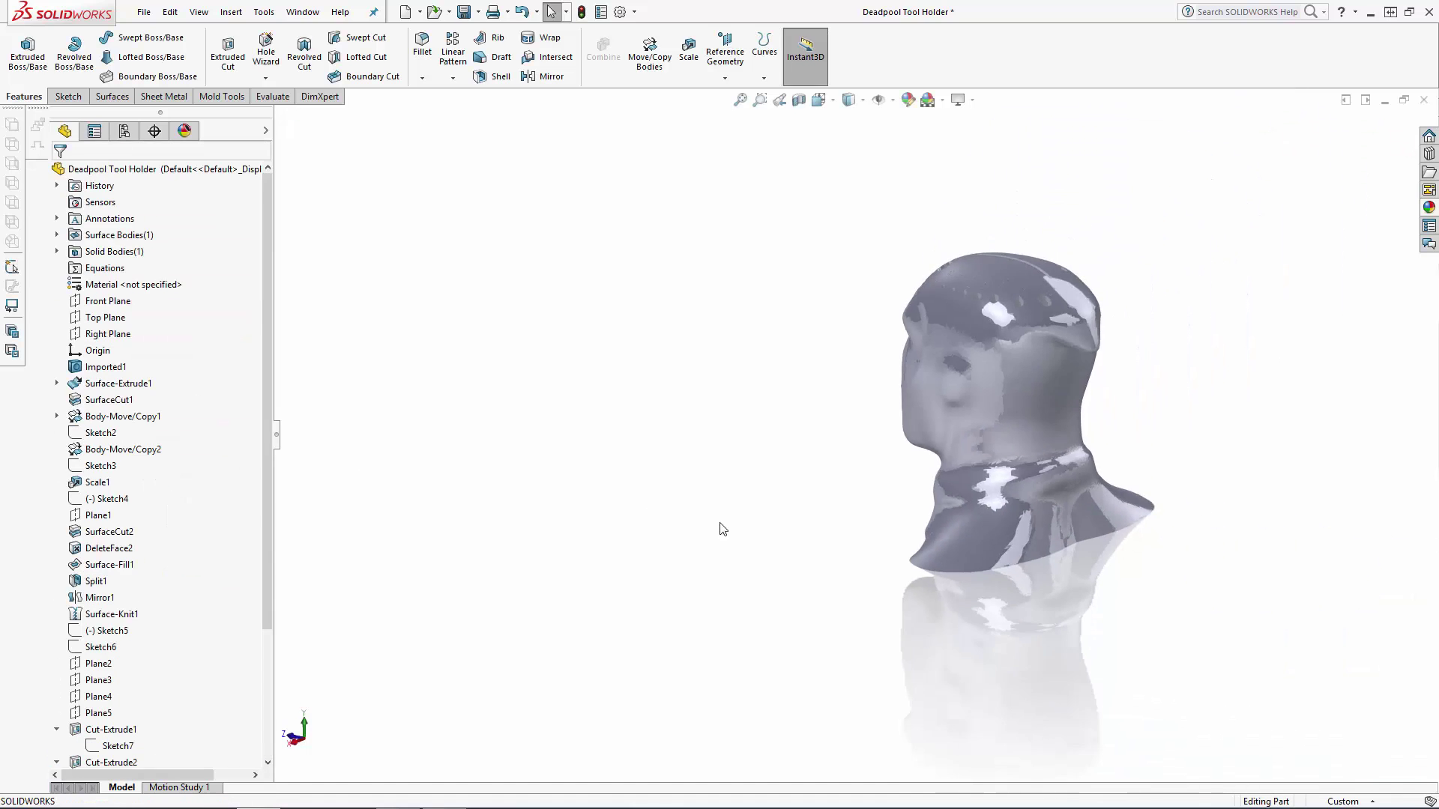
middle_drag(841, 510, 922, 539)
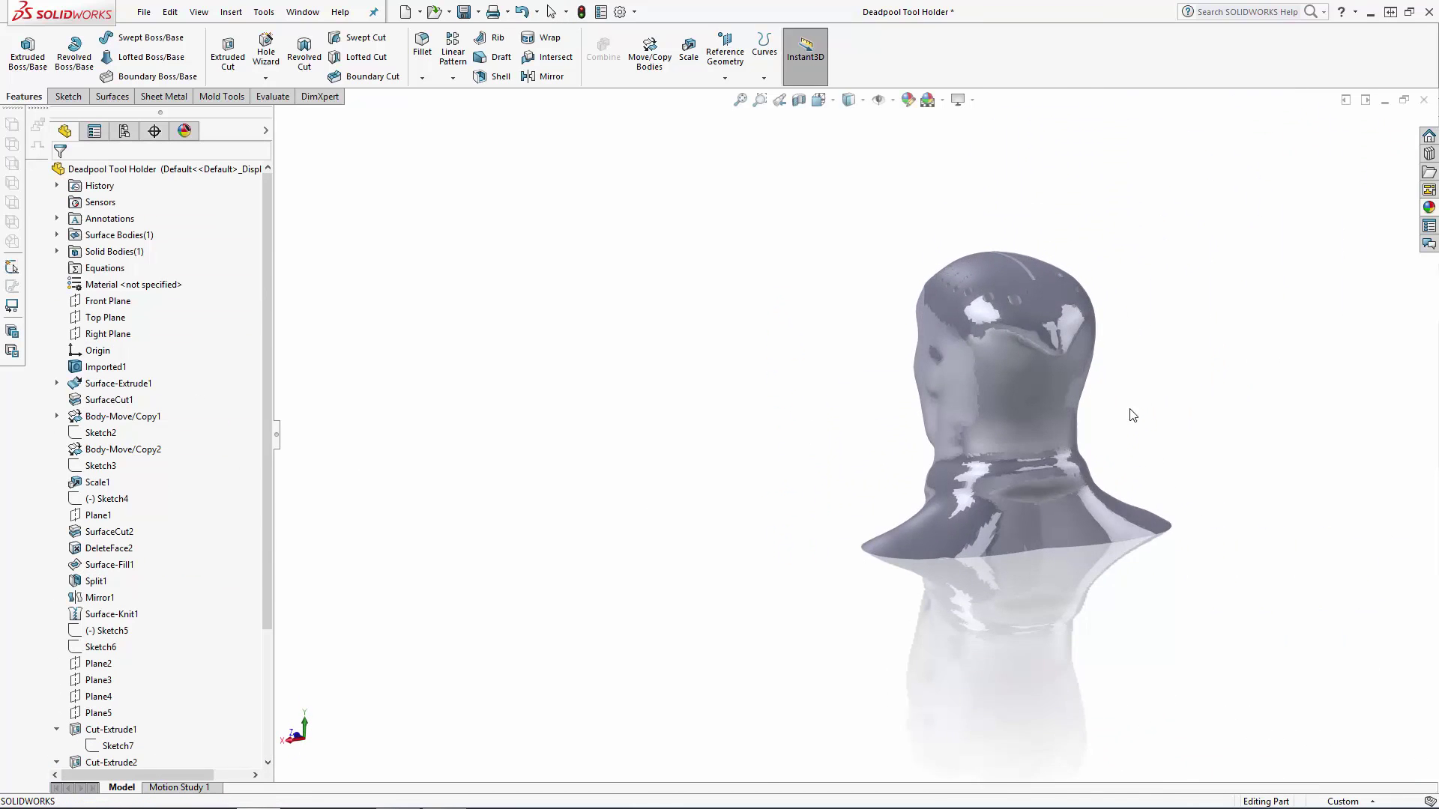
scroll(1131, 414, down, 2)
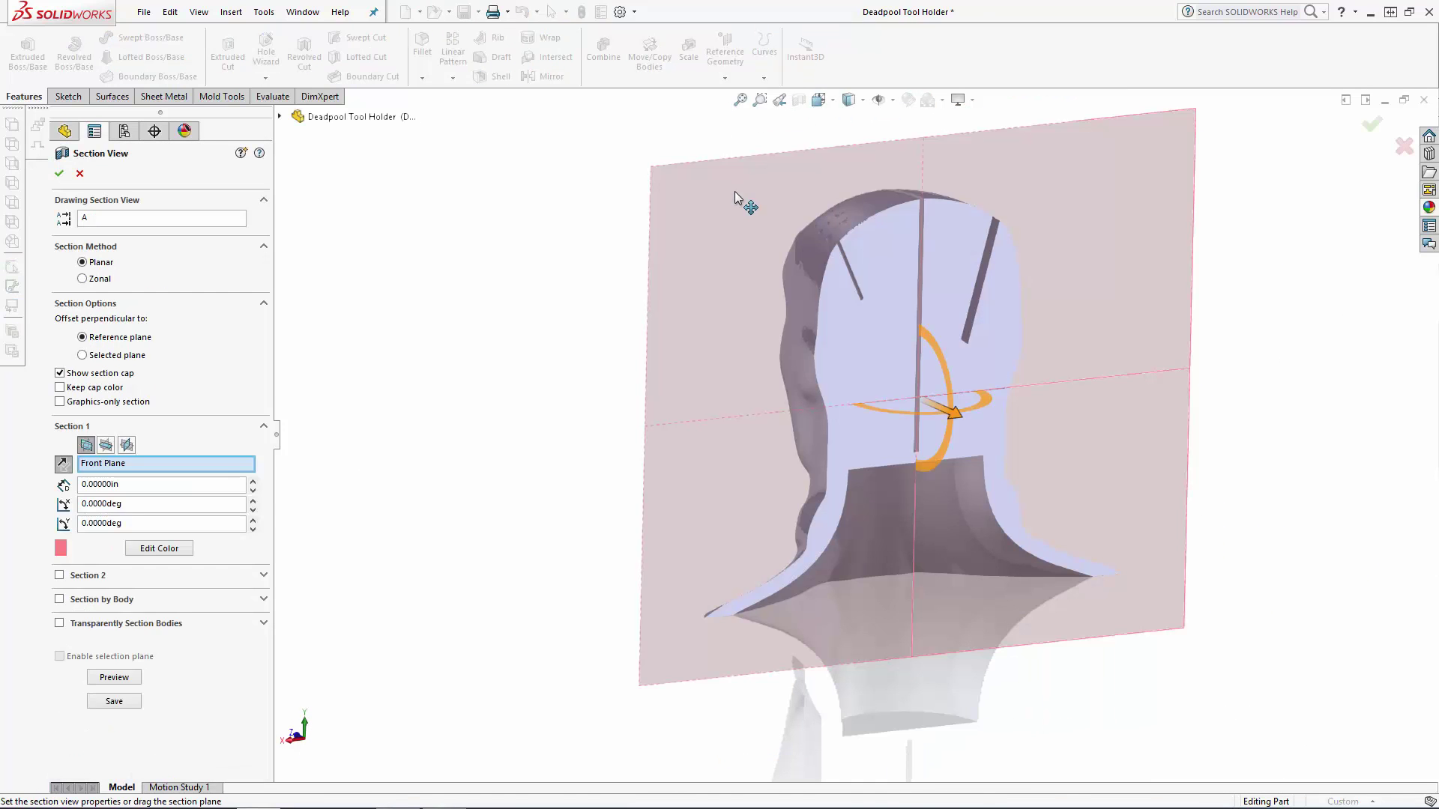
scroll(594, 474, up, 2)
middle_drag(594, 475, 845, 161)
scroll(823, 500, down, 7)
scroll(551, 466, up, 6)
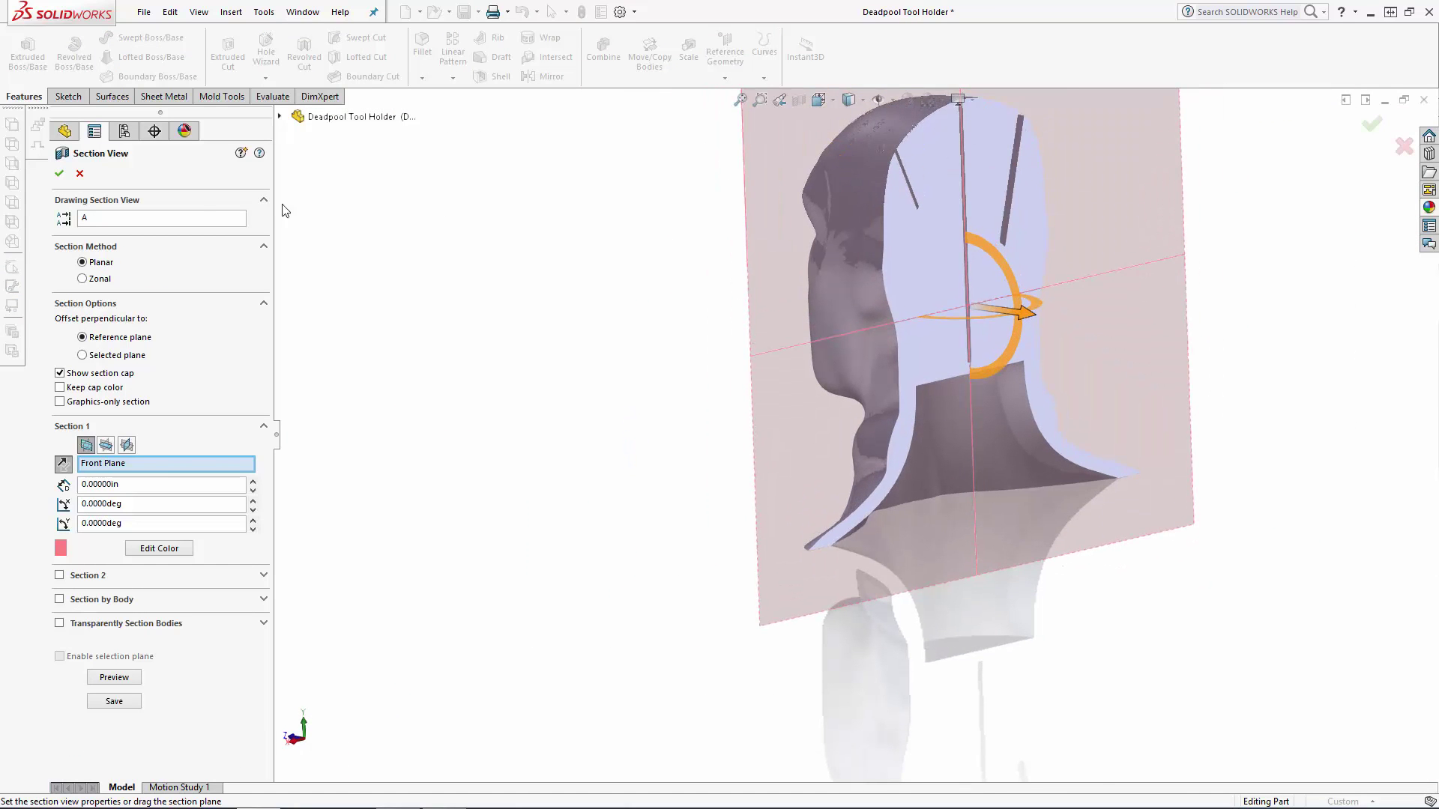
click(83, 174)
Fillet the circular edge at the inner end of the underside cavity with a 0.25 in radius.
scroll(848, 443, up, 3)
middle_drag(848, 442, 902, 510)
scroll(903, 517, down, 4)
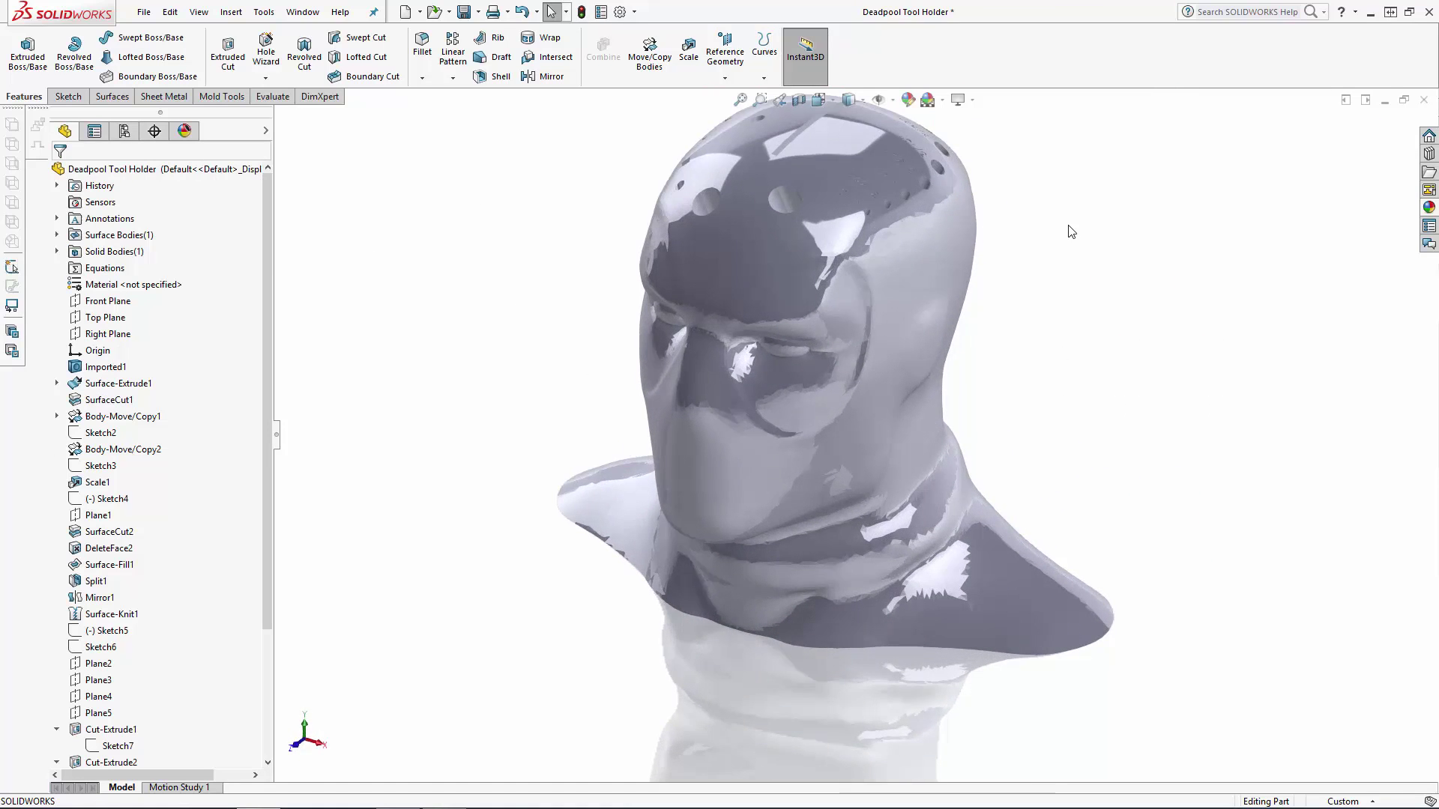
middle_drag(1071, 231, 1065, 211)
click(422, 46)
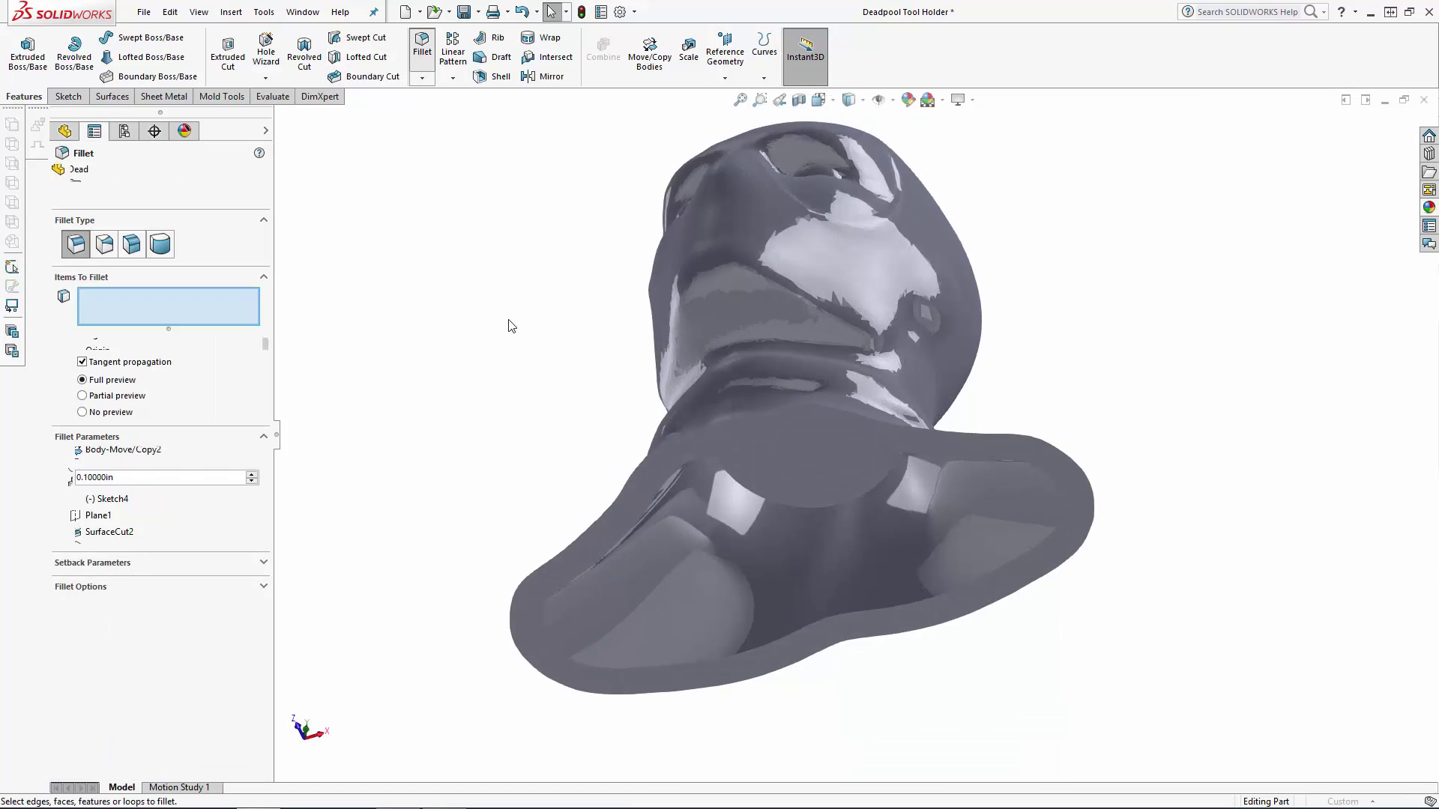
text(0.25)
key(Return)
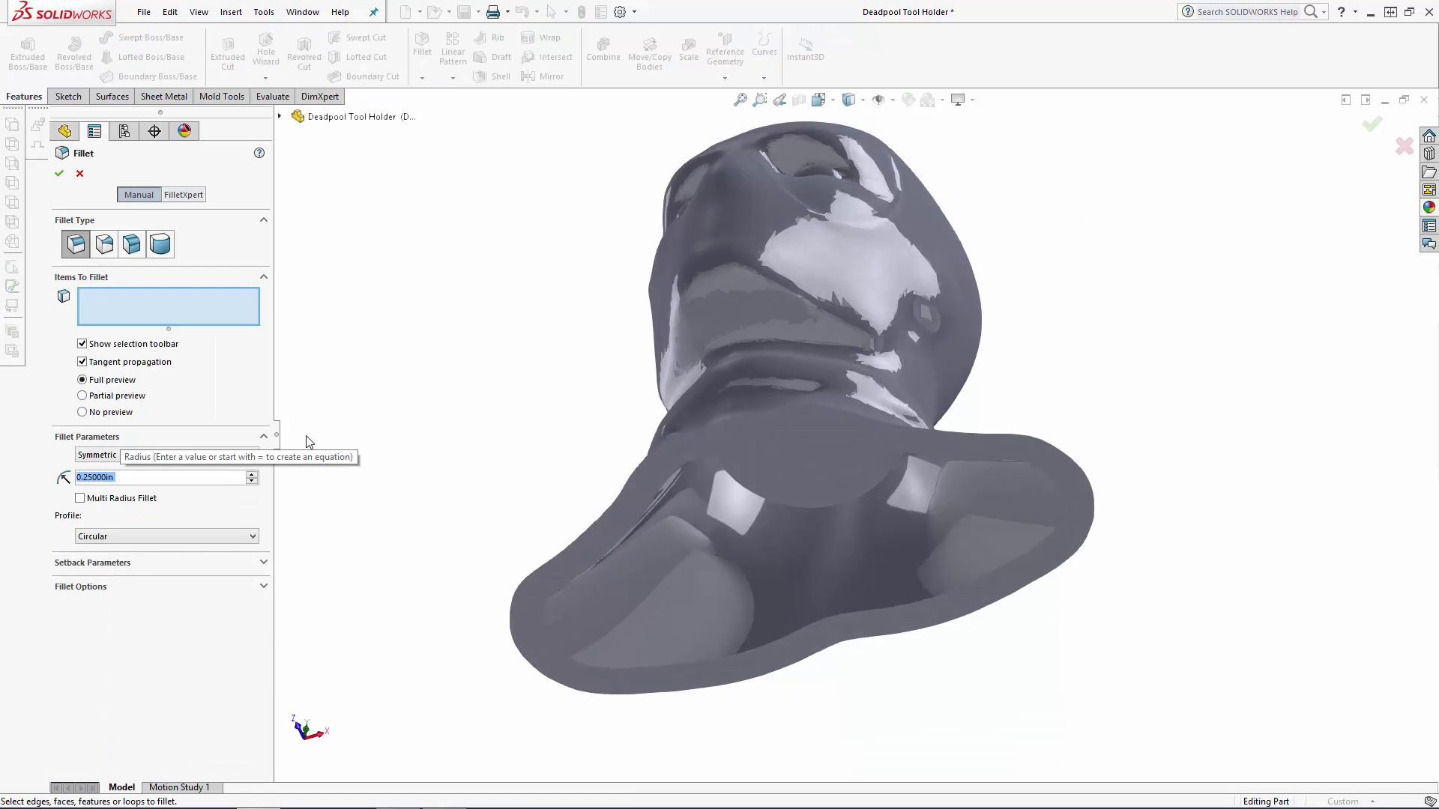
scroll(783, 486, down, 8)
click(732, 403)
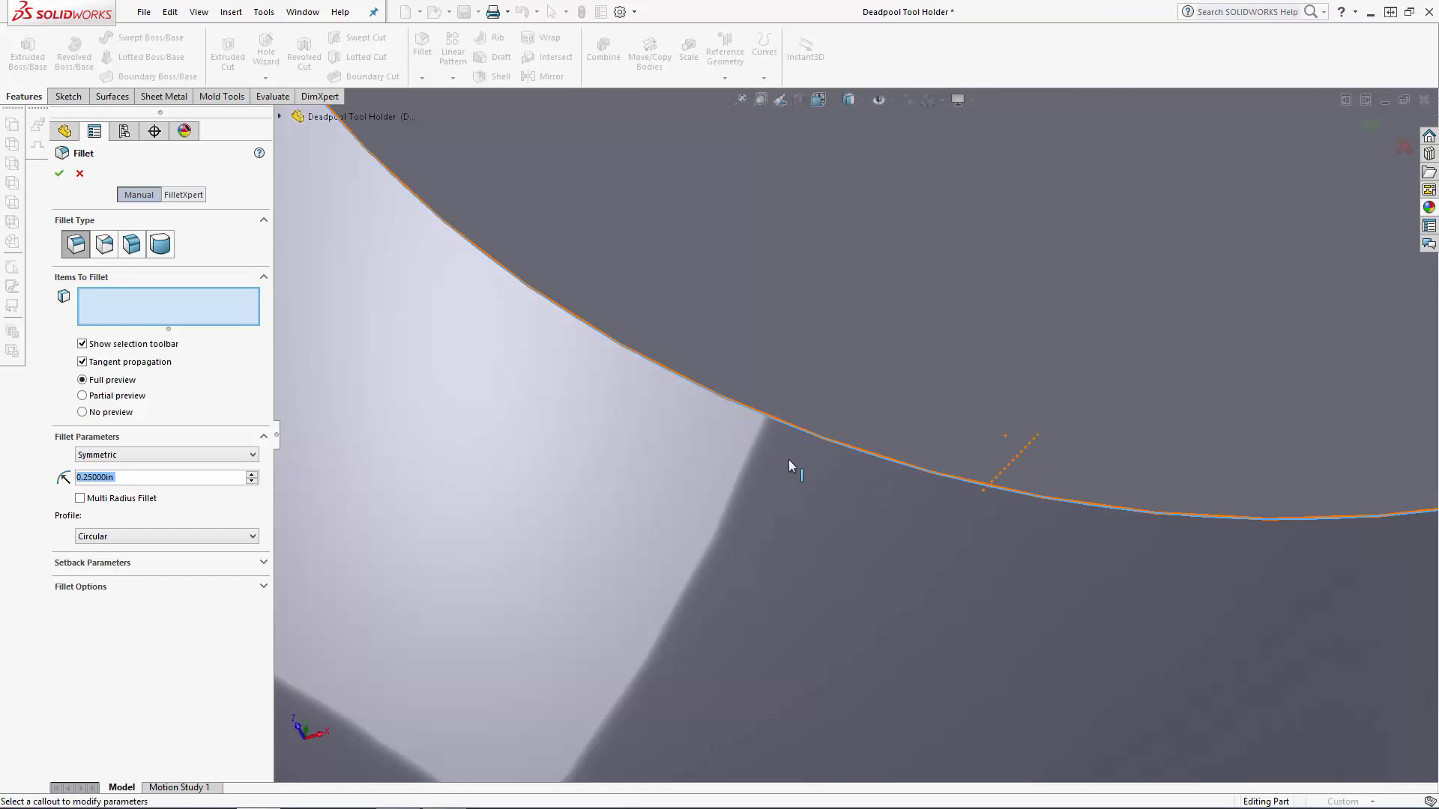
scroll(789, 460, up, 8)
scroll(622, 420, down, 1)
middle_drag(621, 485, 627, 557)
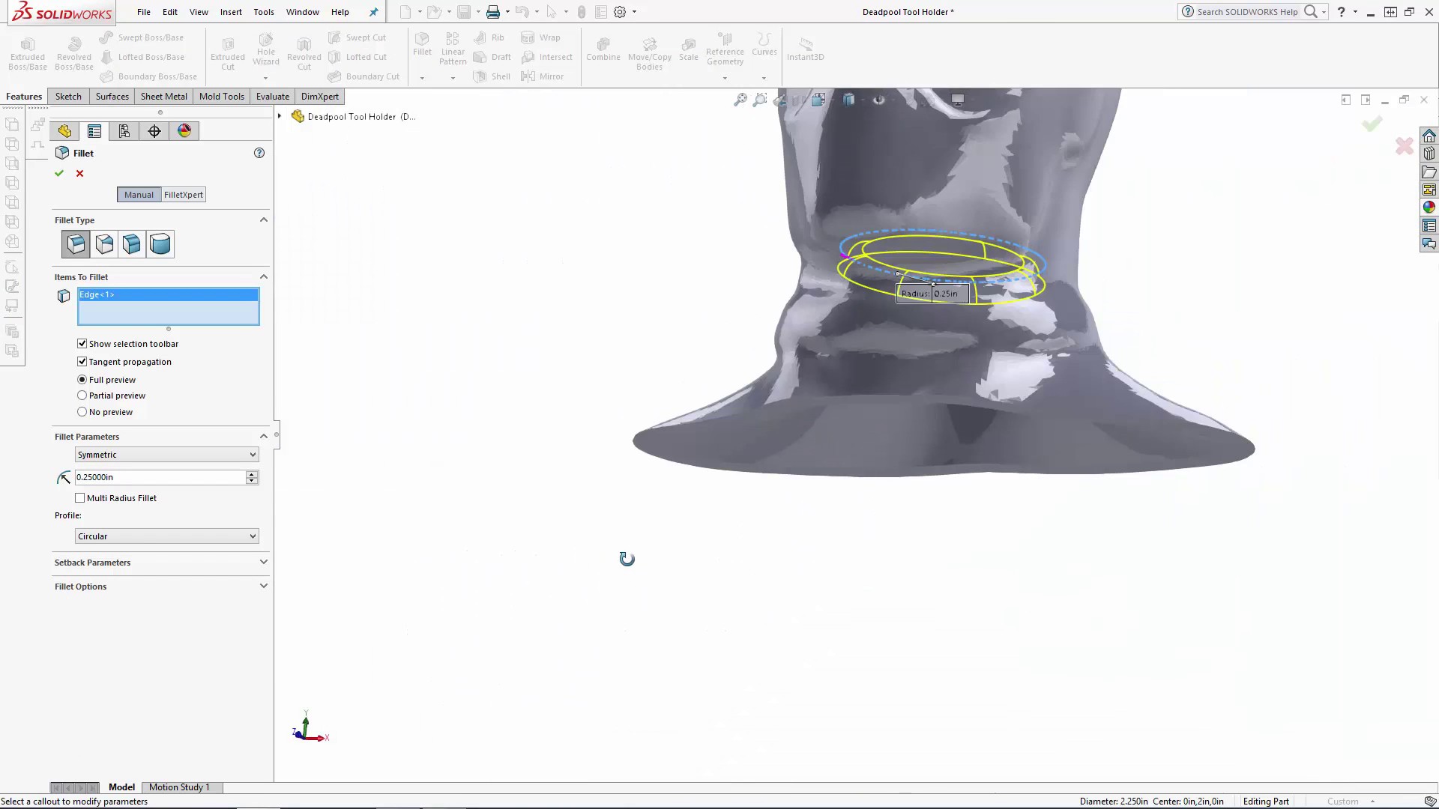
click(59, 174)
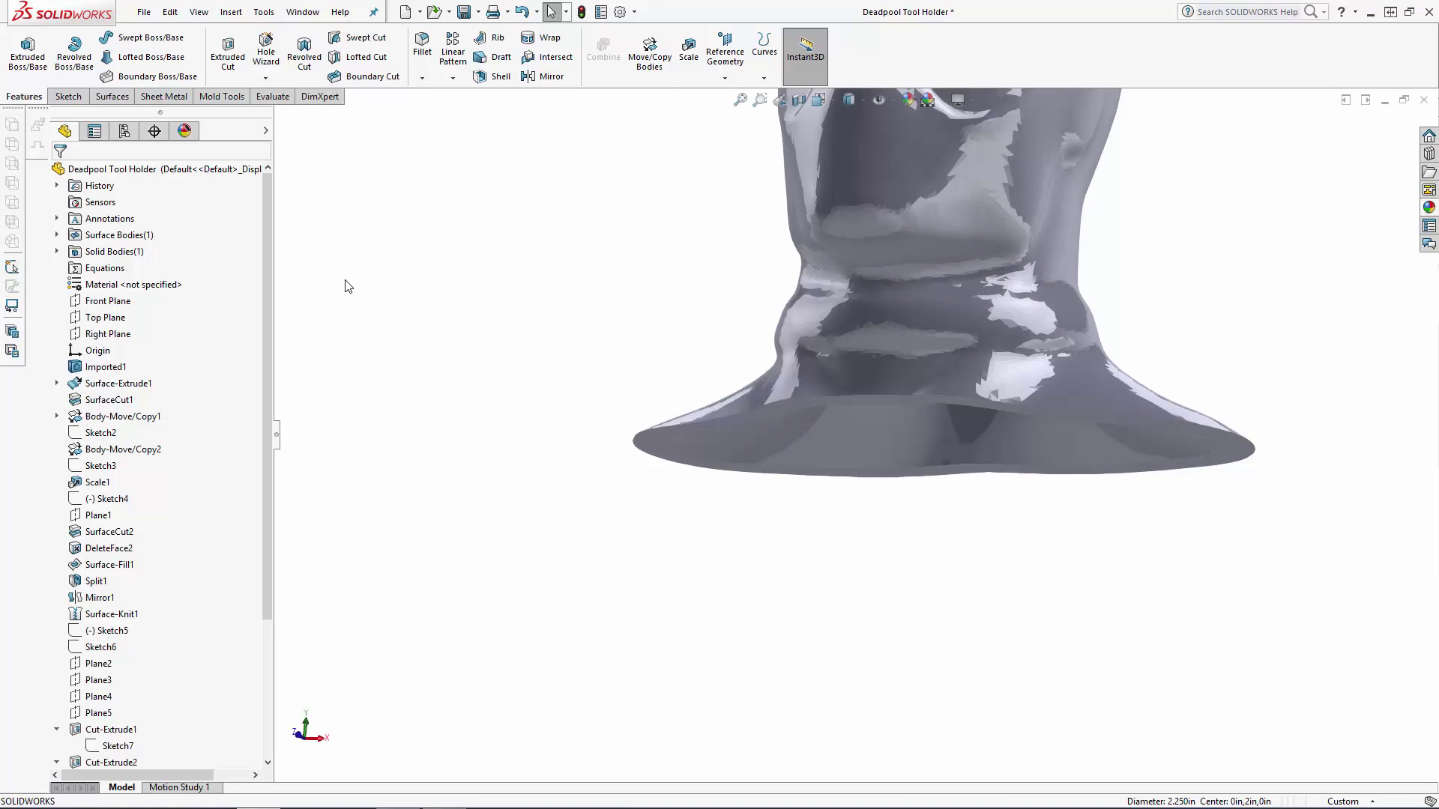
Apply a dark red Soft Touch plastic appearance to the whole bust.
scroll(1034, 374, up, 3)
scroll(1139, 269, down, 3)
middle_drag(1151, 263, 1050, 415)
scroll(1130, 361, up, 2)
scroll(907, 363, down, 1)
middle_drag(825, 324, 1079, 394)
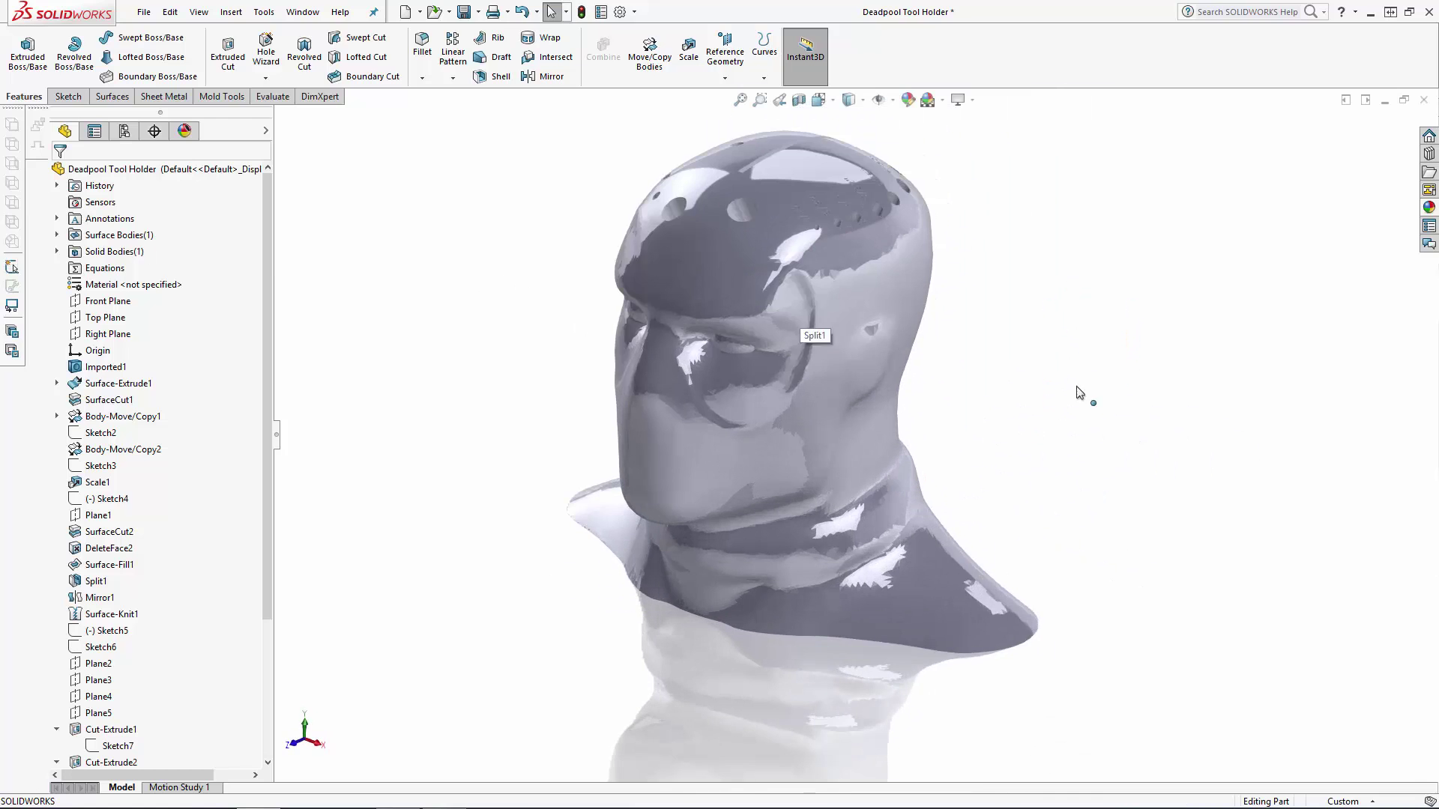
click(1429, 207)
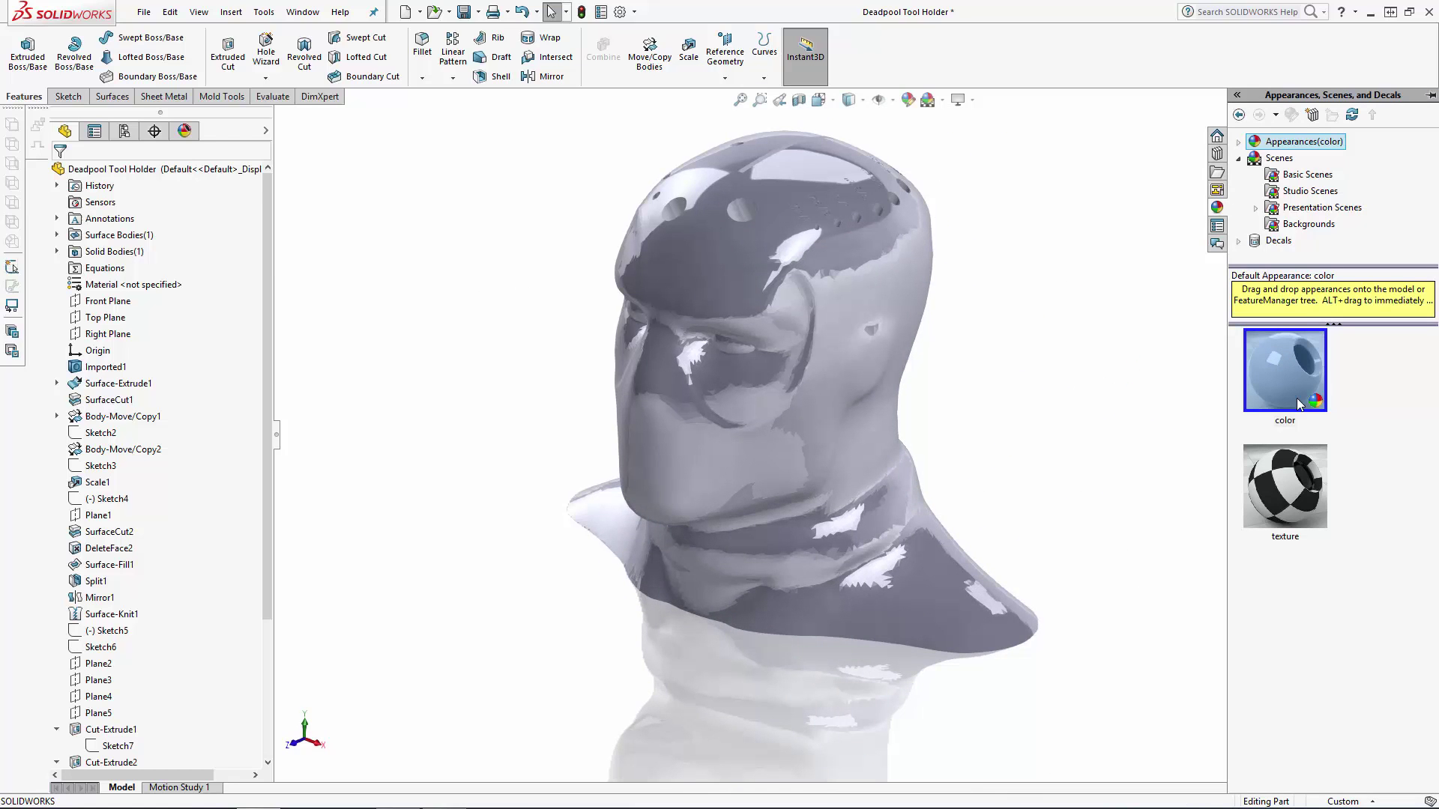
click(1239, 142)
click(1255, 158)
click(1321, 208)
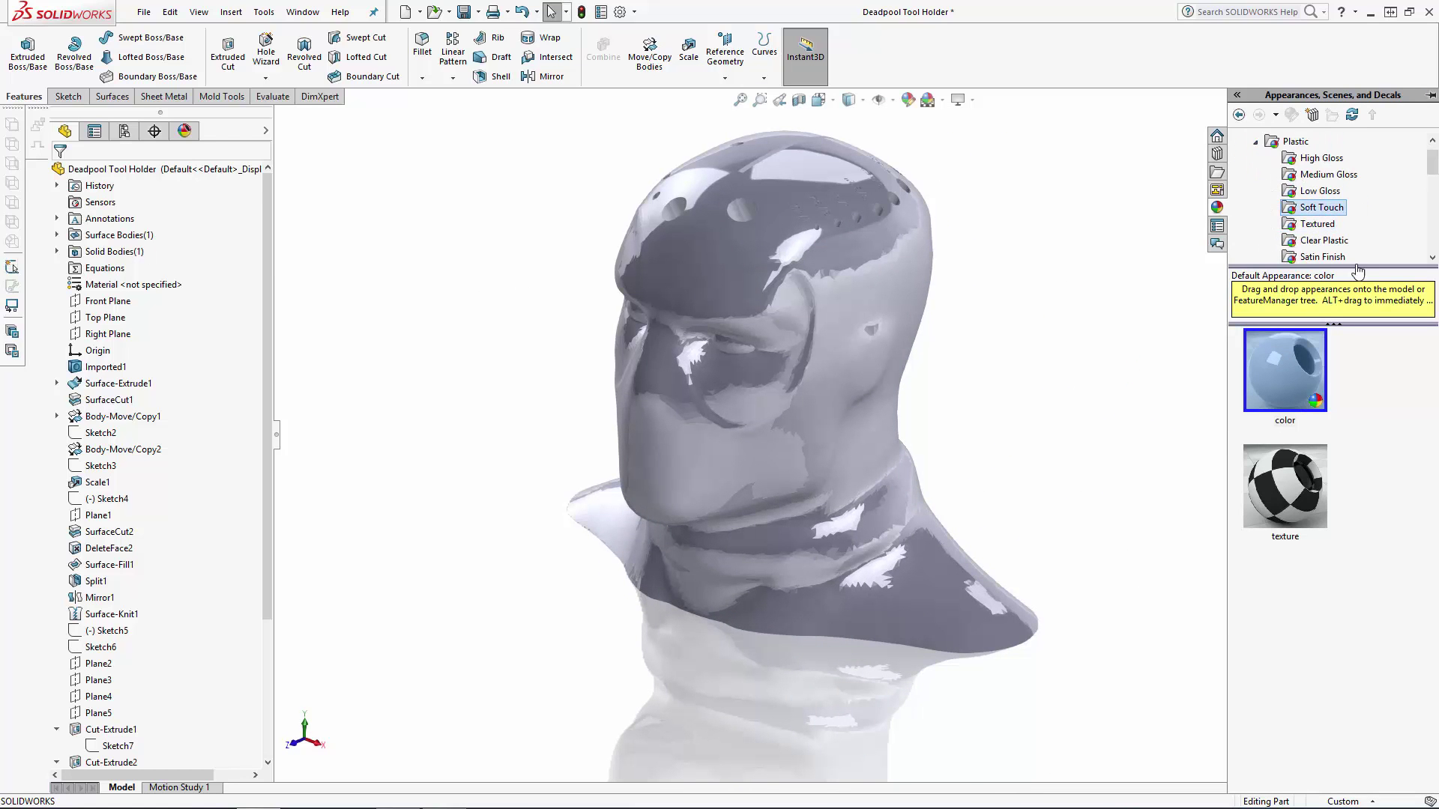
drag(1432, 405, 1432, 609)
drag(1296, 526, 1183, 652)
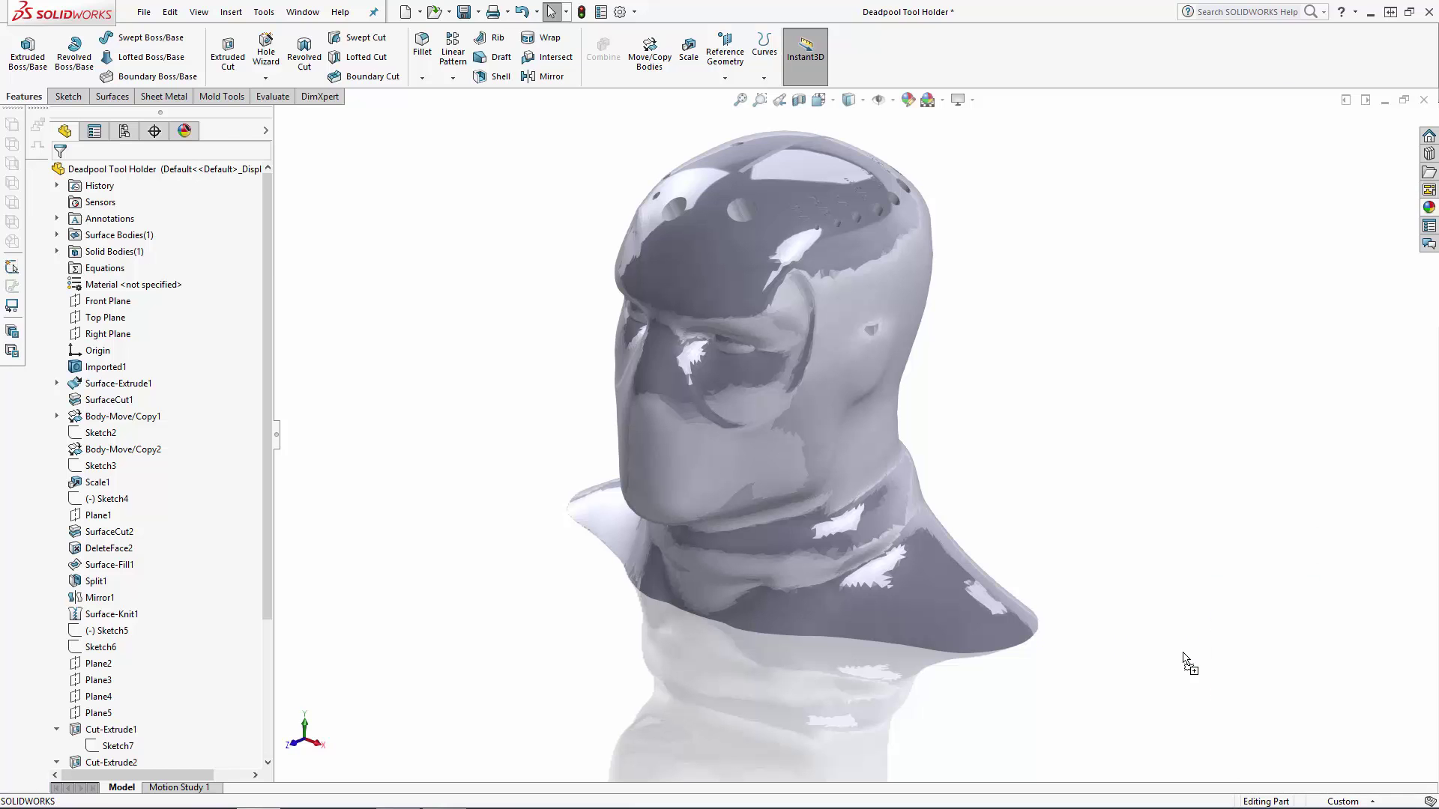
scroll(795, 335, up, 10)
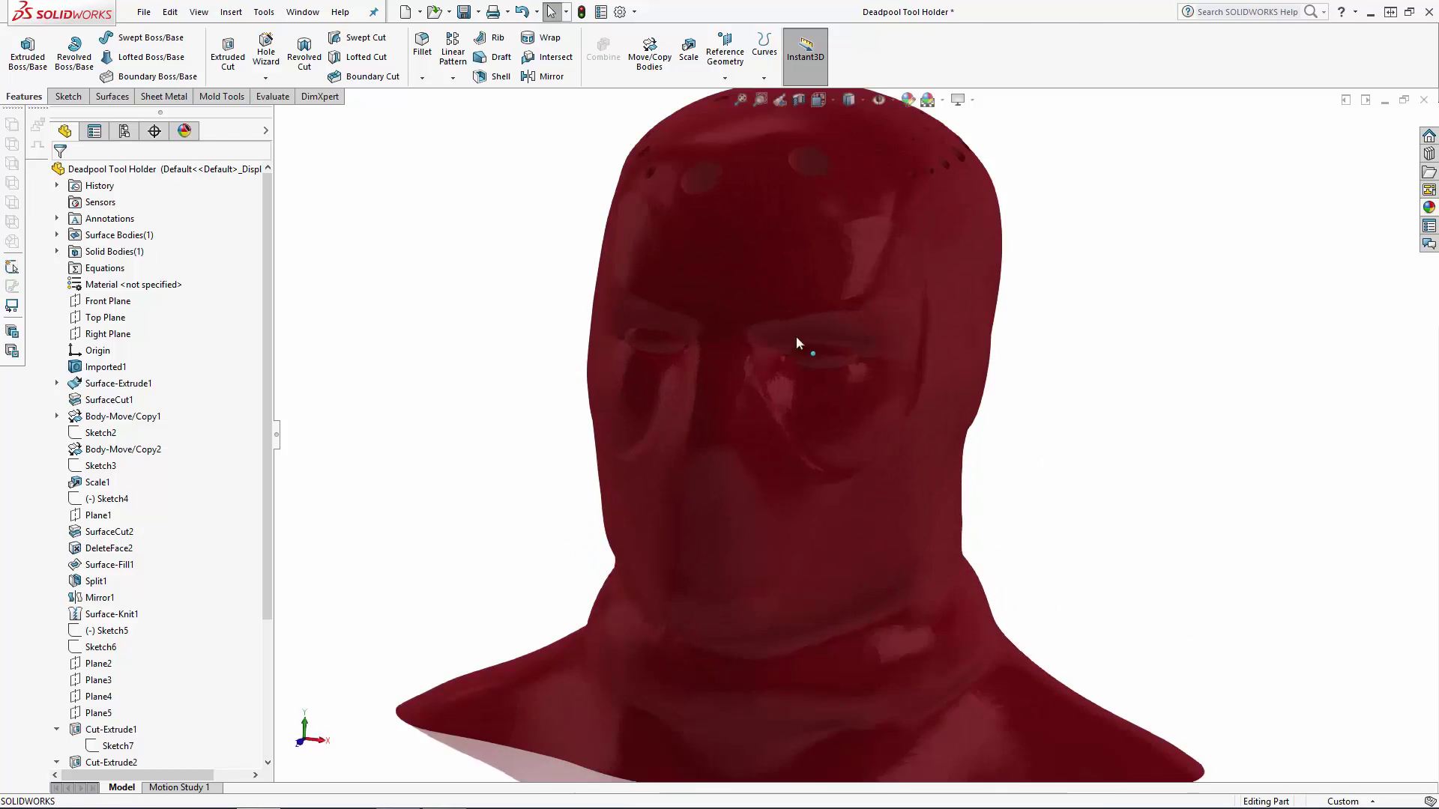
Apply a white high-gloss plastic appearance to the small triangular faces of the eye.
click(802, 424)
ctrl+click(803, 453)
ctrl+click(807, 519)
ctrl+click(814, 544)
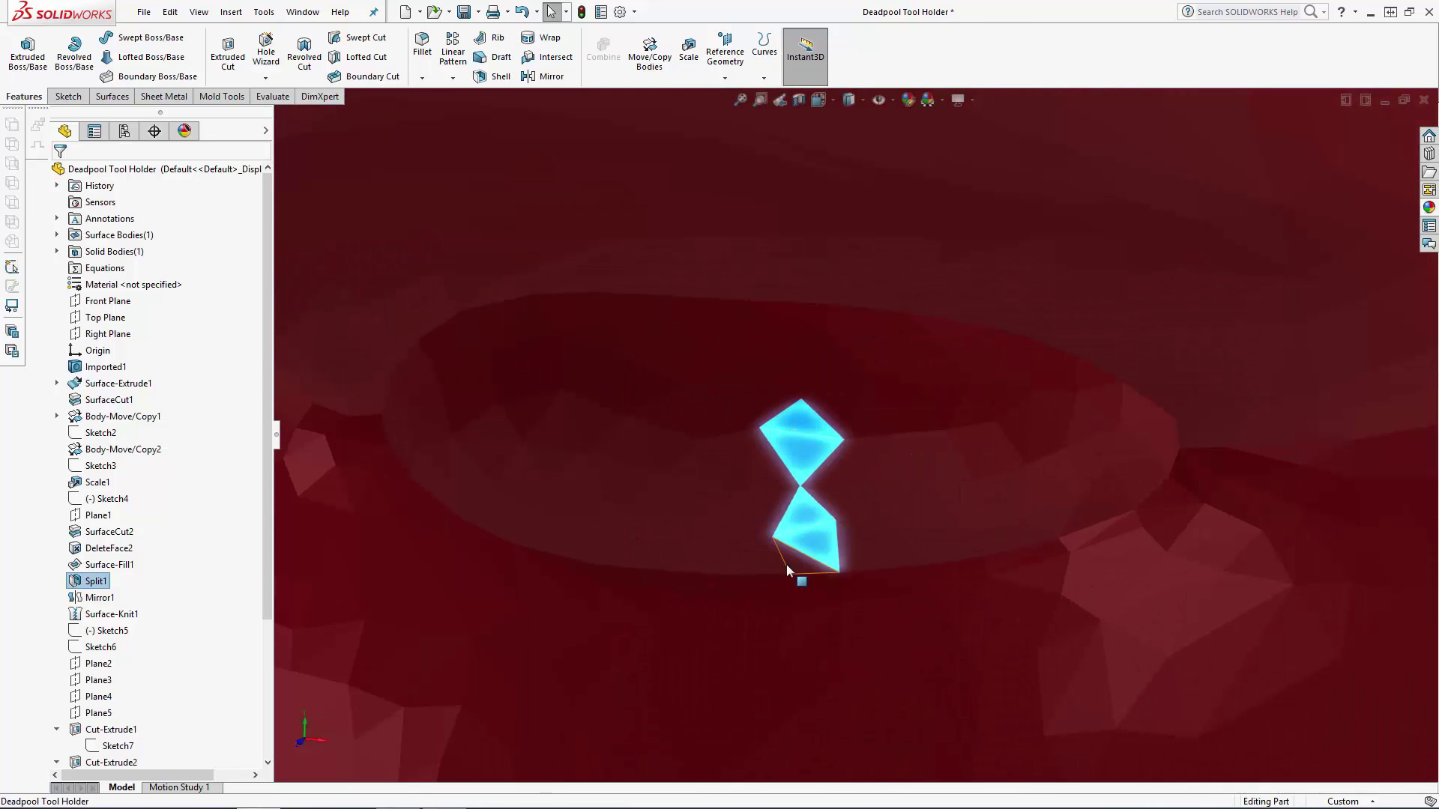
ctrl+click(714, 555)
ctrl+click(682, 555)
ctrl+click(649, 551)
ctrl+click(611, 551)
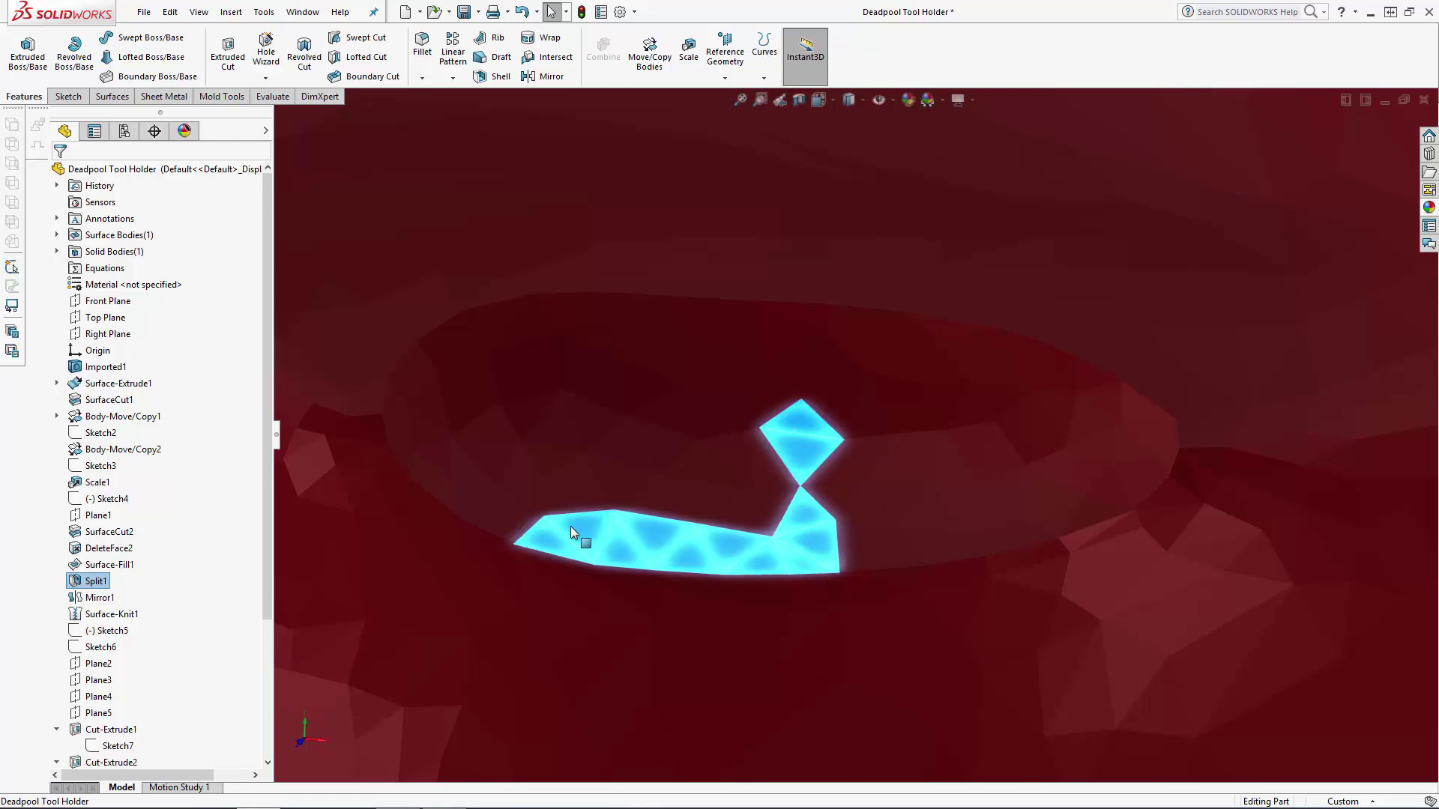
ctrl+click(514, 526)
ctrl+click(862, 545)
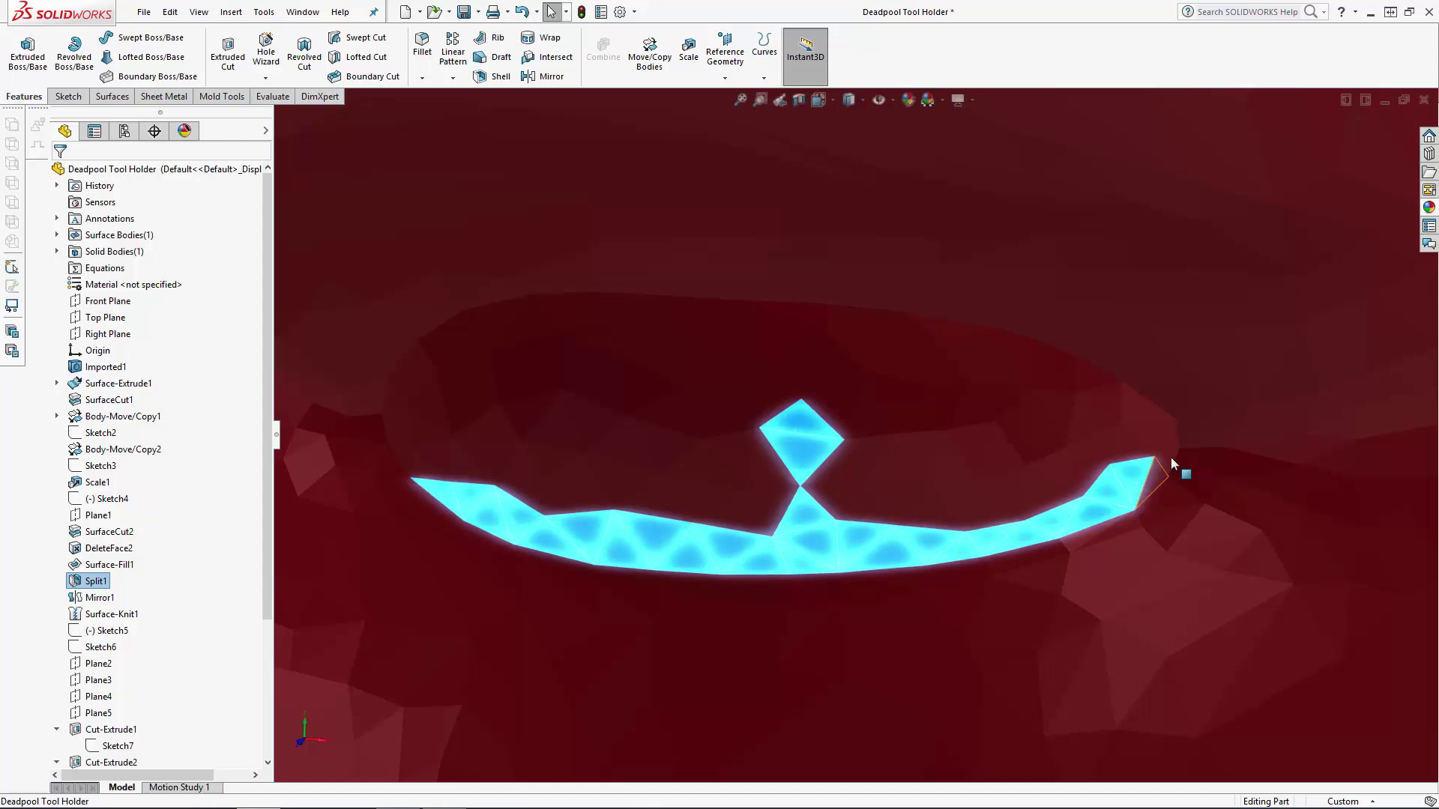
scroll(1121, 416, up, 9)
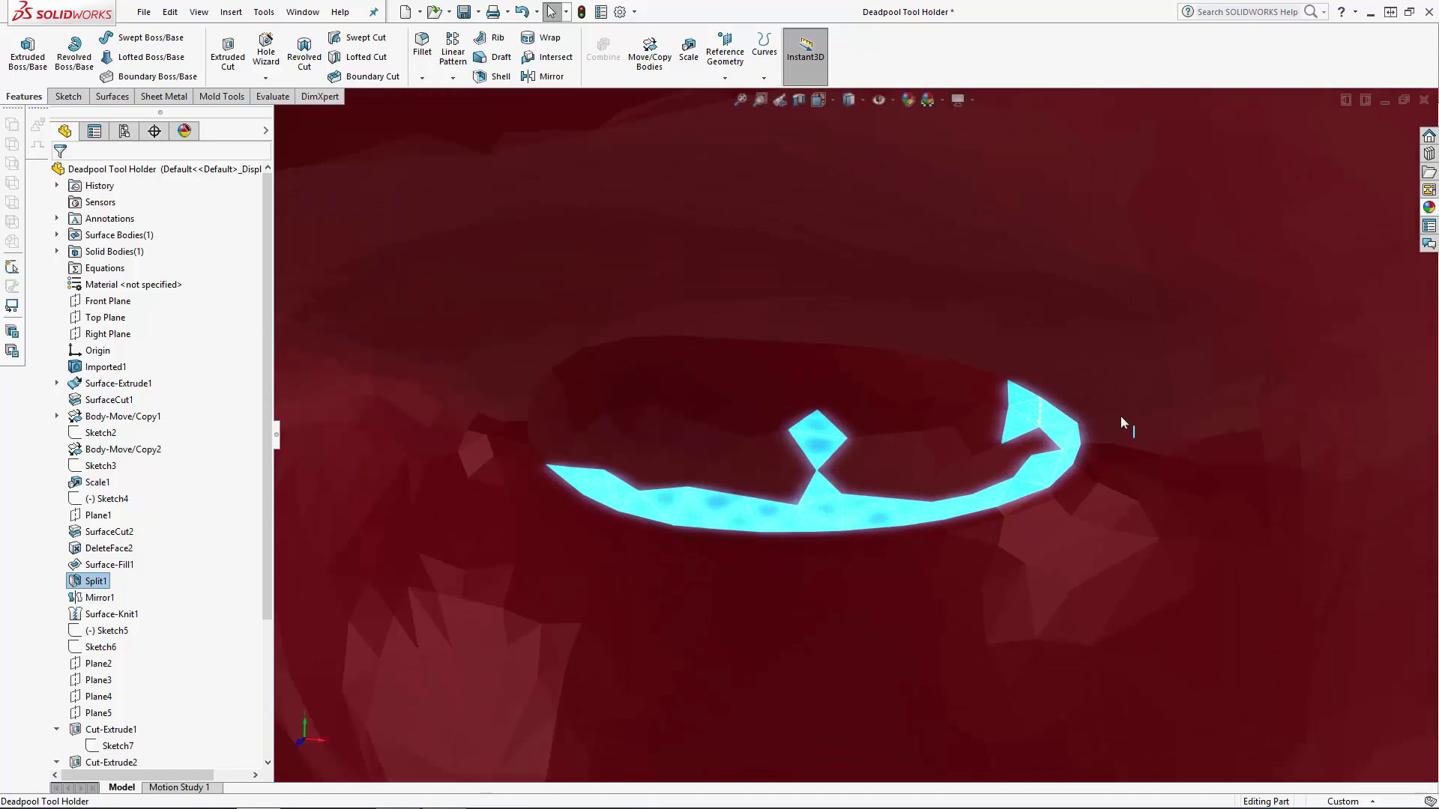
click(1429, 207)
click(1321, 159)
drag(1300, 390, 1214, 650)
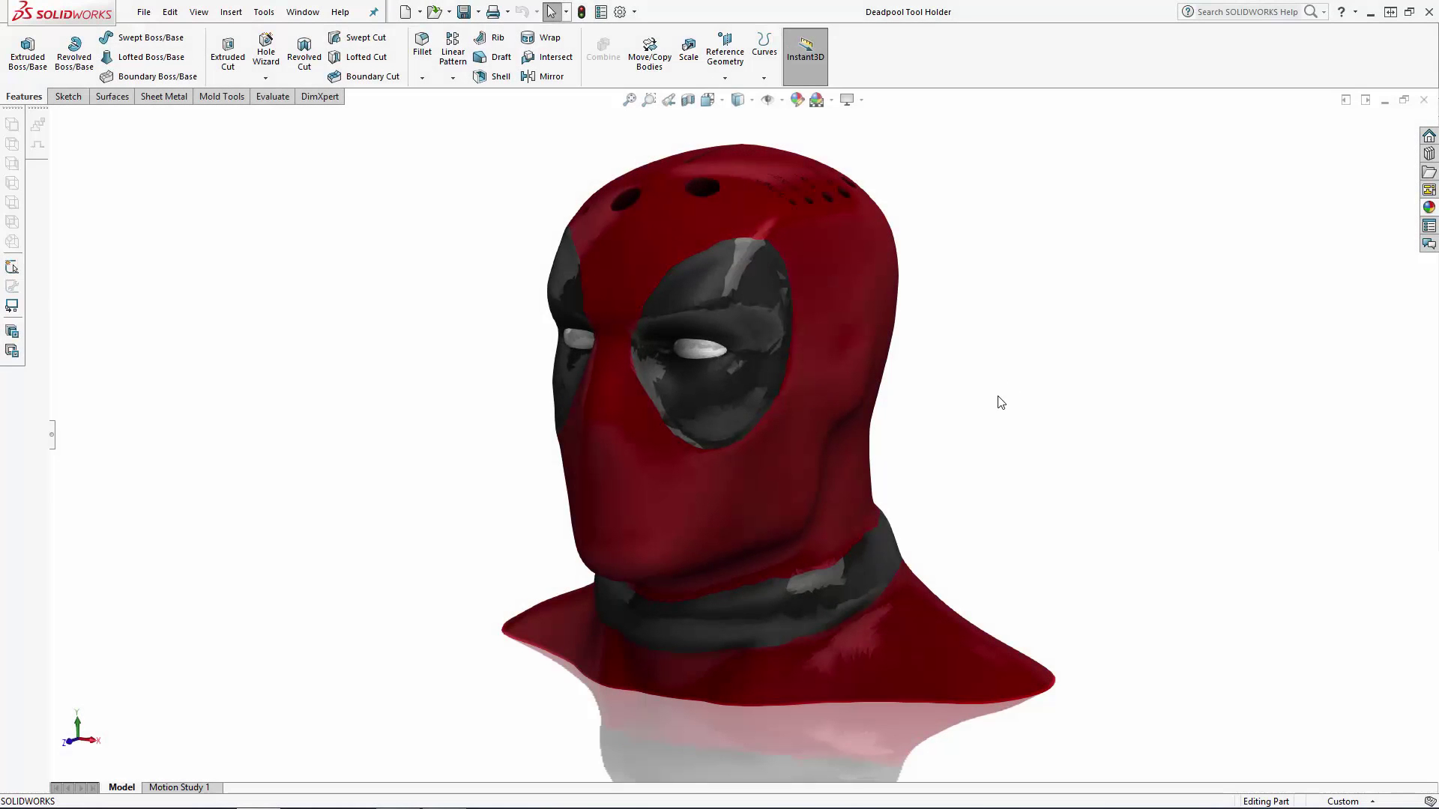
middle_drag(997, 409, 963, 473)
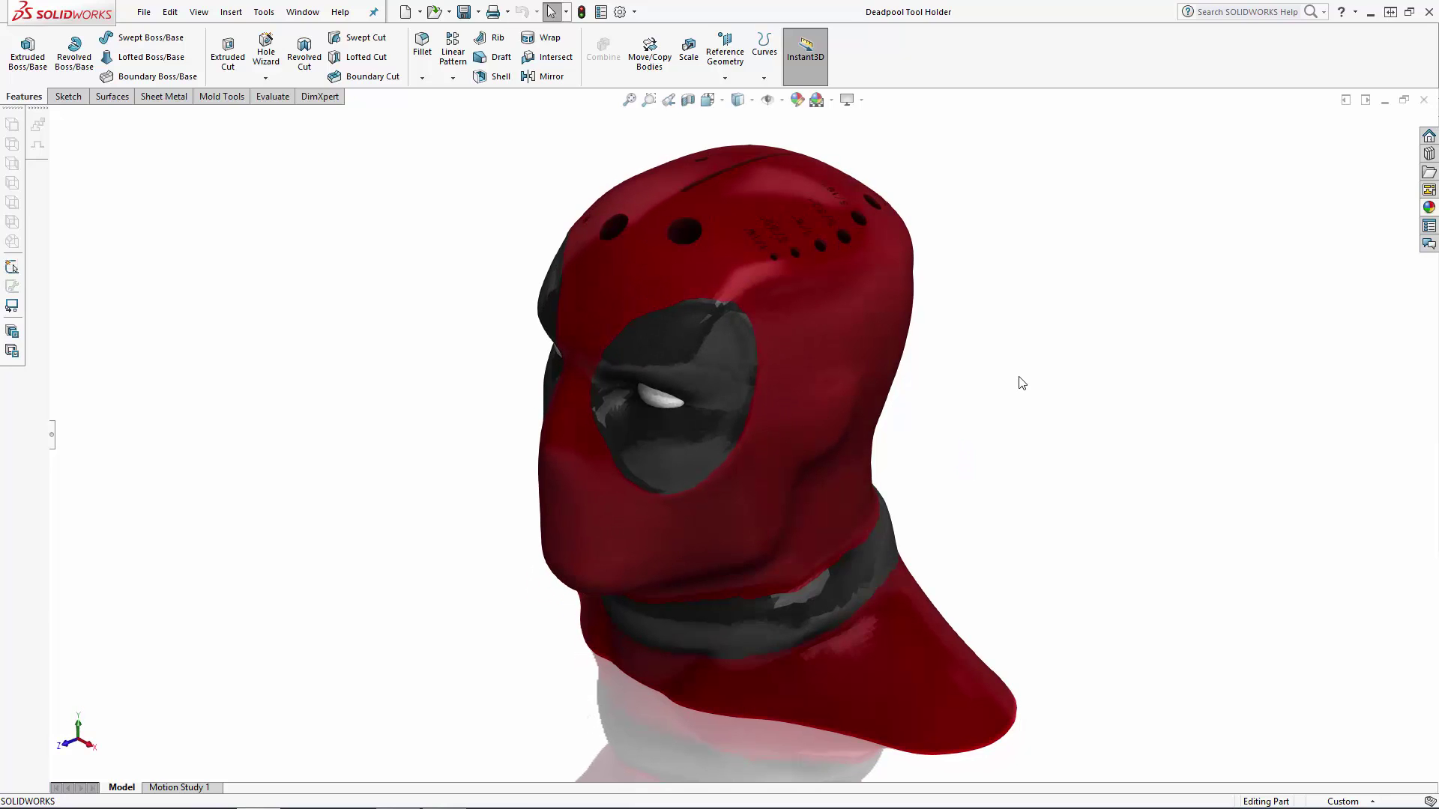